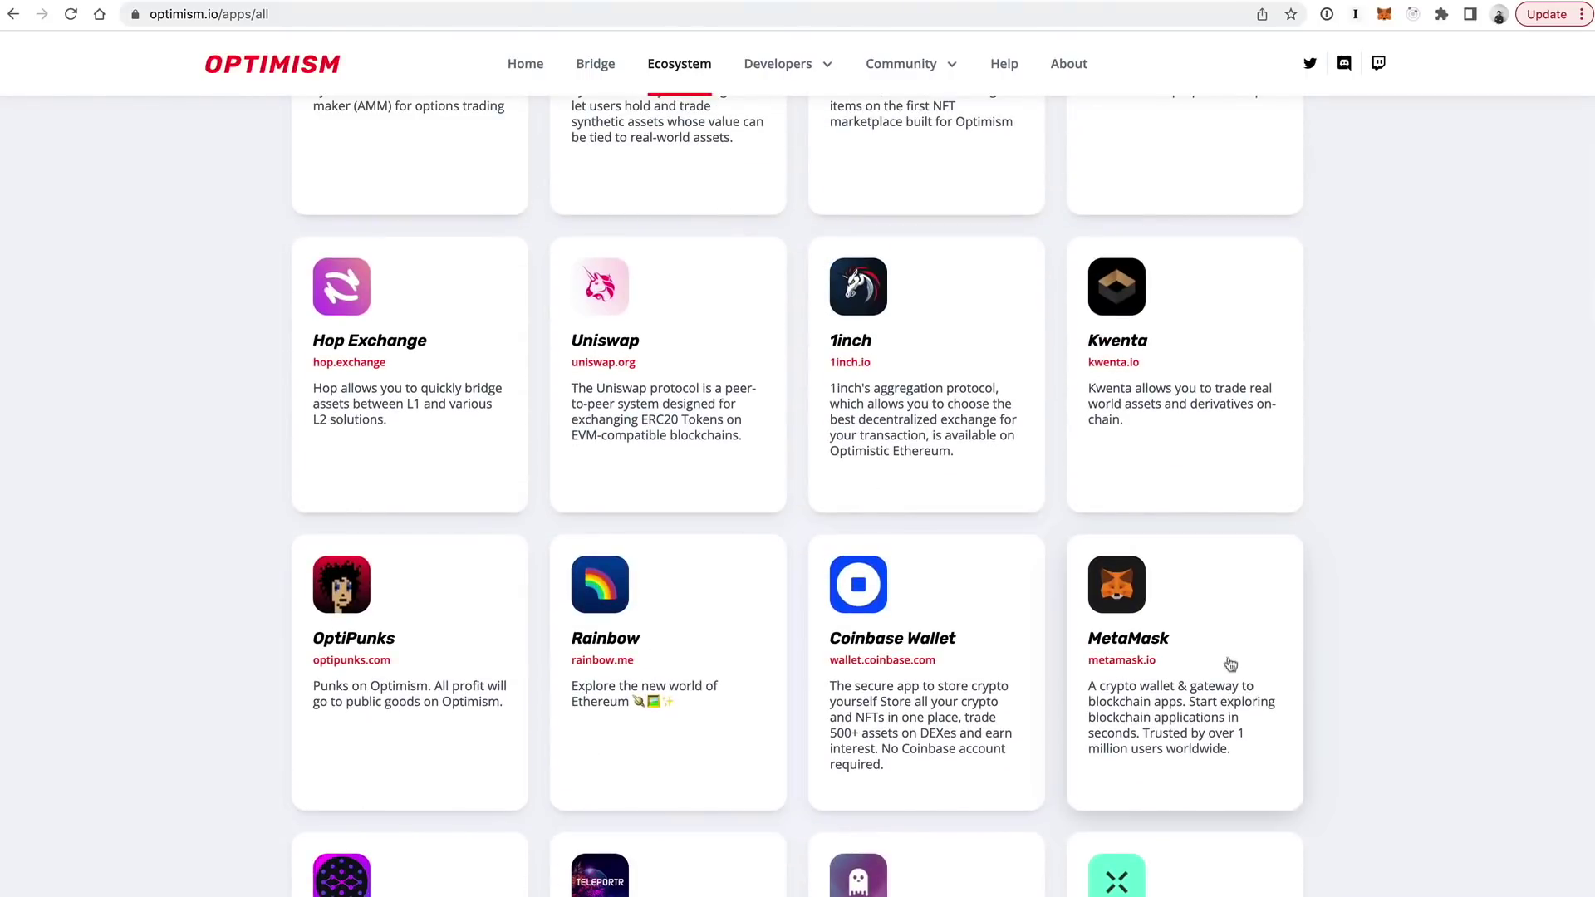
Look through the apps listed in the Optimism ecosystem directory.
scroll(1302, 383, "up", 3)
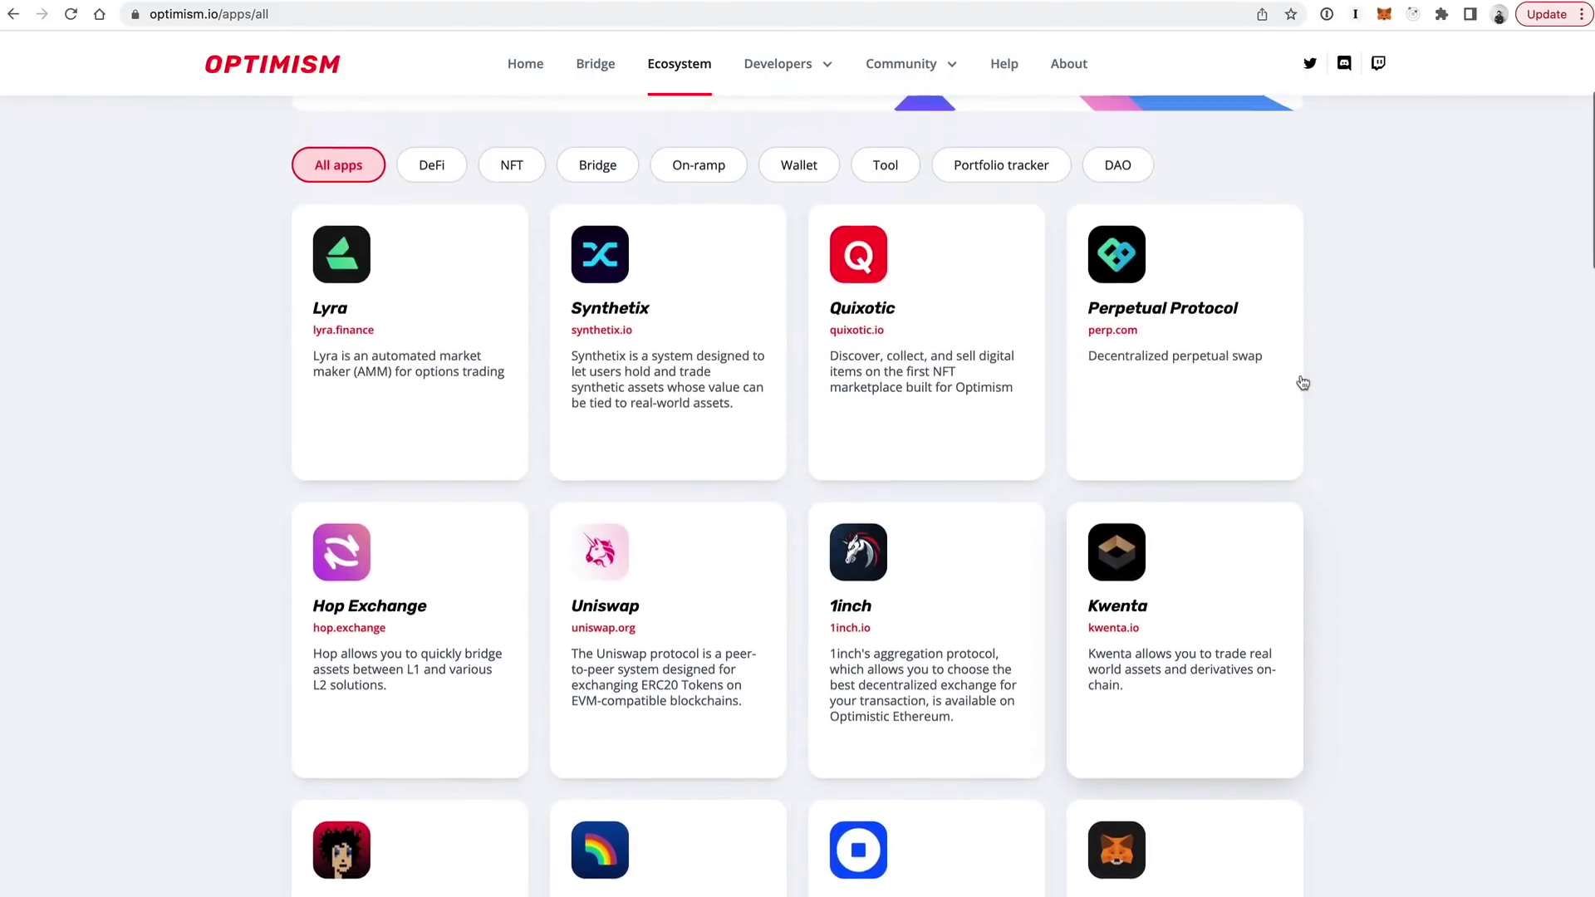
scroll(1356, 754, "down", 3)
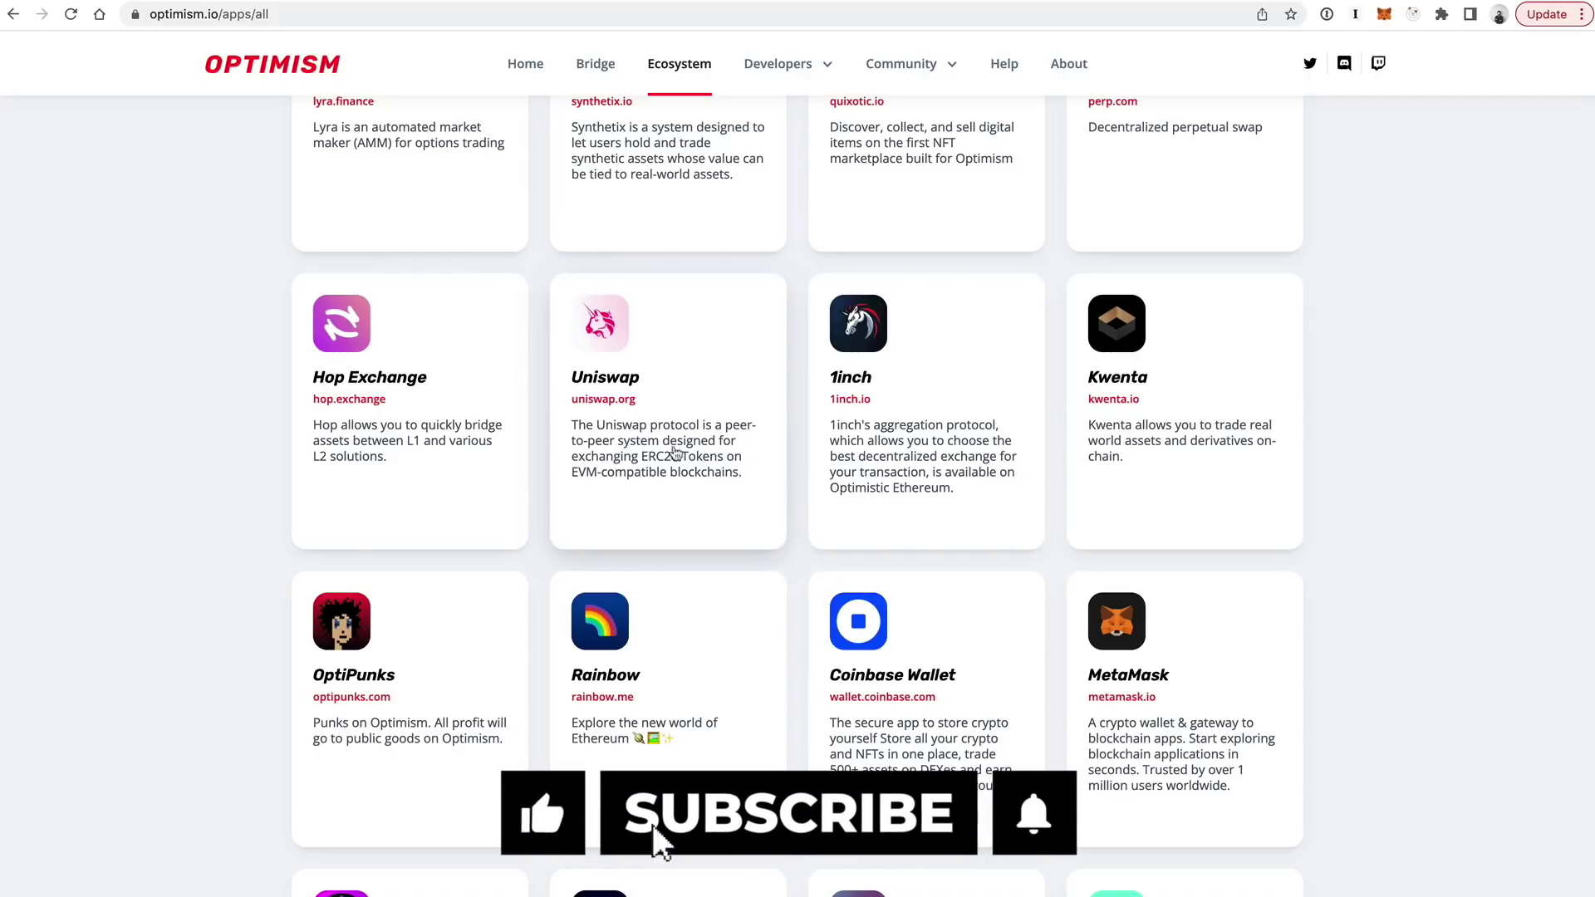
scroll(702, 446, "up", 1)
scroll(702, 446, "up", 2)
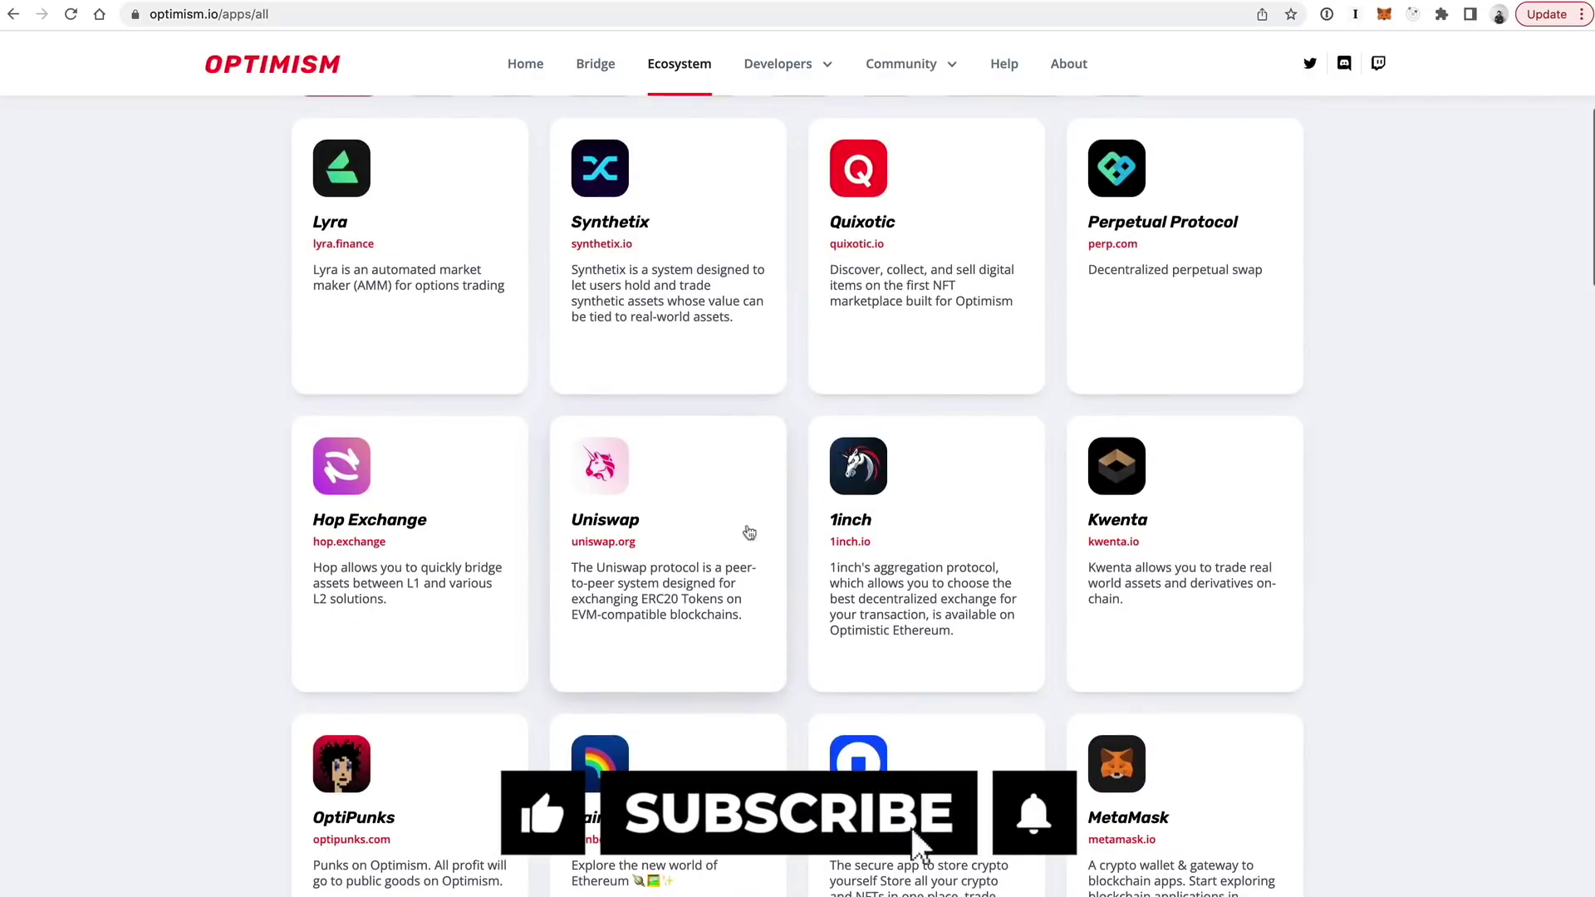
scroll(716, 657, "up", 2)
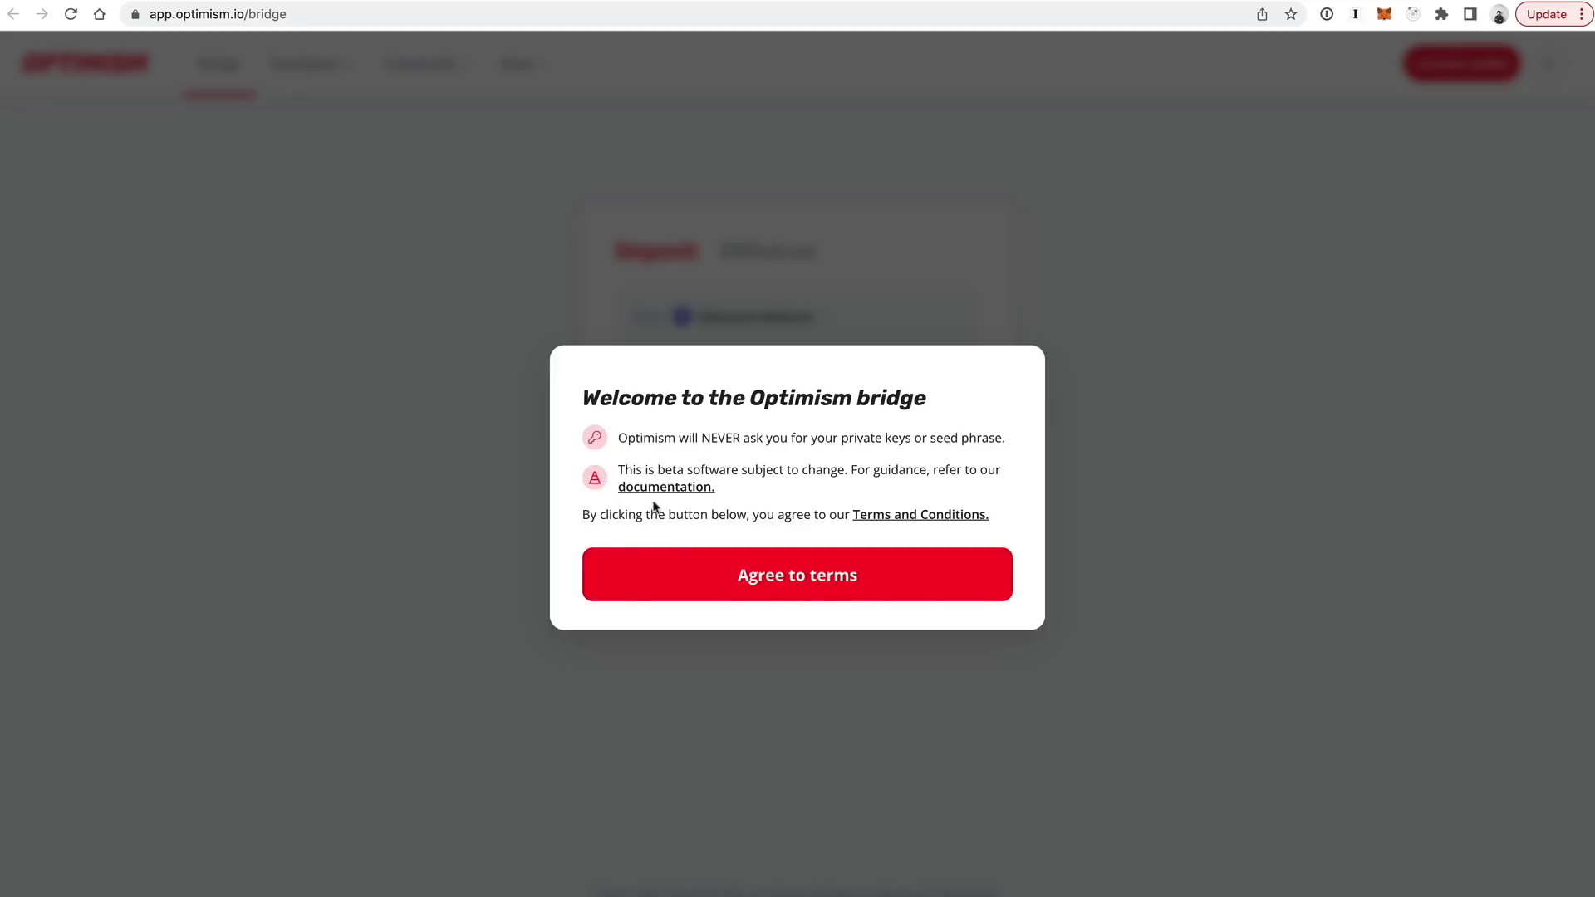
Agree to the Optimism bridge's terms and connect the wallet to the bridge.
left_click(792, 564)
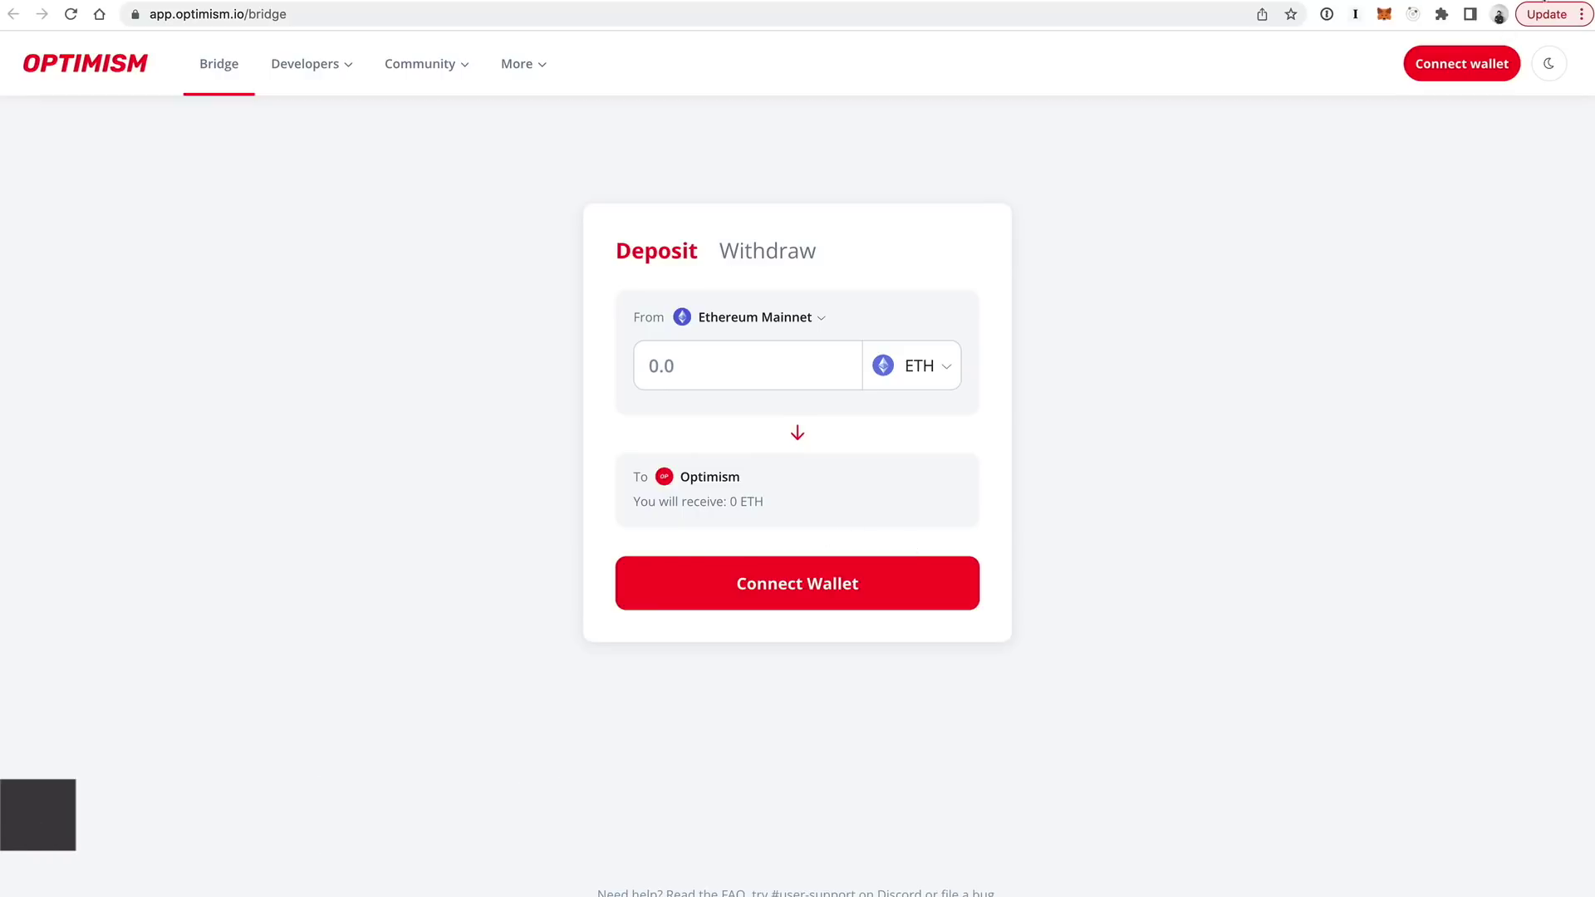
left_click(1461, 68)
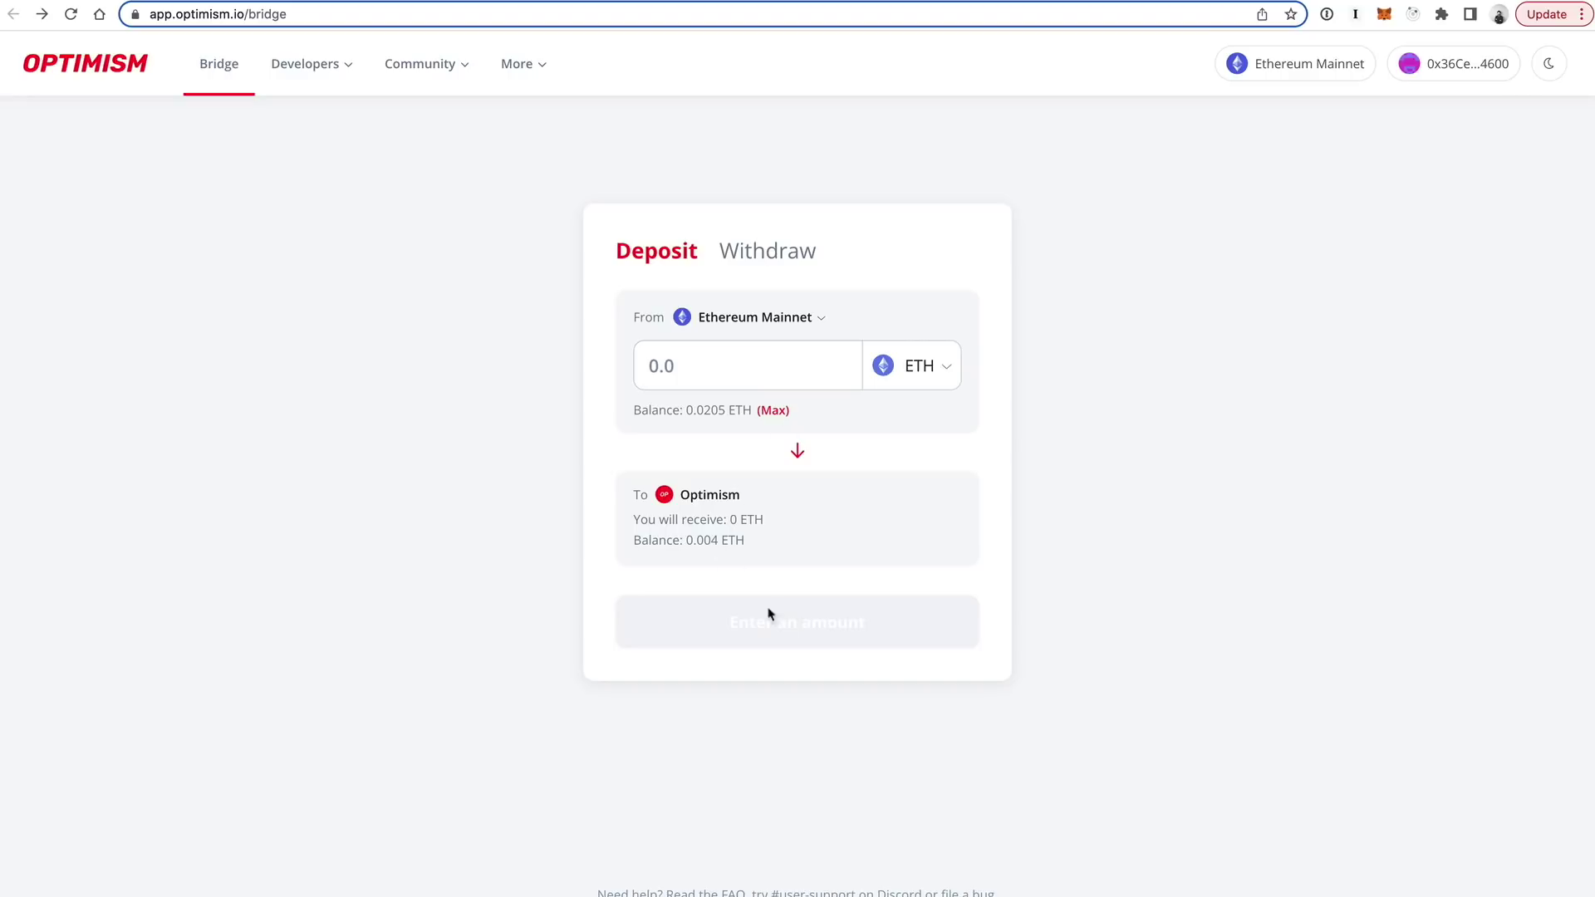
Set the amount to deposit from Ethereum Mainnet to Optimism to 0.02 ETH.
left_click(745, 375)
type("2")
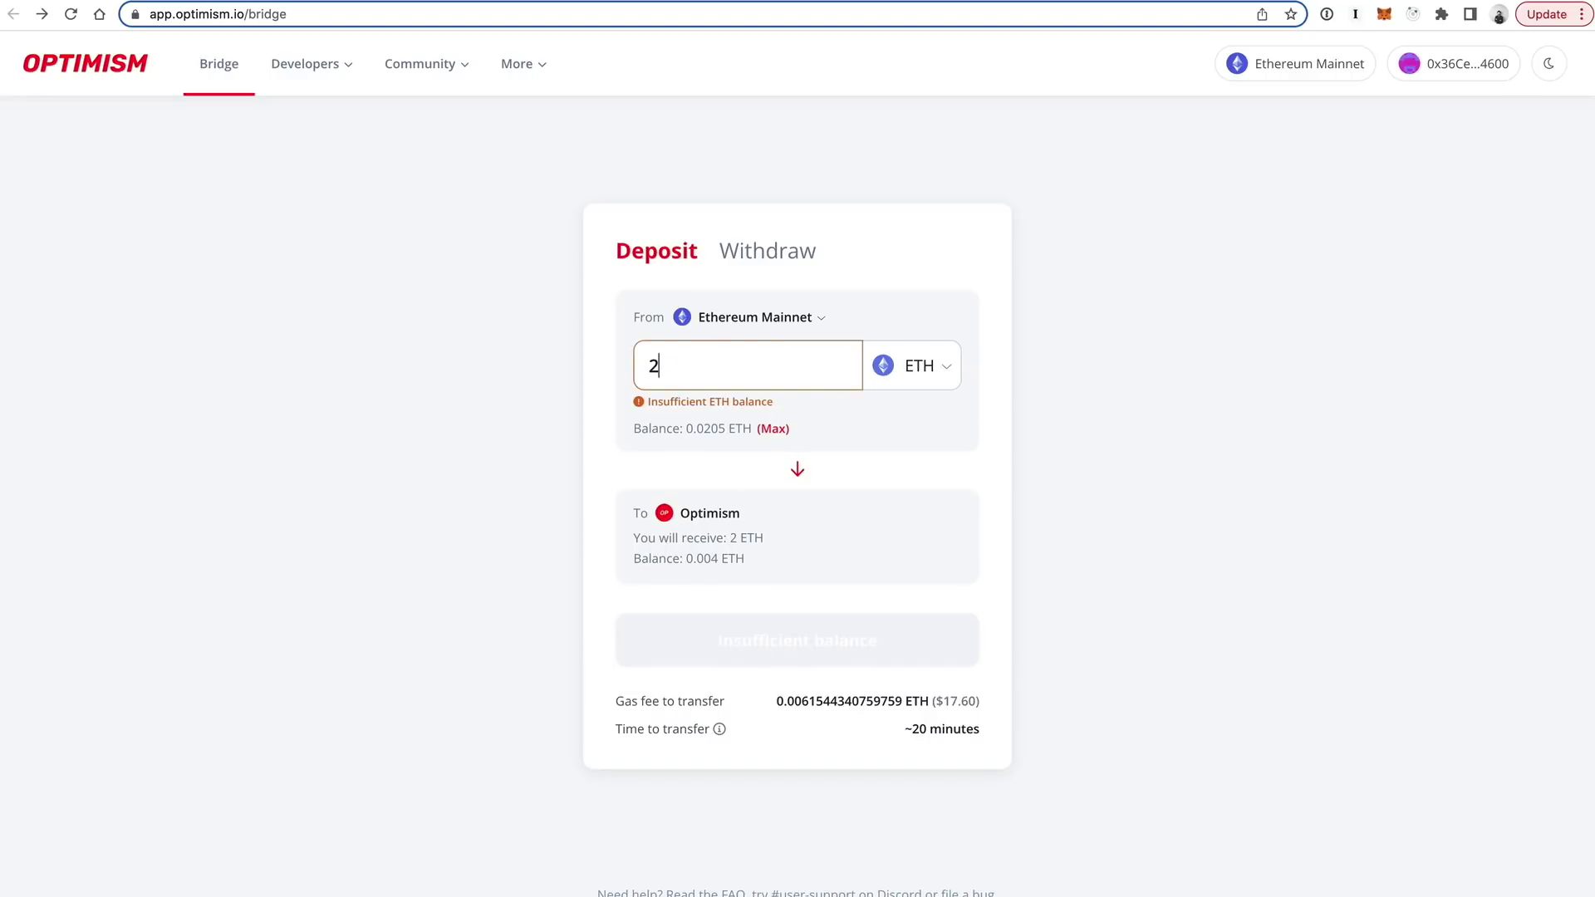
key("BackSpace")
type("0.0")
key("BackSpace")
key("BackSpace")
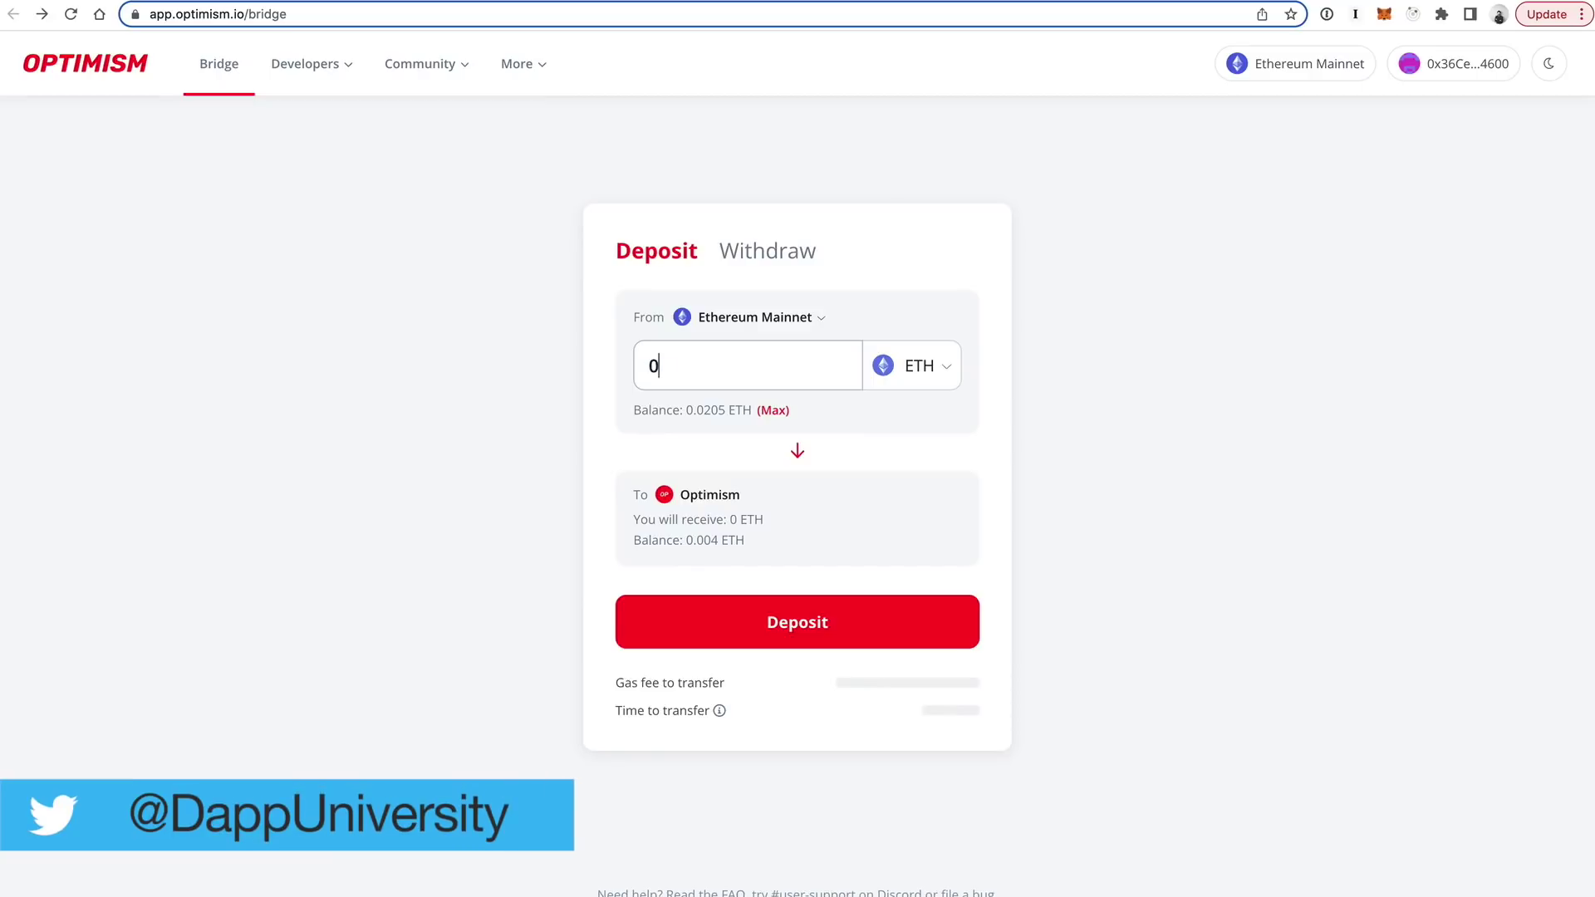
type(".02")
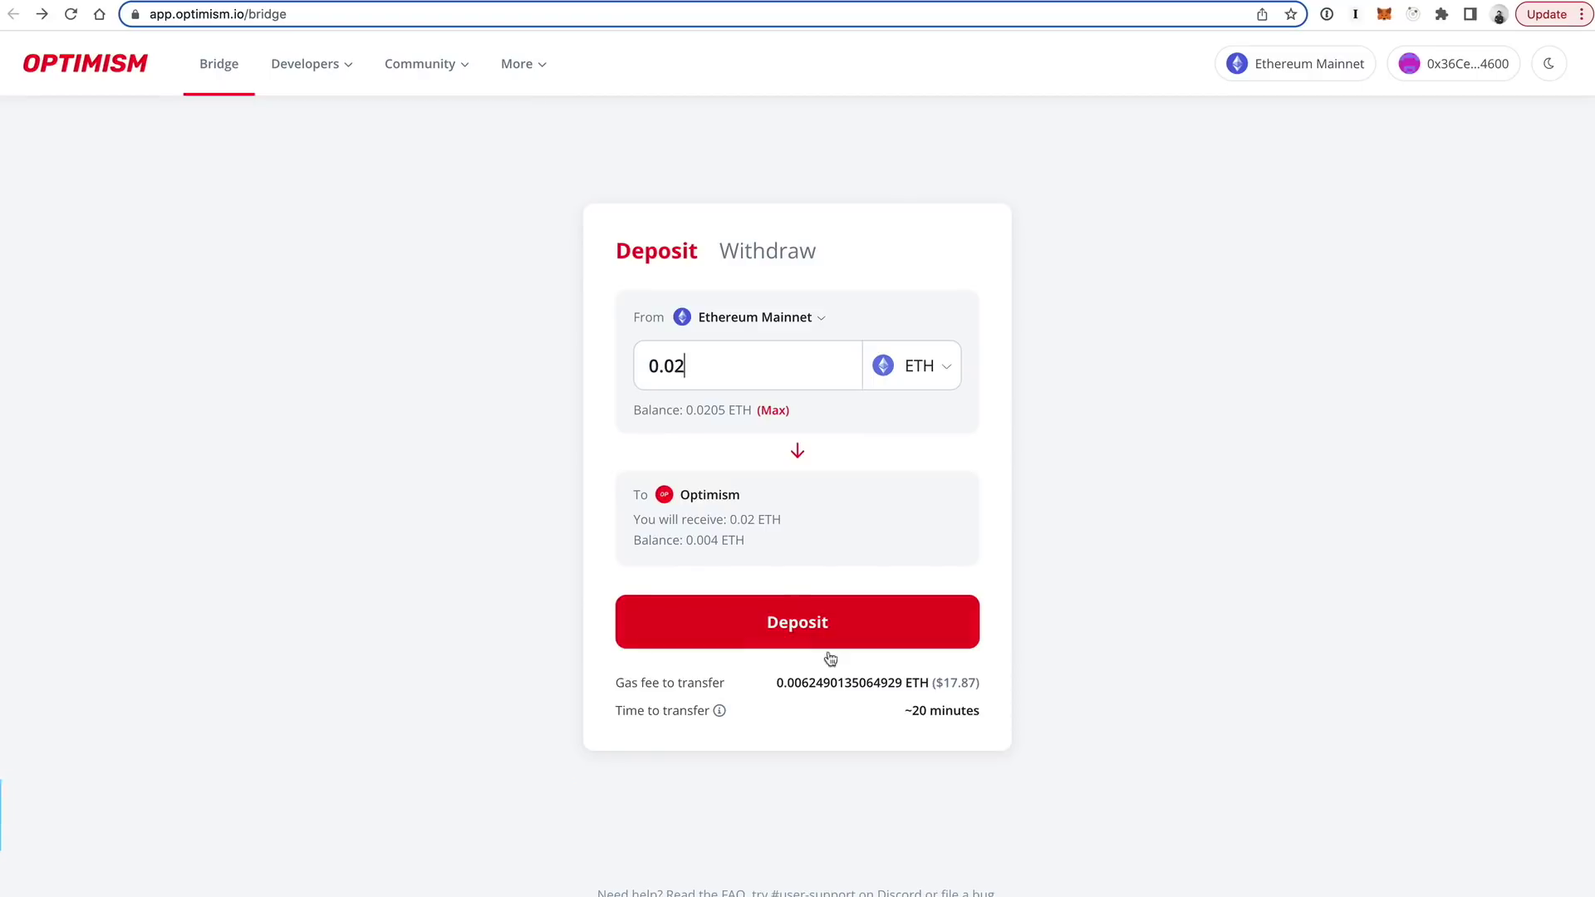
Submit the bridge deposit, approve its transaction in MetaMask and dismiss the deposit progress dialog.
left_click(851, 643)
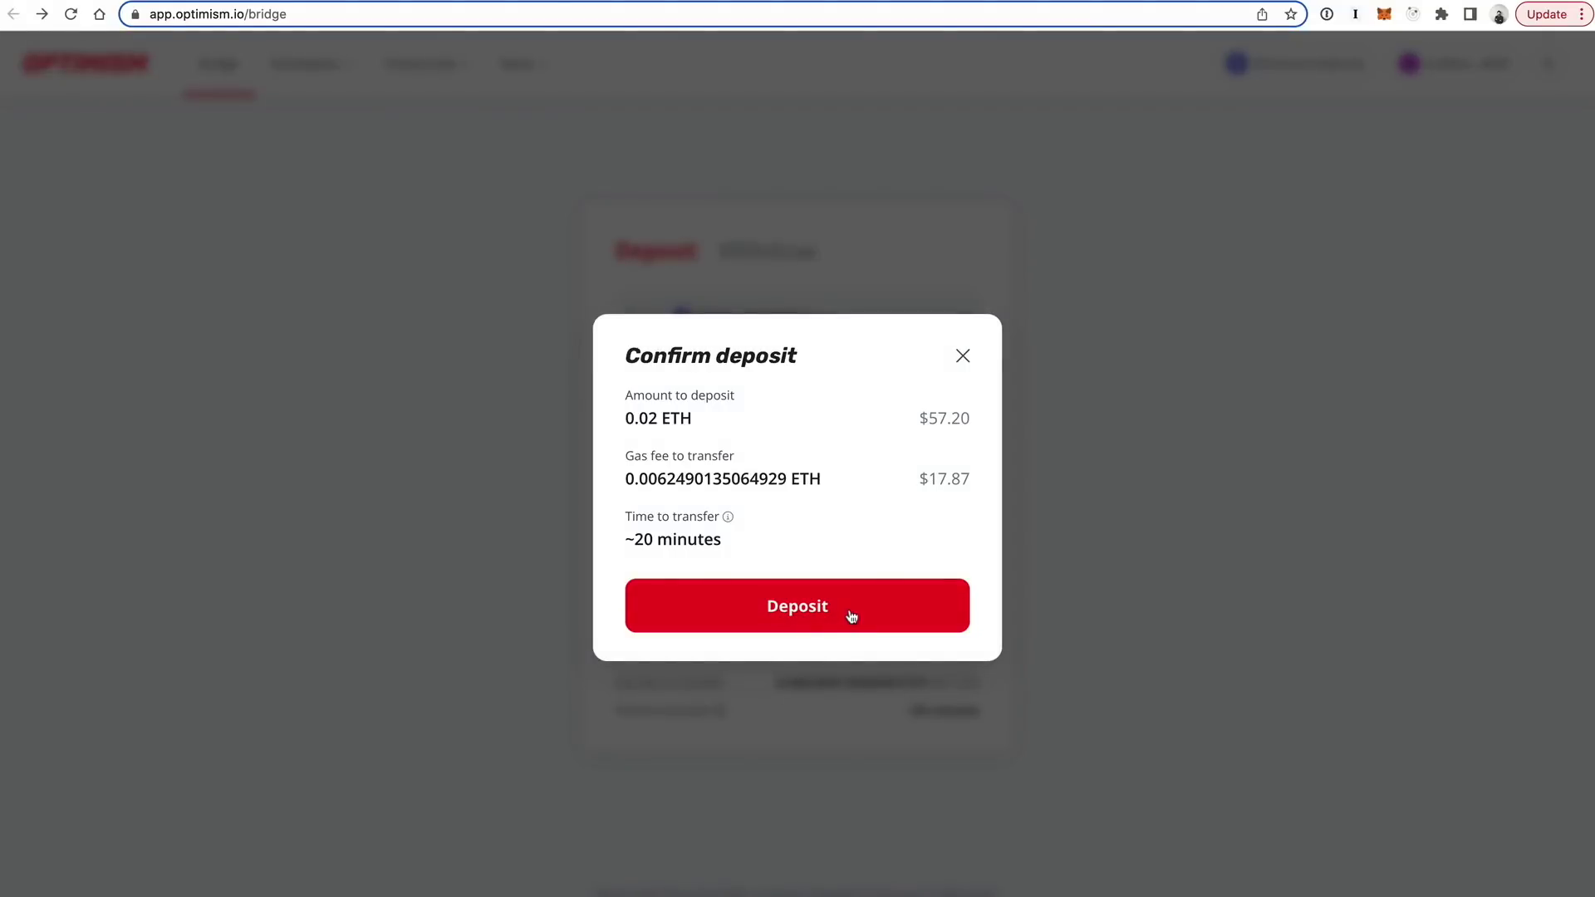
left_click(851, 616)
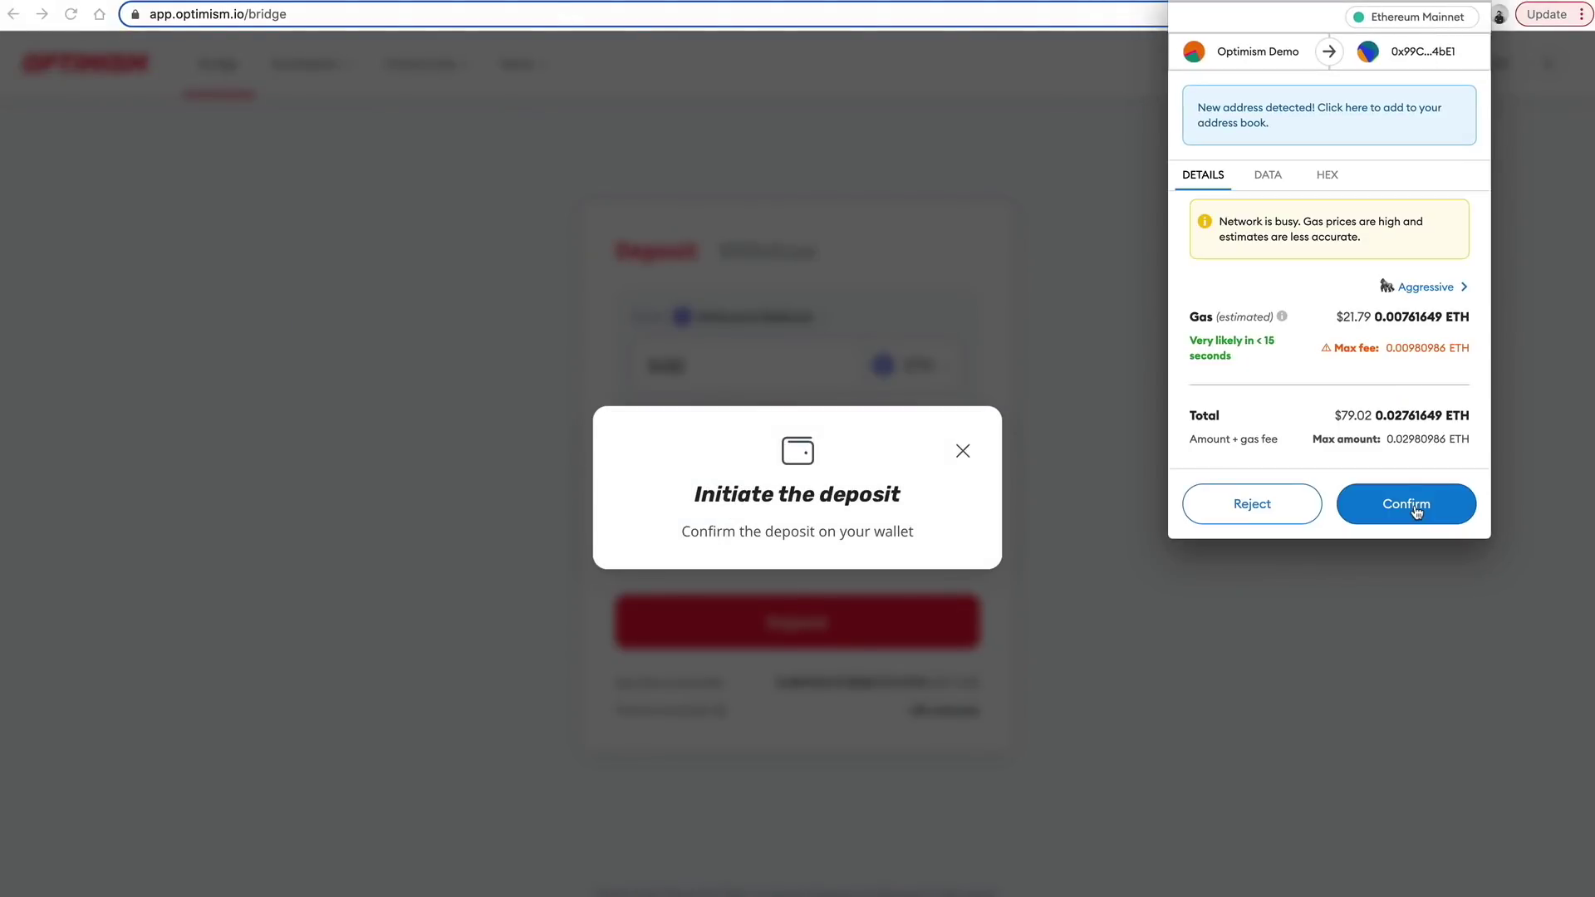
left_click(1416, 508)
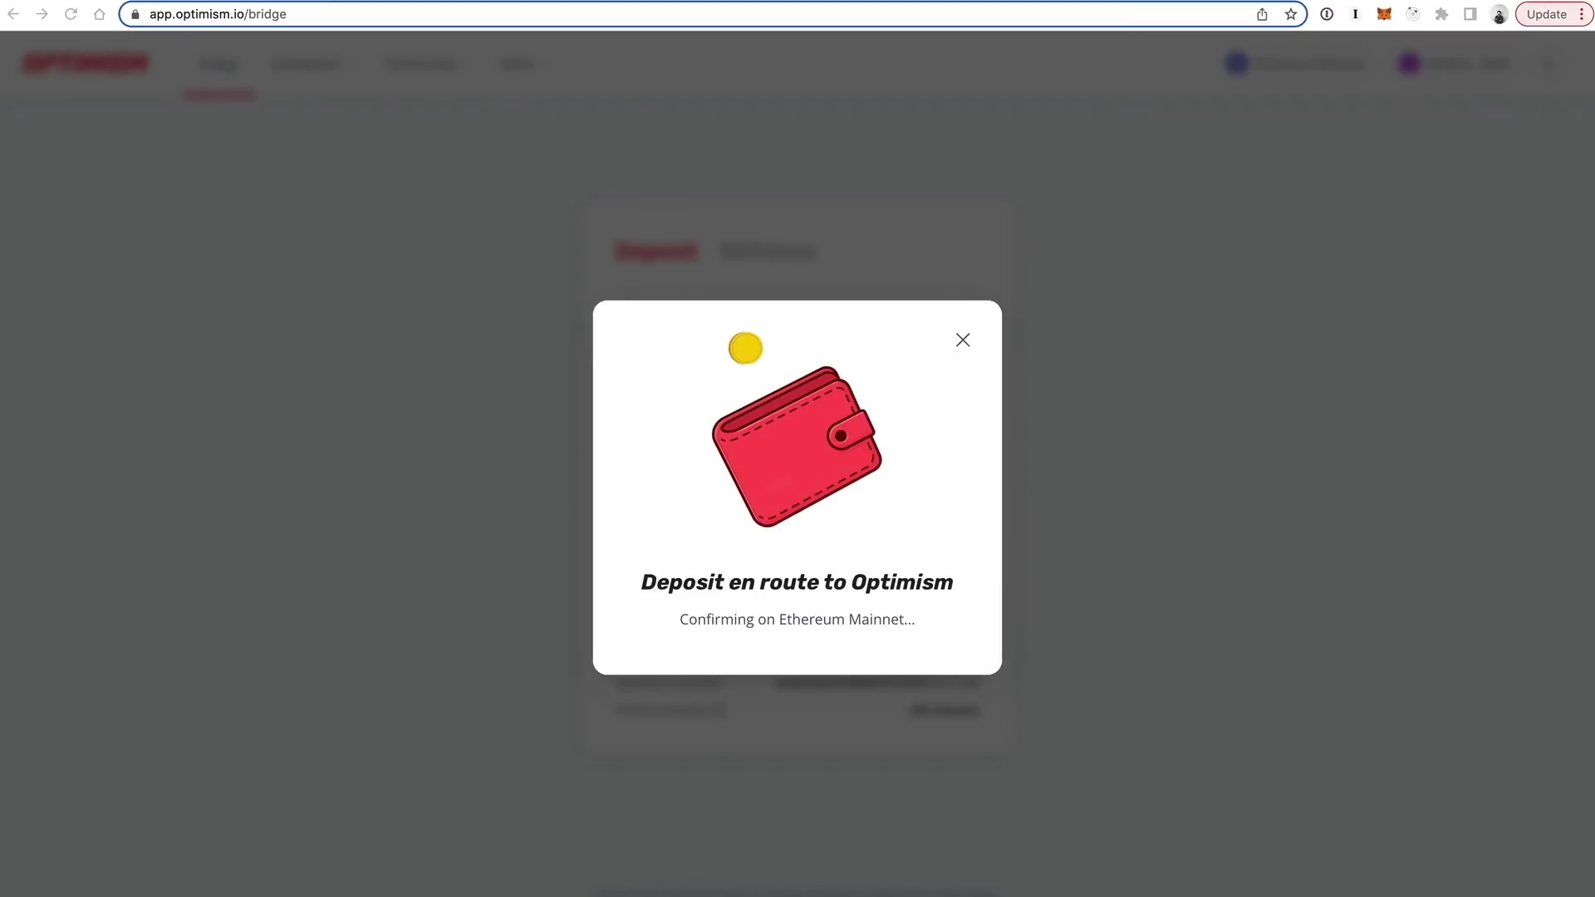
left_click(1145, 655)
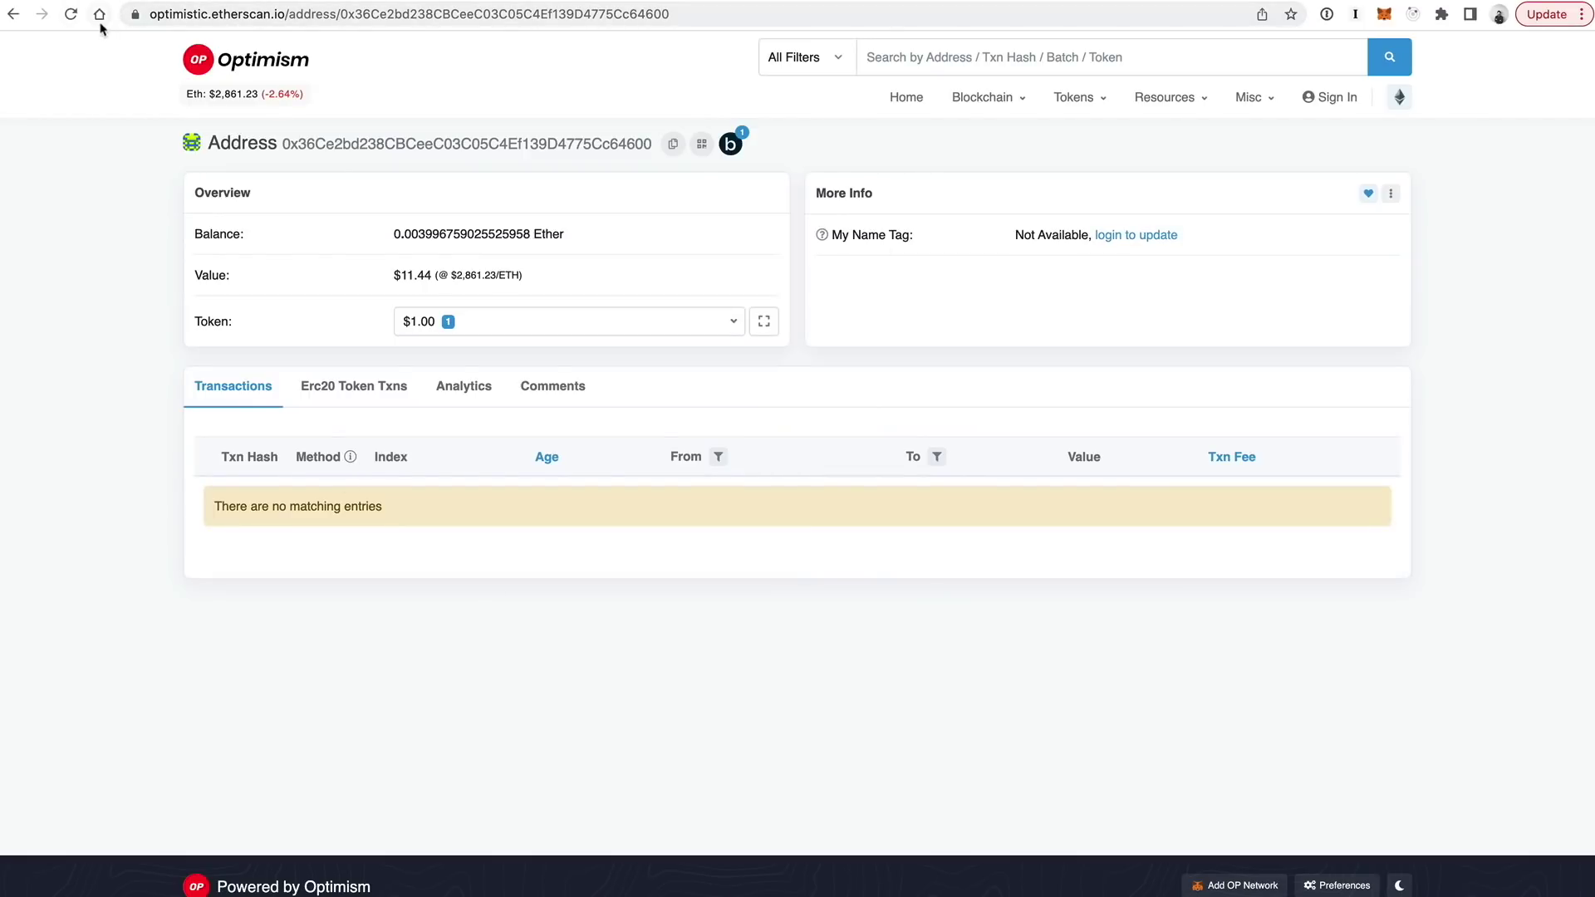
Reload the wallet's address page on Optimistic Etherscan and check its tokens, ERC20 transfers, analytics, comments and transactions.
left_click(70, 14)
left_click(584, 327)
left_click(543, 446)
left_click(329, 387)
left_click(488, 404)
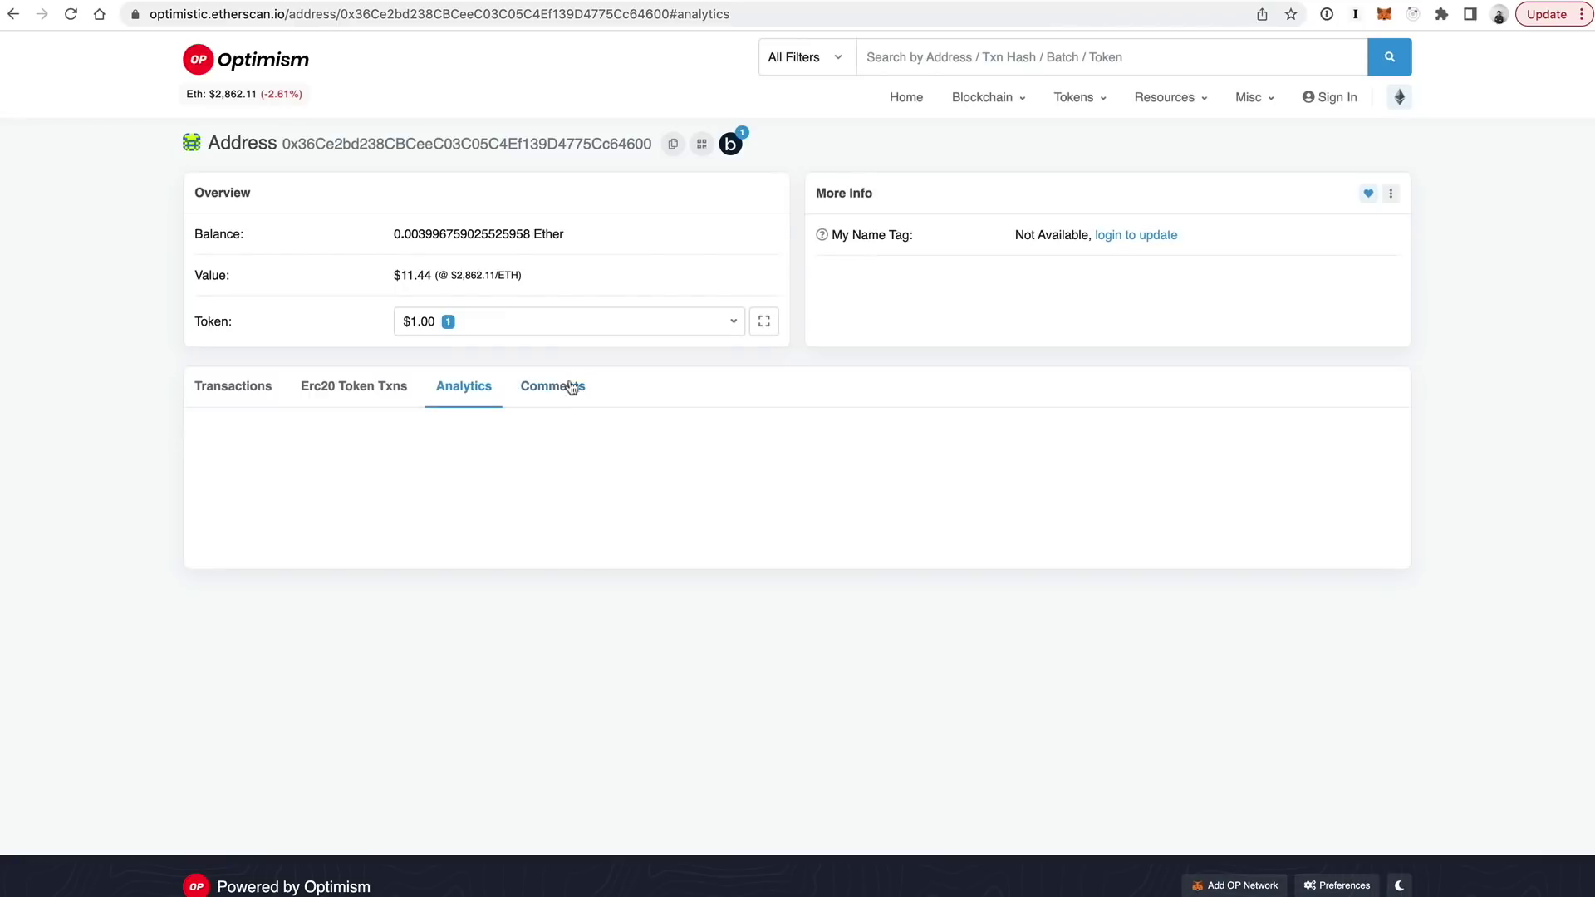
left_click(565, 387)
left_click(254, 402)
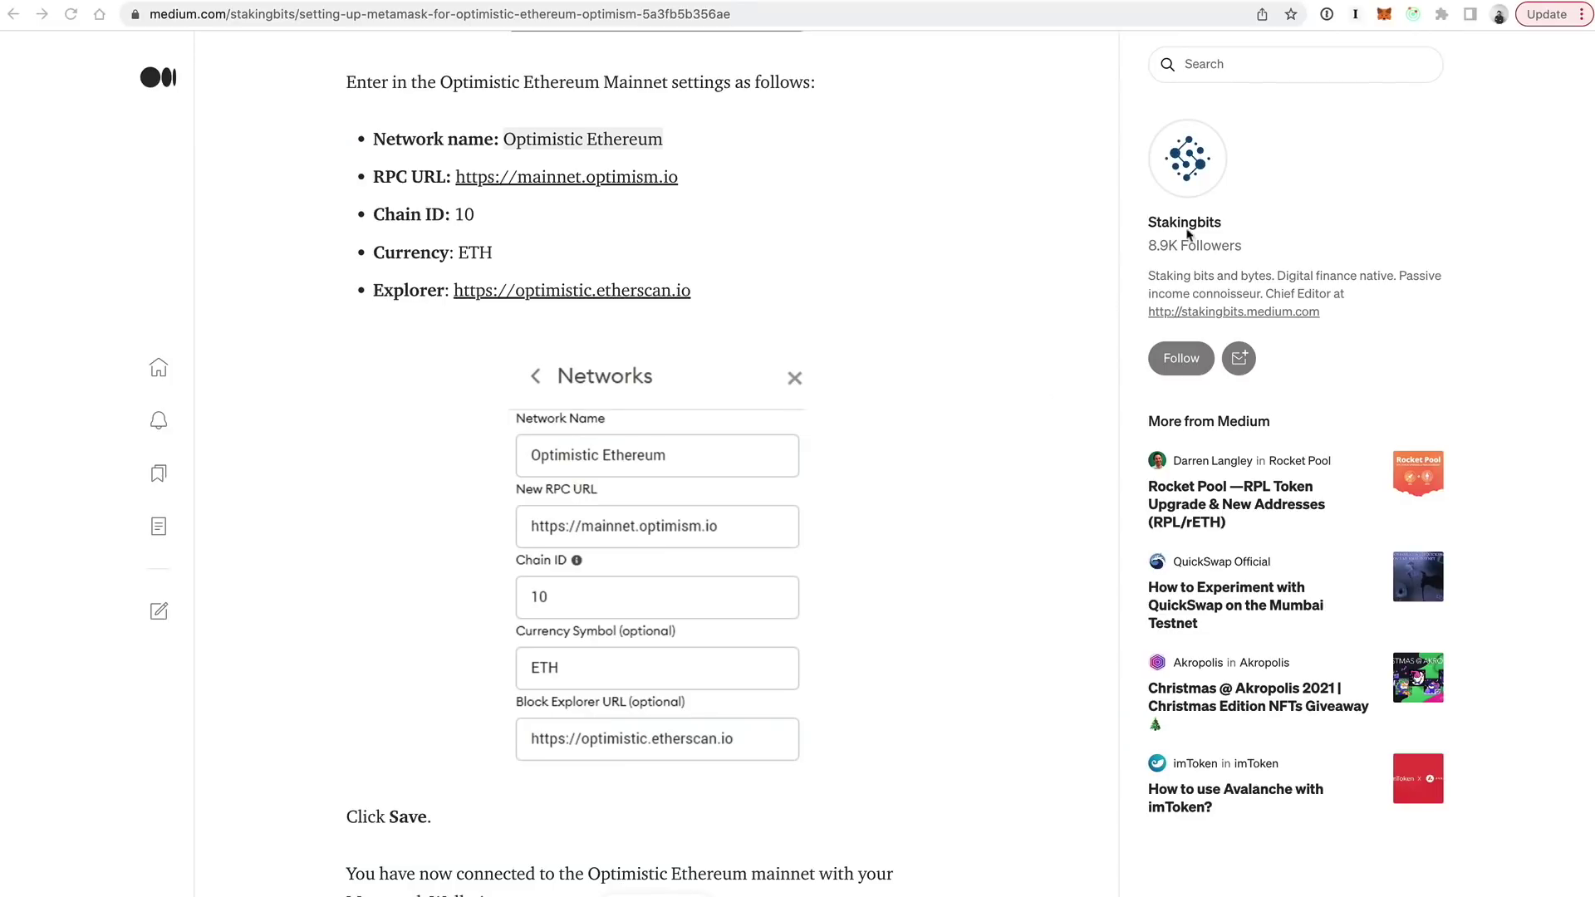
Review the Medium article's Optimistic Ethereum settings and open MetaMask's form for adding a network.
scroll(742, 390, "down", 1)
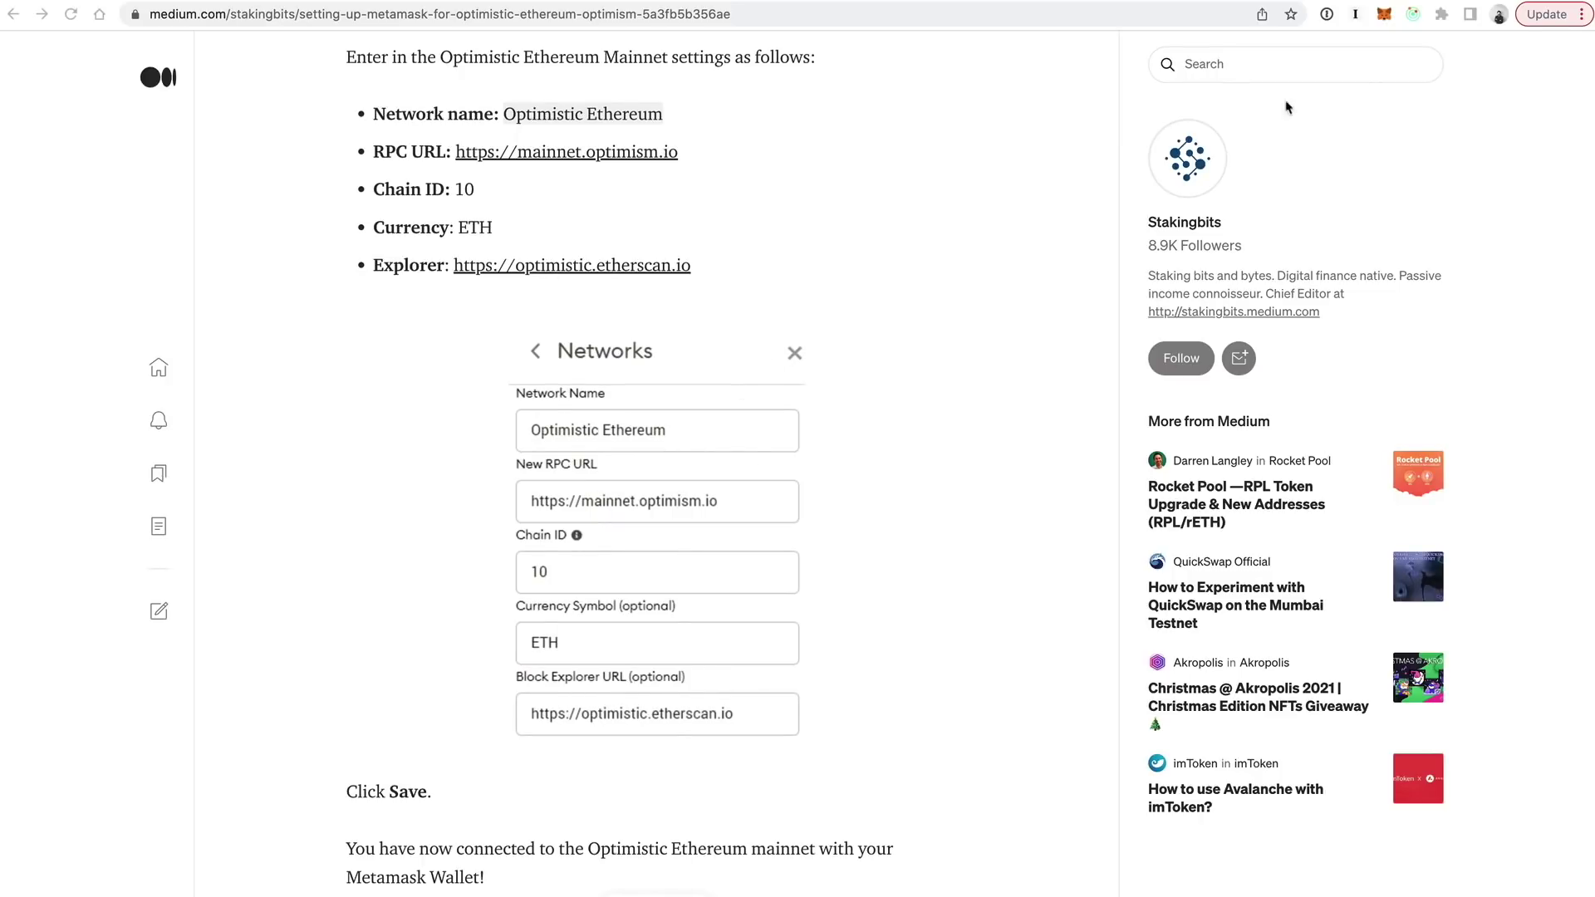
left_click(1384, 15)
left_click(1256, 60)
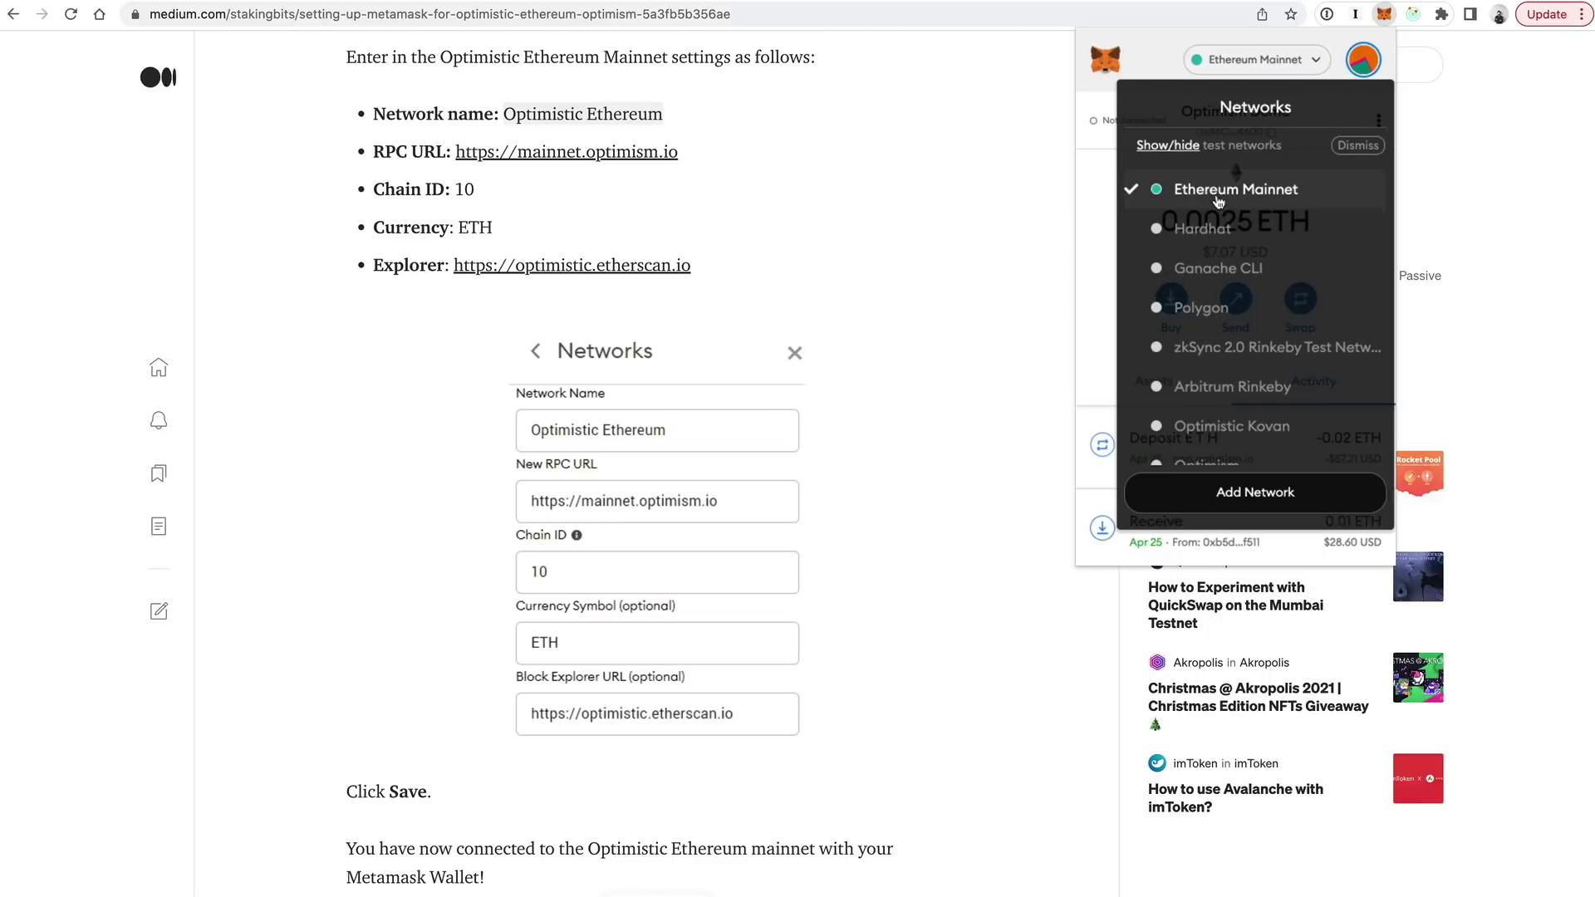
left_click(1280, 505)
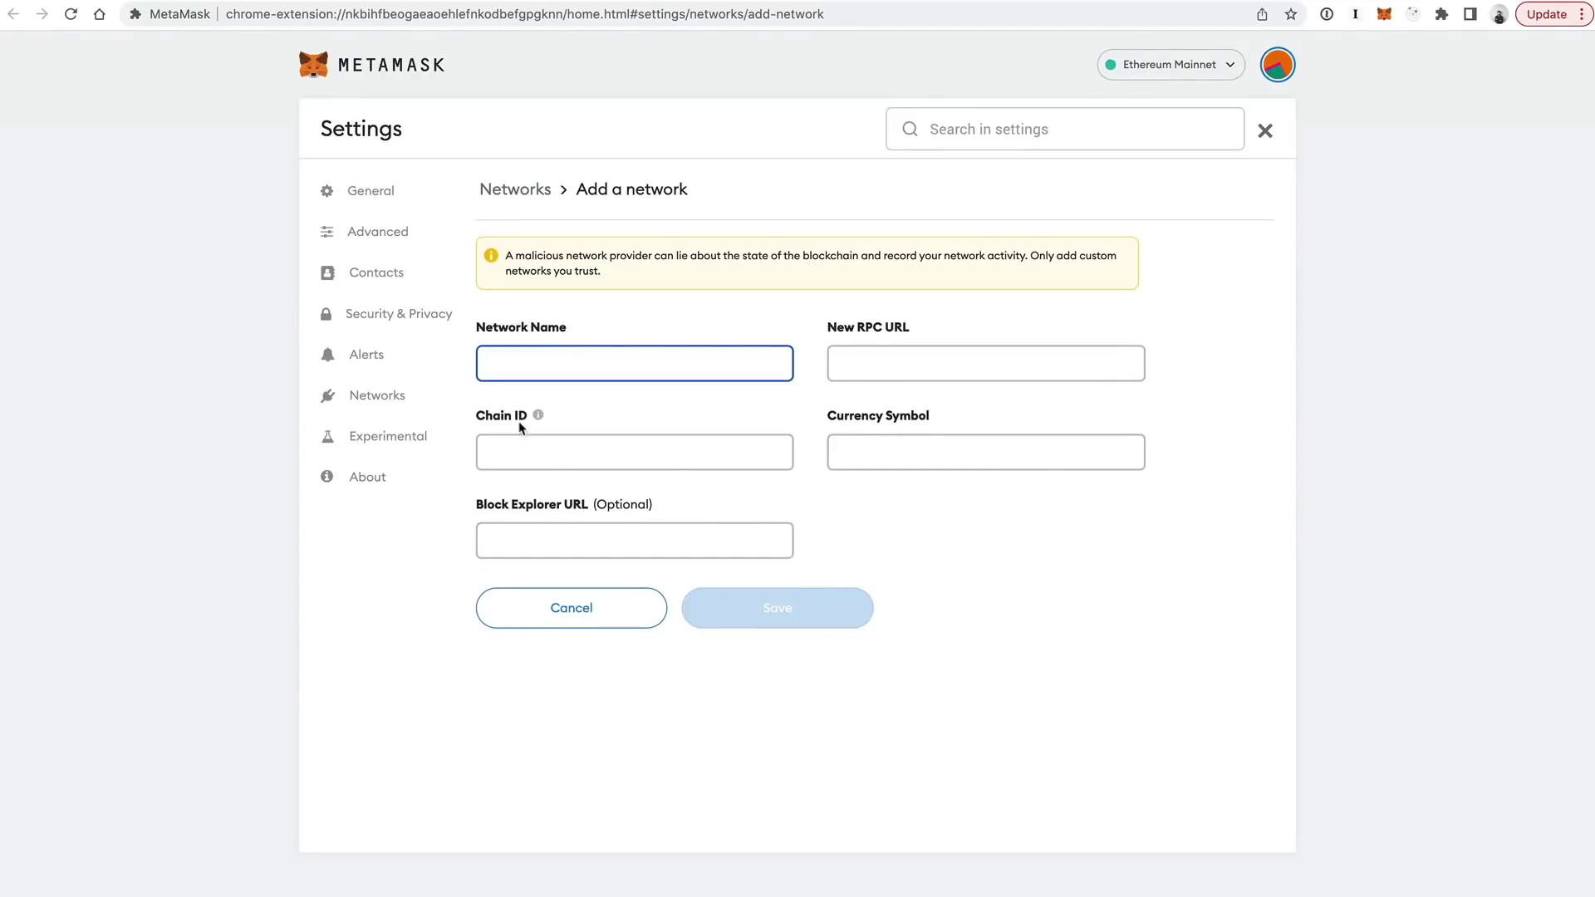
Compare the article's network name, RPC URL, chain ID, currency and explorer values with MetaMask's add-network fields.
left_click(706, 2)
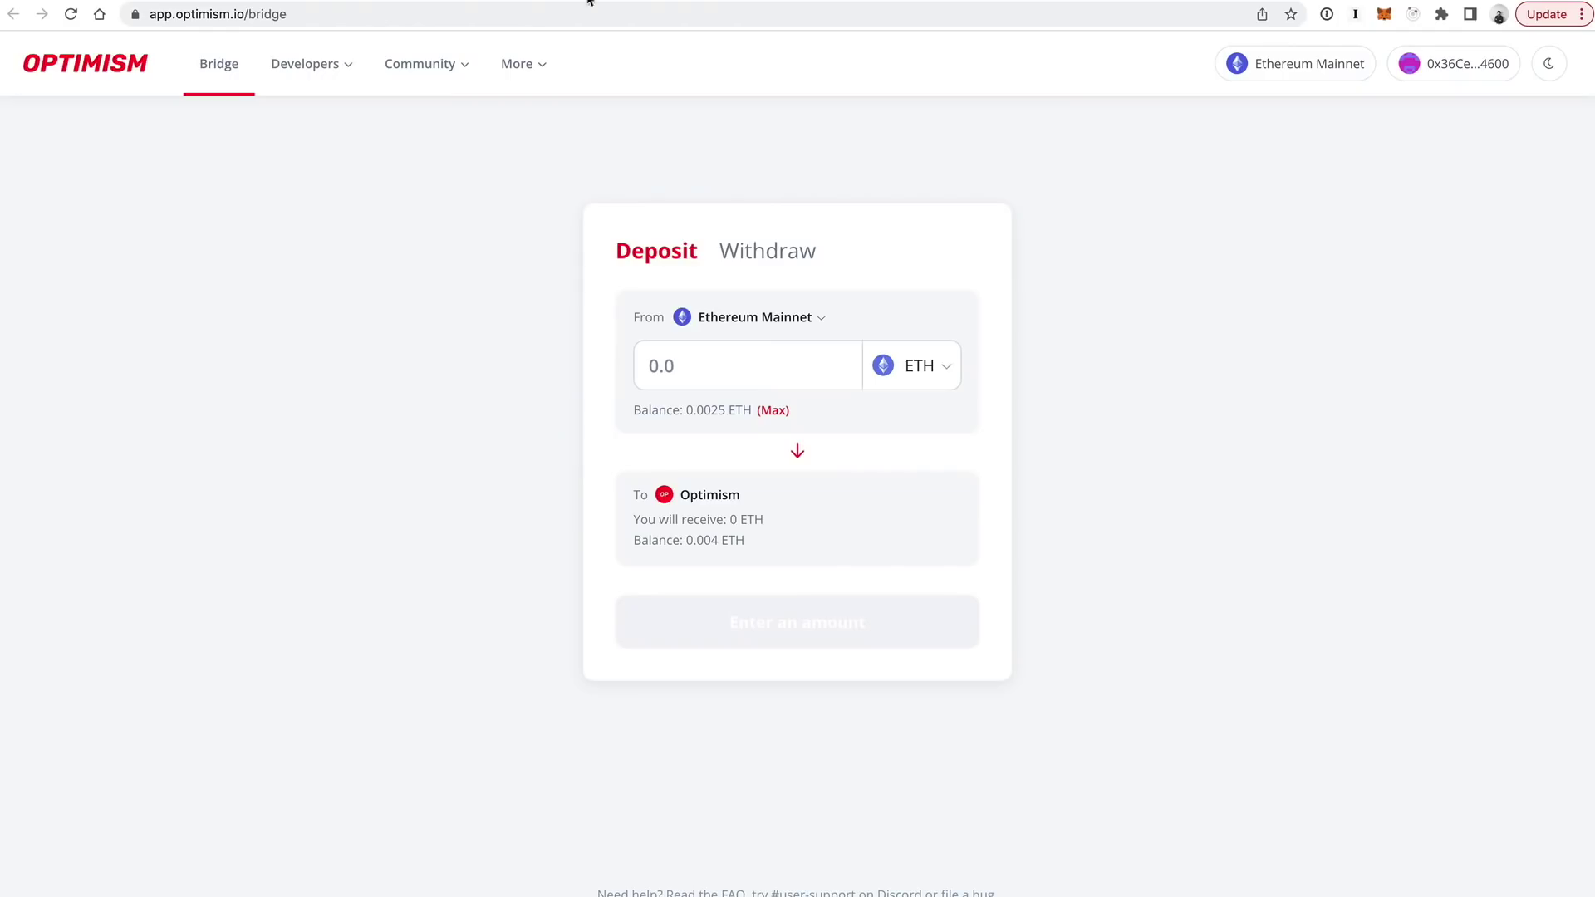
left_click(1060, 2)
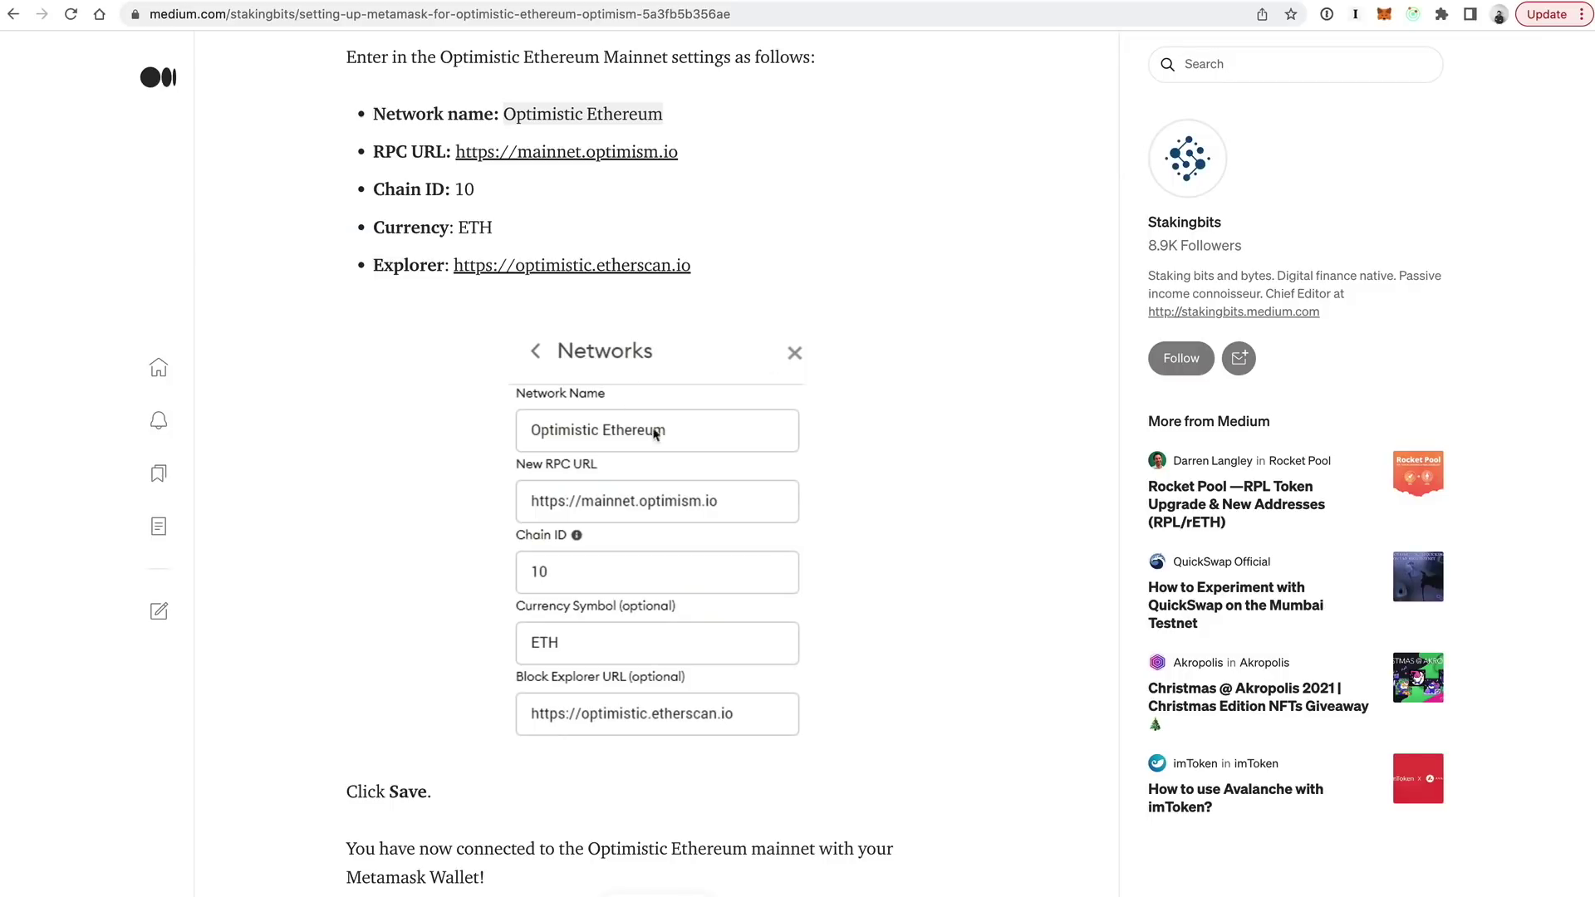
scroll(686, 476, "down", 1)
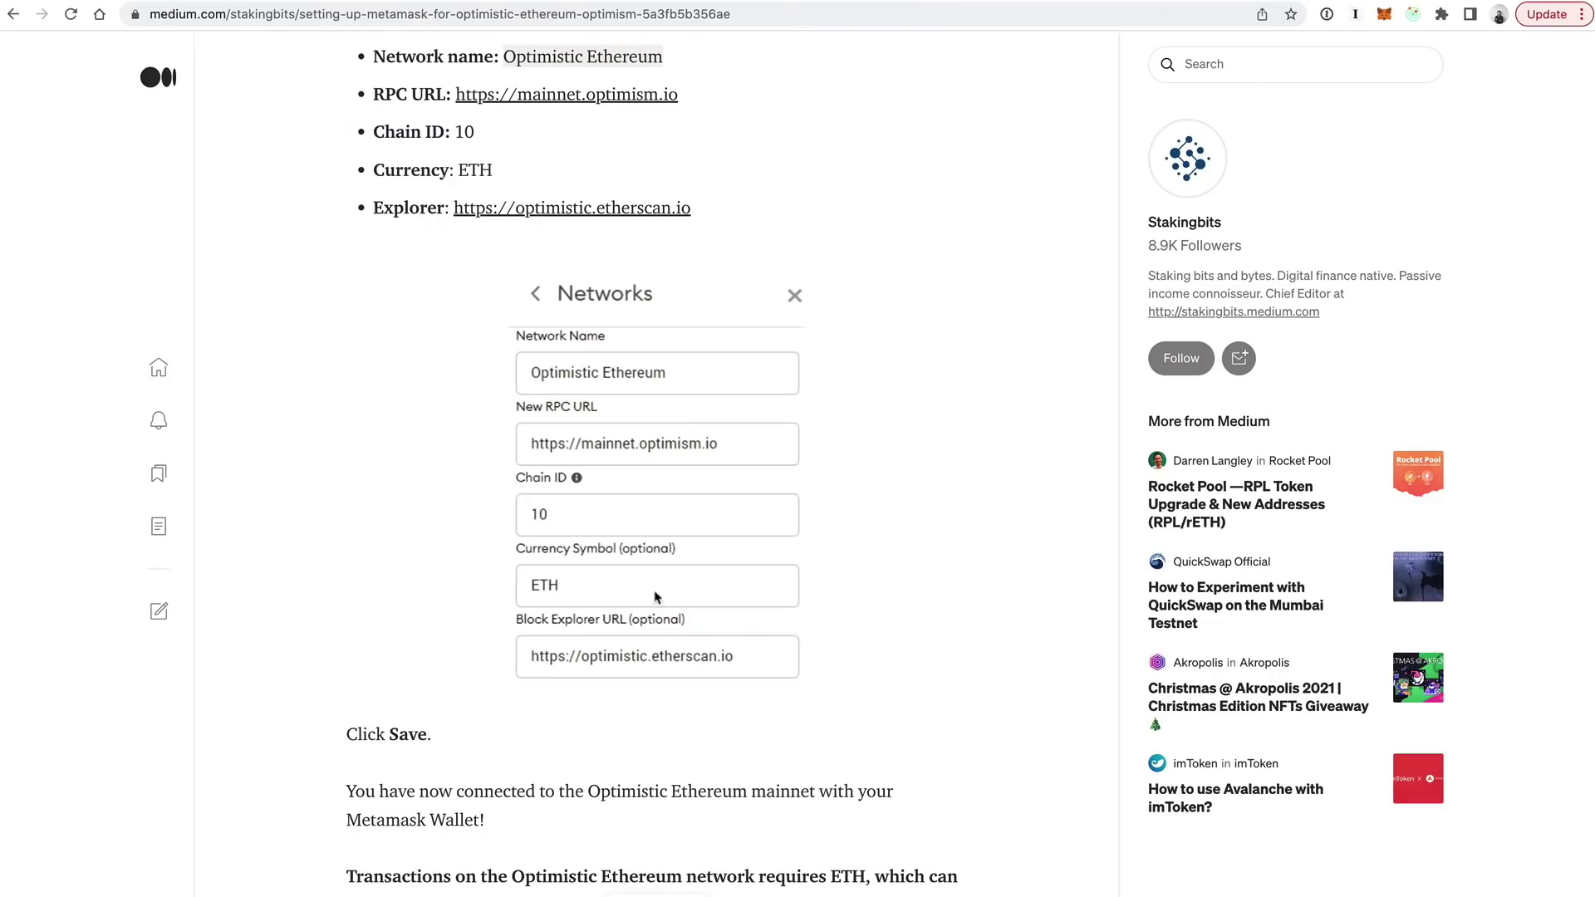
scroll(656, 597, "down", 1)
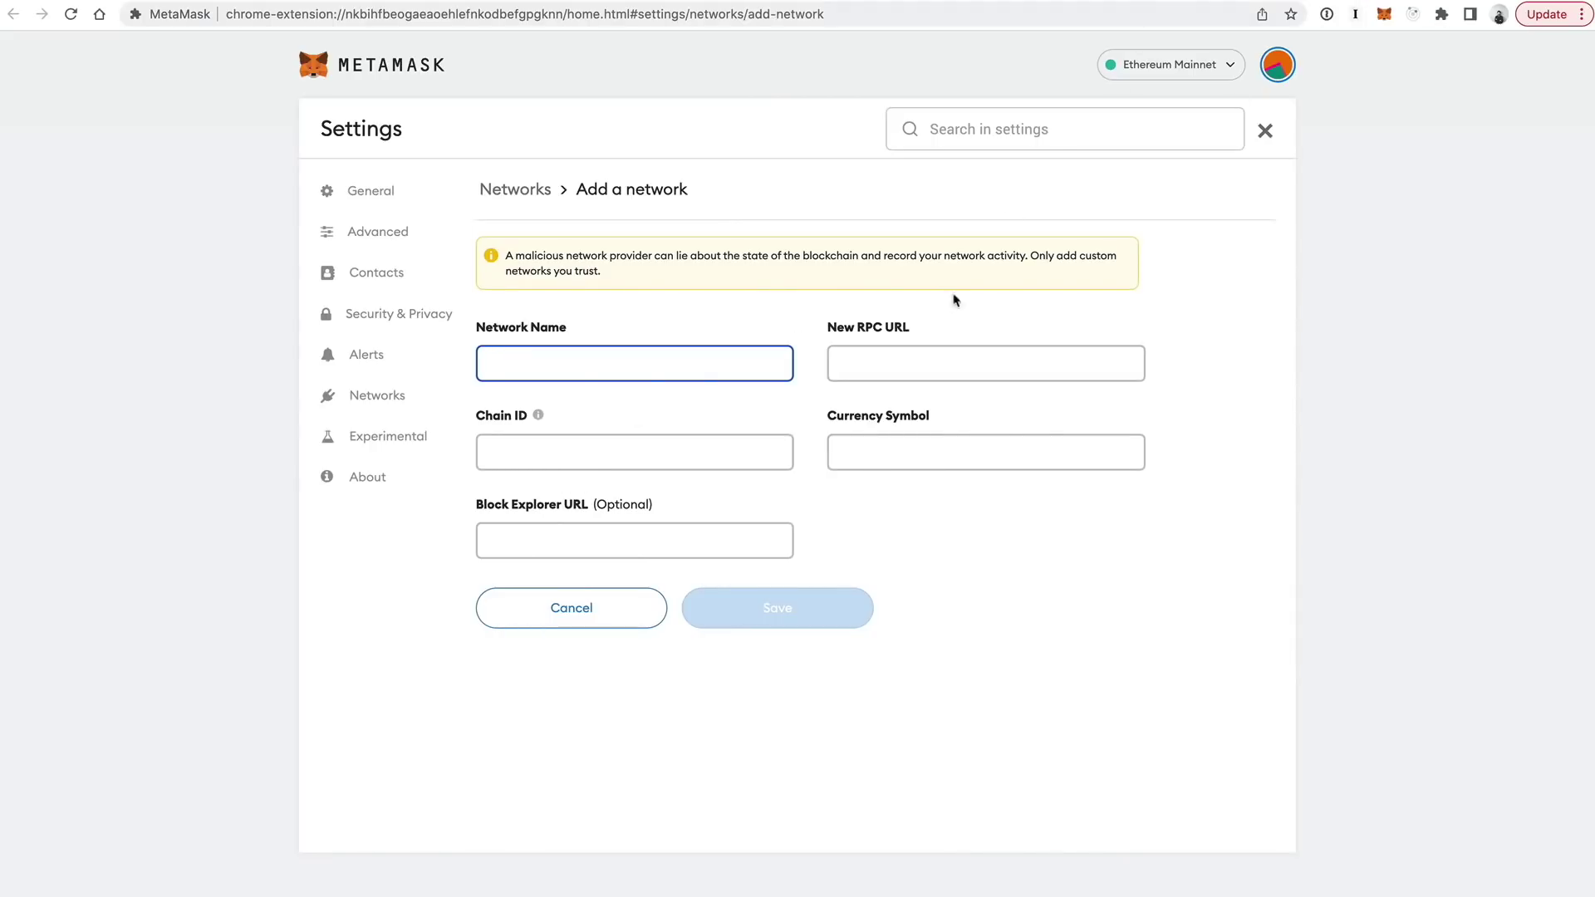
left_click(1208, 2)
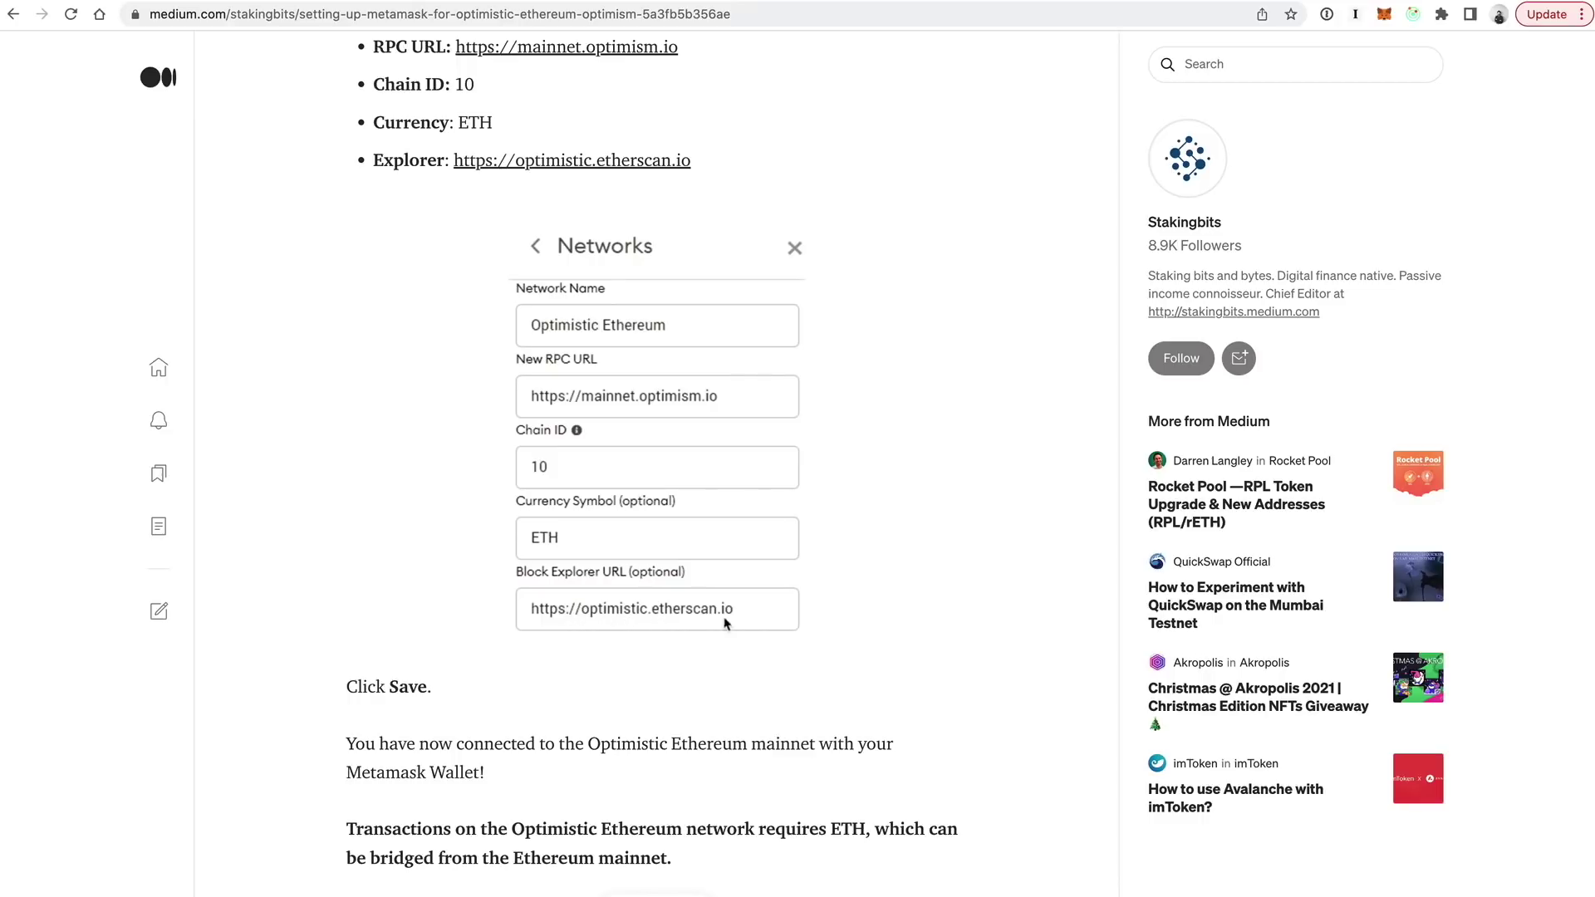
Return to the Etherscan address page, choose the Optimism network in MetaMask and check the account's ETH balance.
left_click(869, 2)
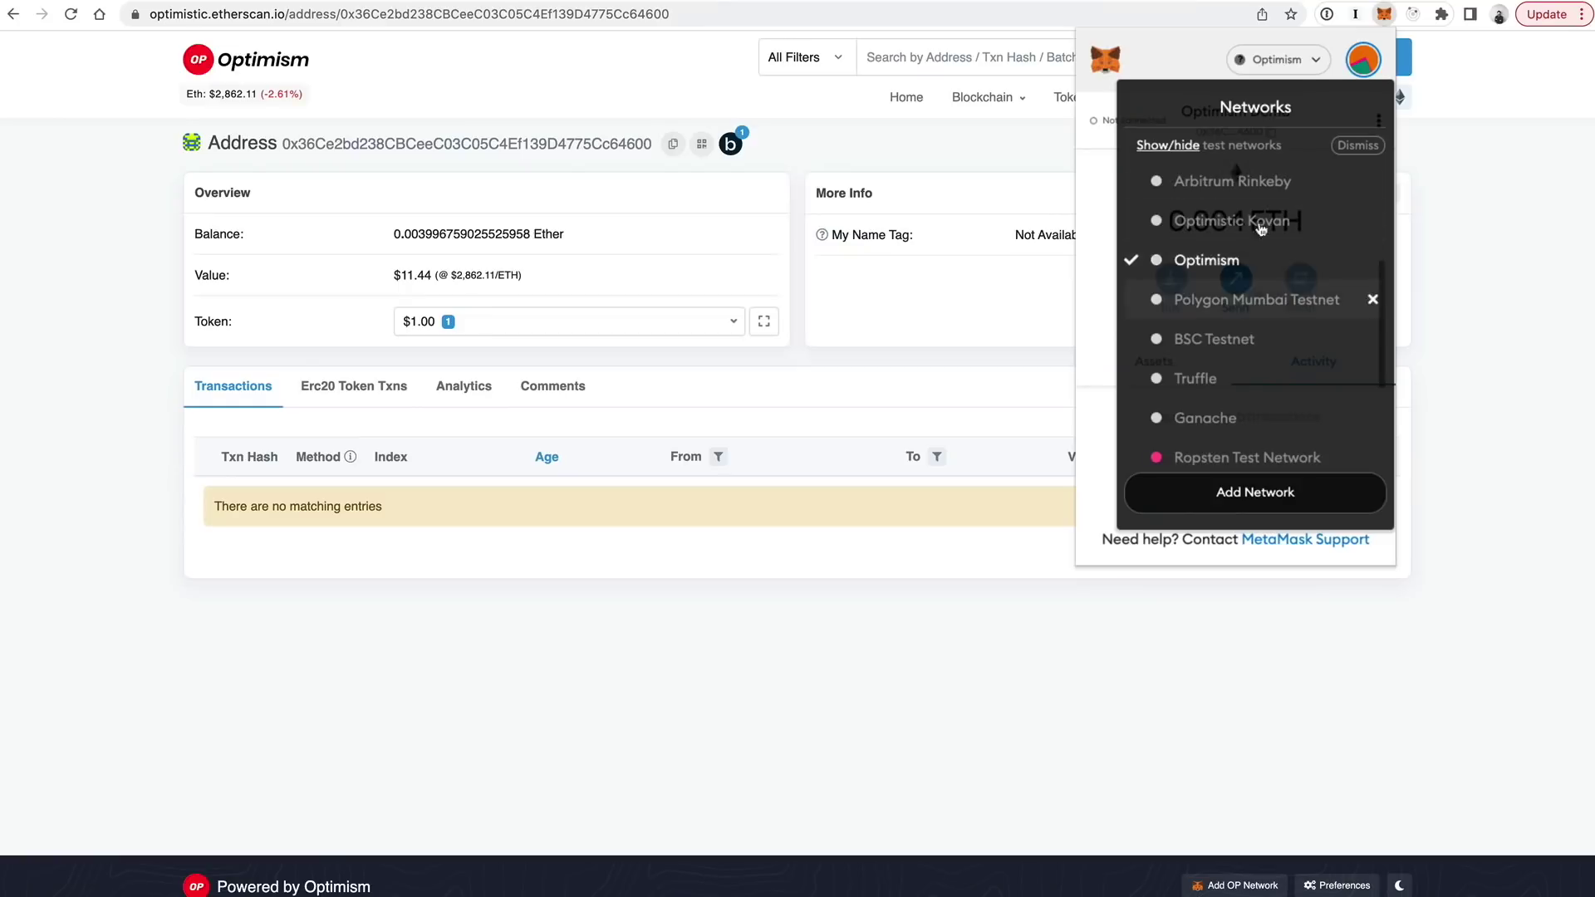
left_click(1219, 259)
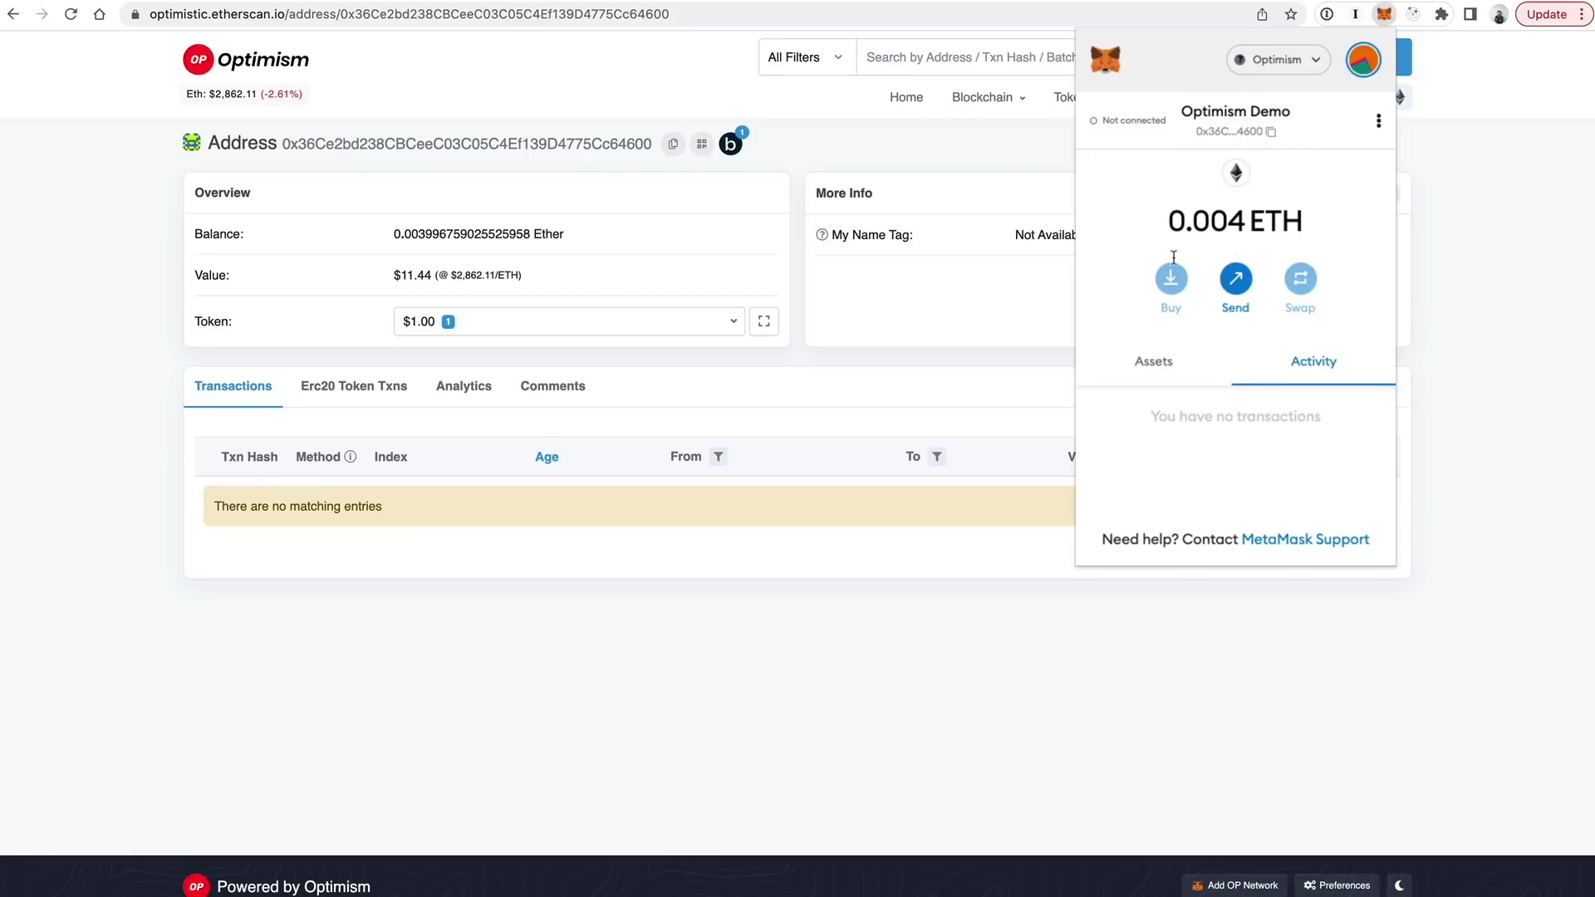
left_click_drag(1171, 223, 1372, 232)
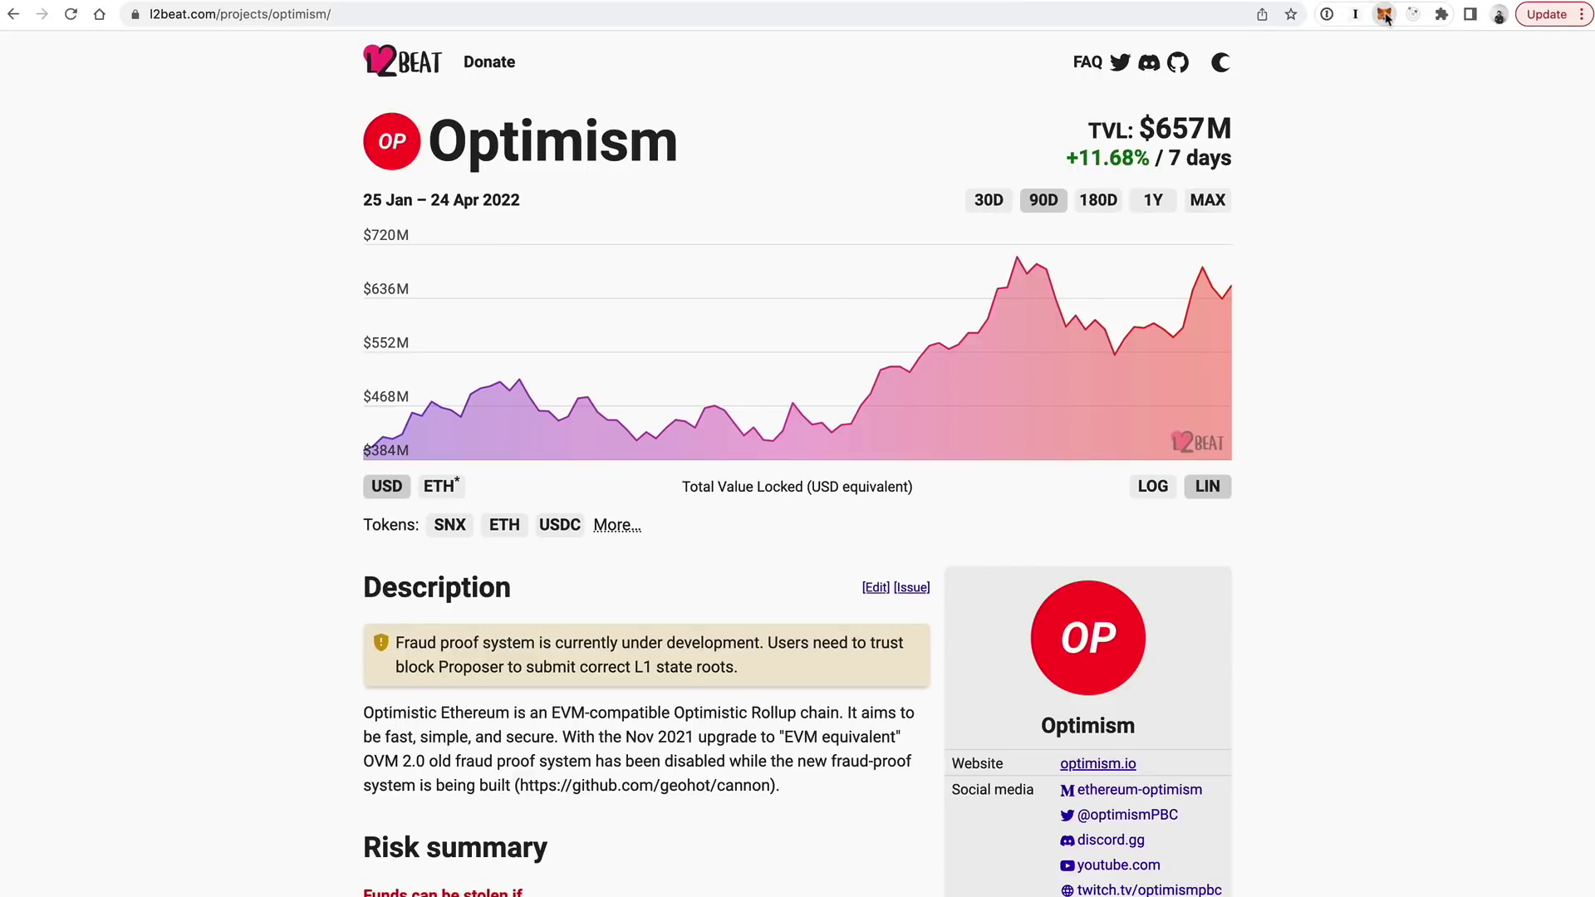
Check whether the deposit has arrived in MetaMask and on the reloaded Optimistic Etherscan address page.
left_click(1383, 15)
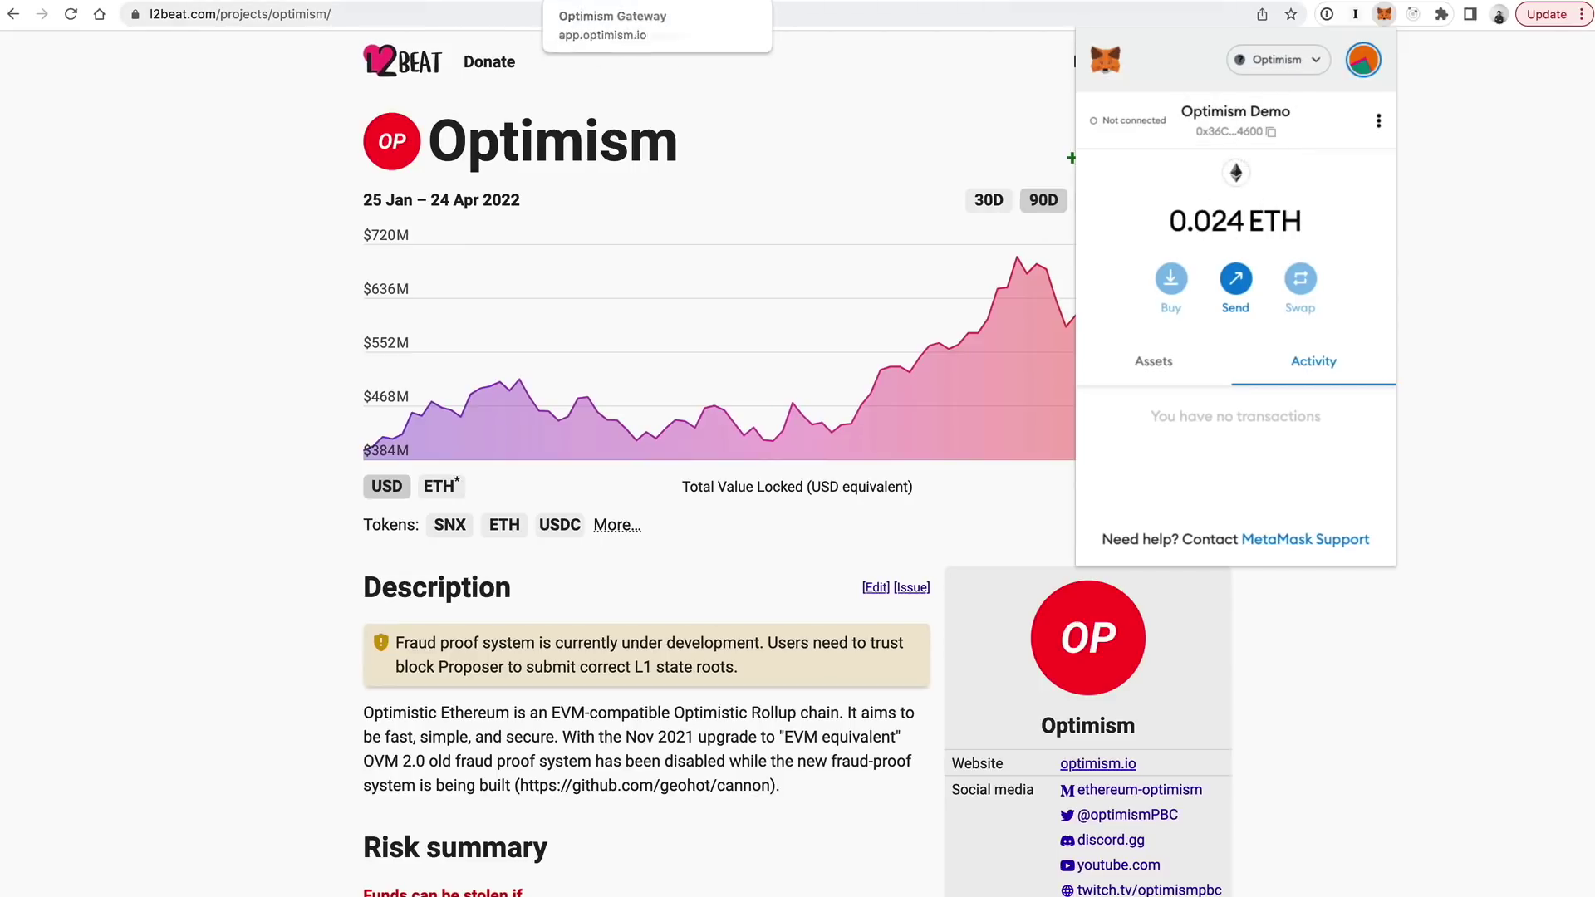
left_click(623, 2)
key("super+r")
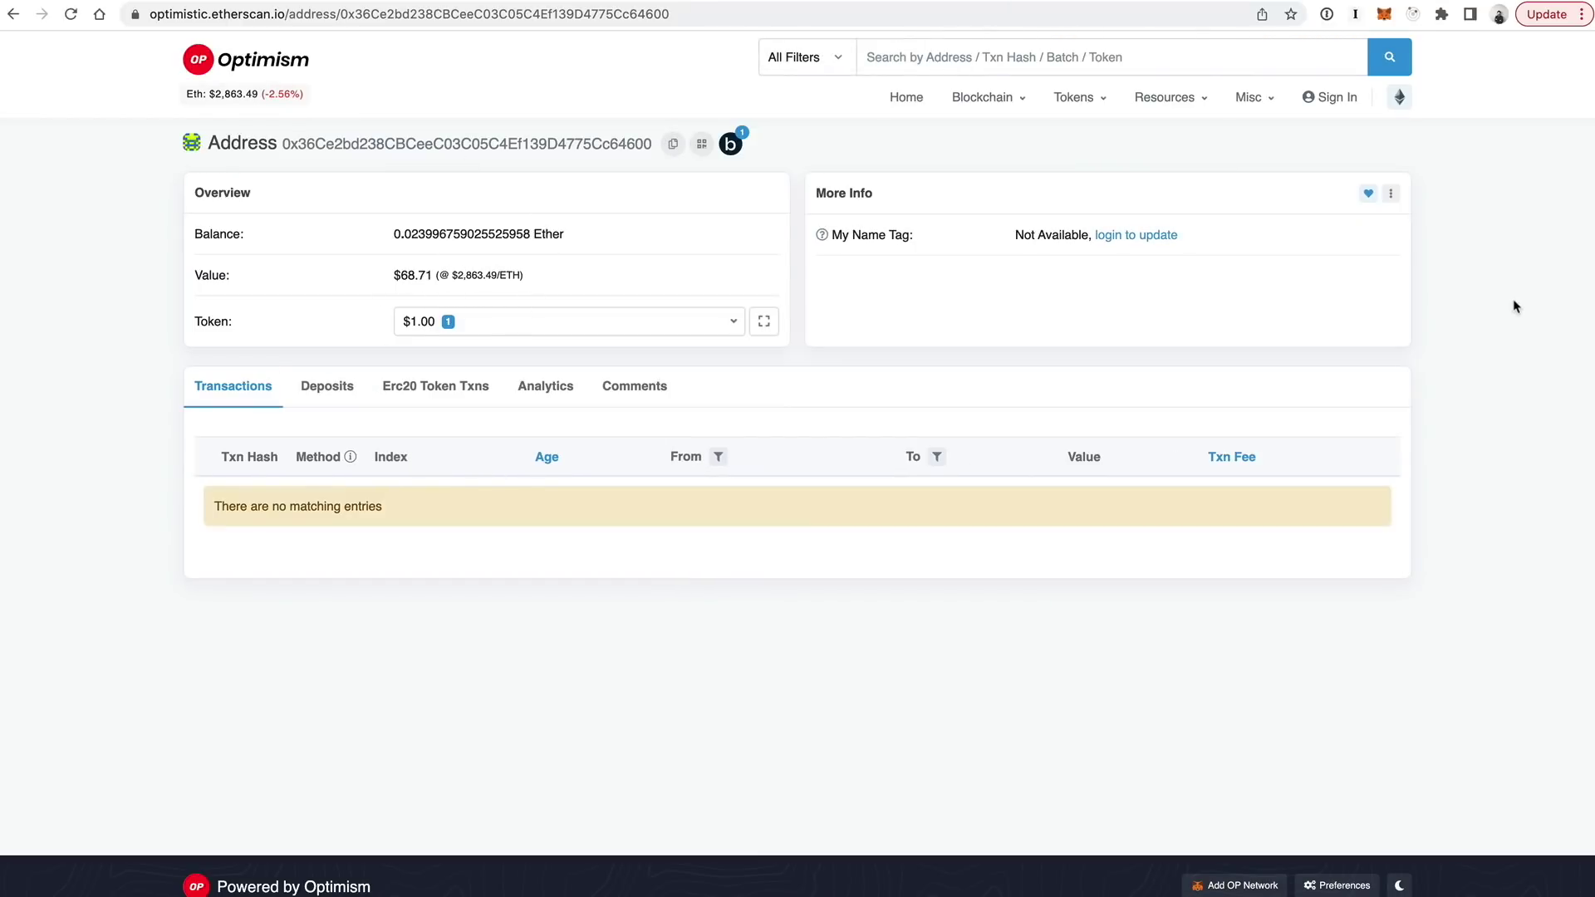
left_click(1384, 17)
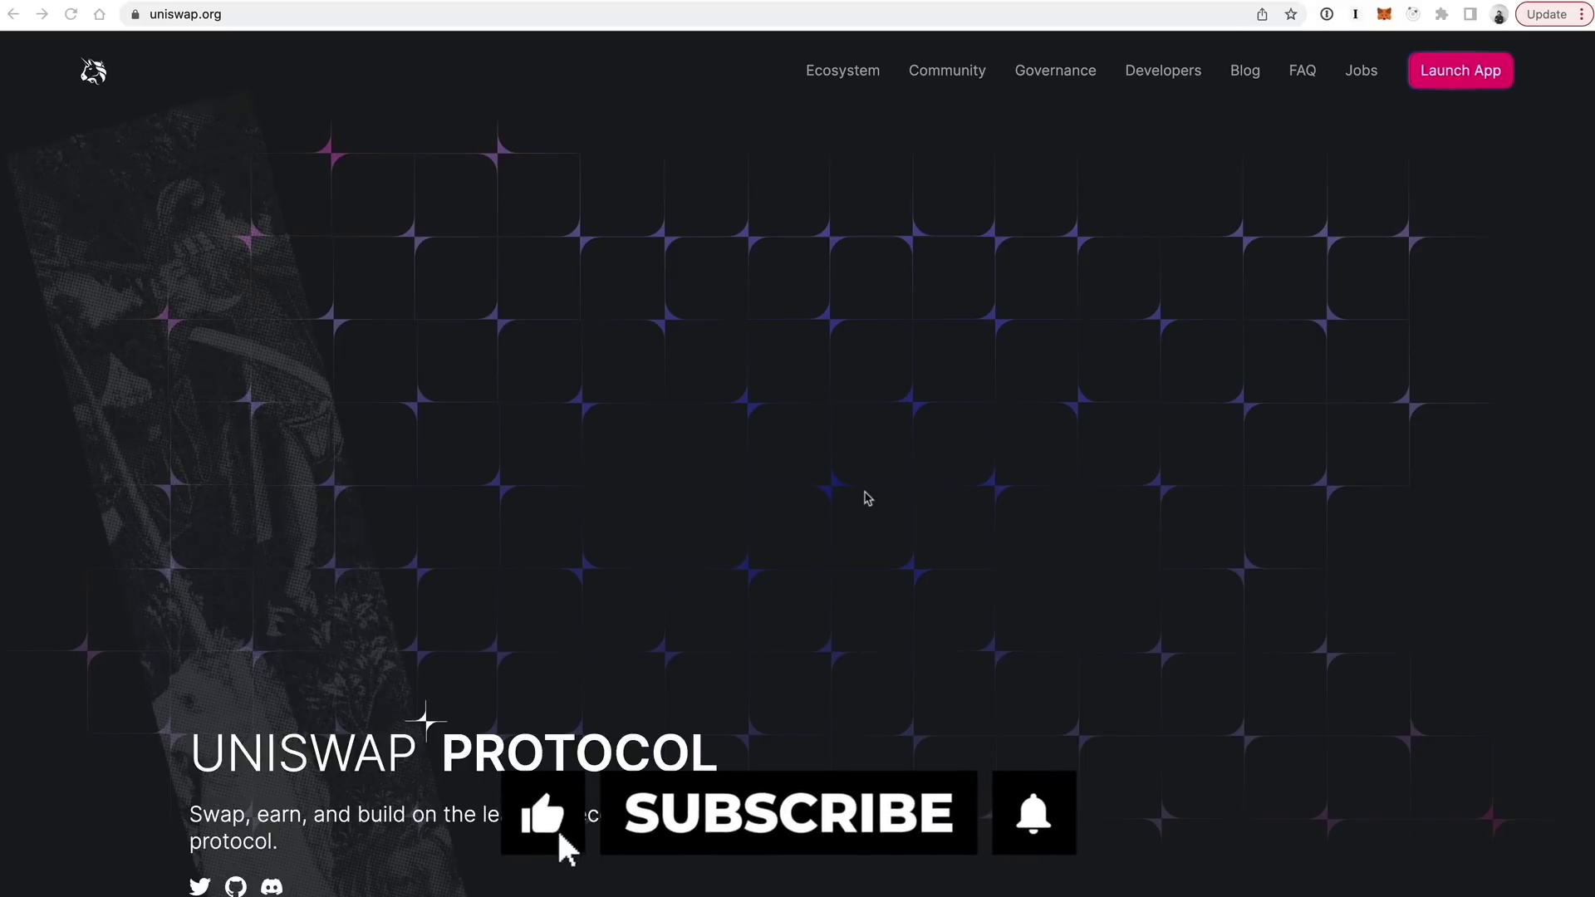
Launch the Uniswap app from the Uniswap Protocol home page.
scroll(867, 498, "down", 9)
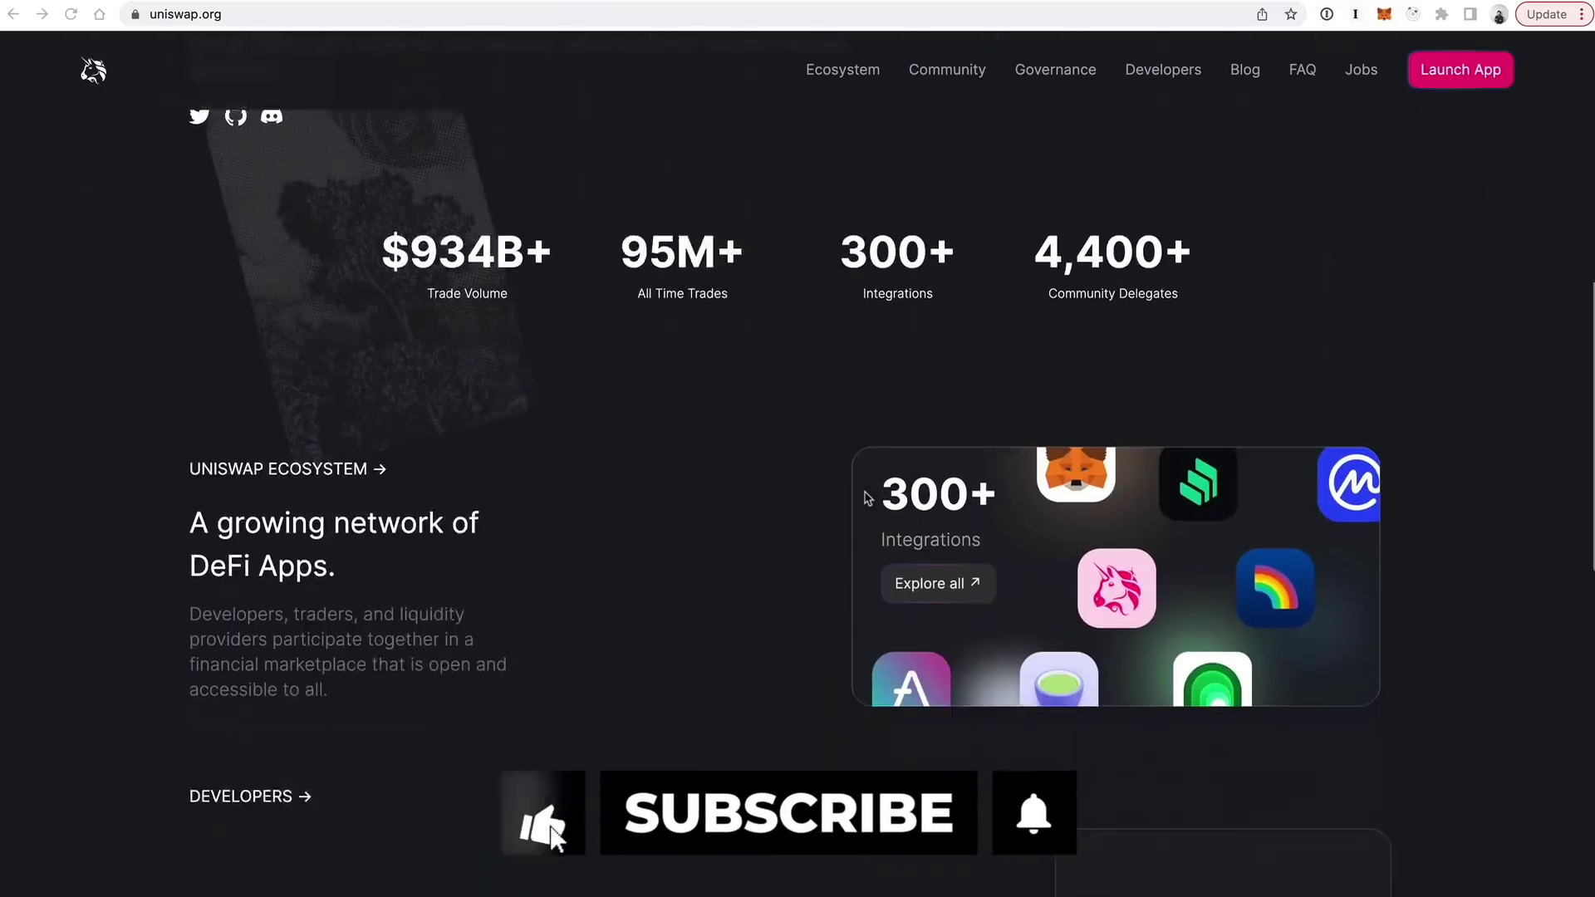
scroll(867, 498, "up", 10)
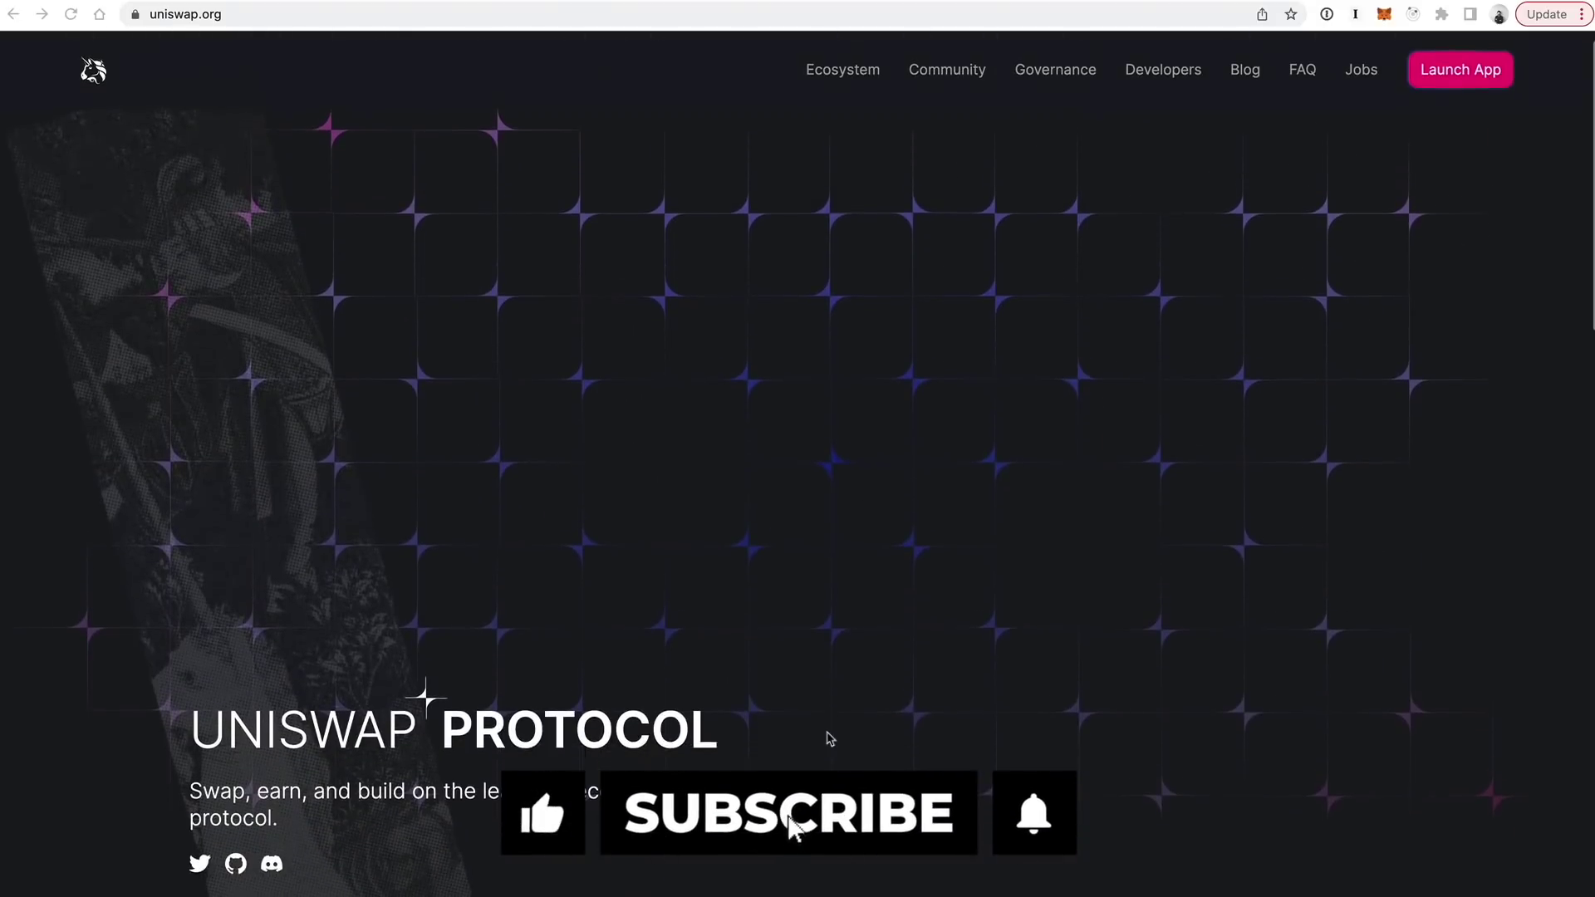
scroll(828, 737, "down", 5)
scroll(812, 677, "down", 5)
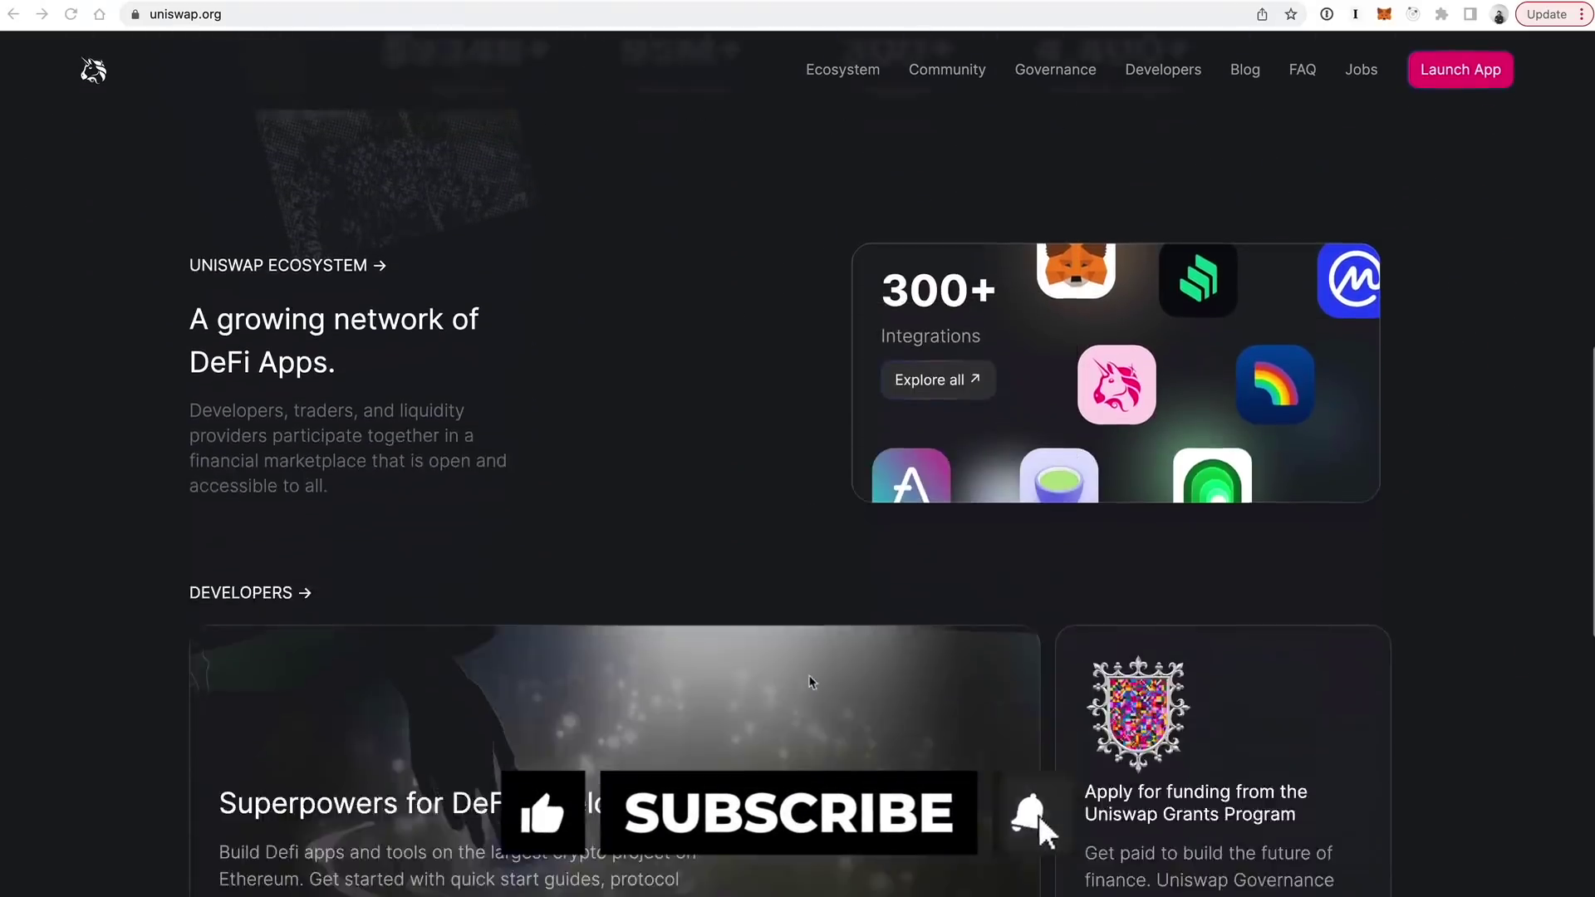
scroll(811, 680, "down", 4)
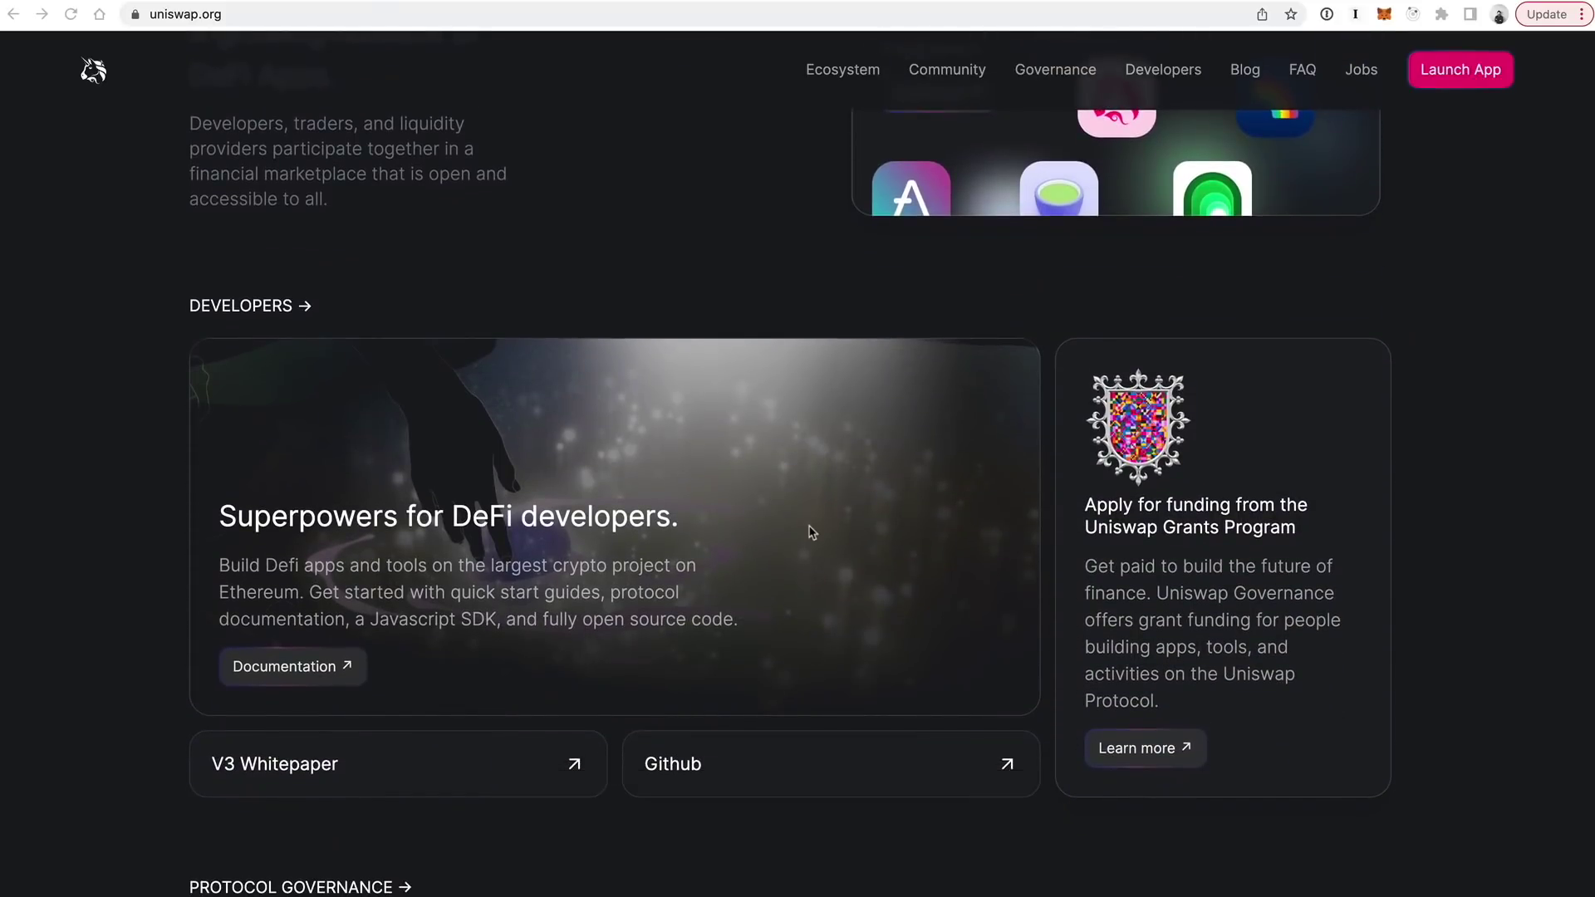
scroll(812, 532, "up", 15)
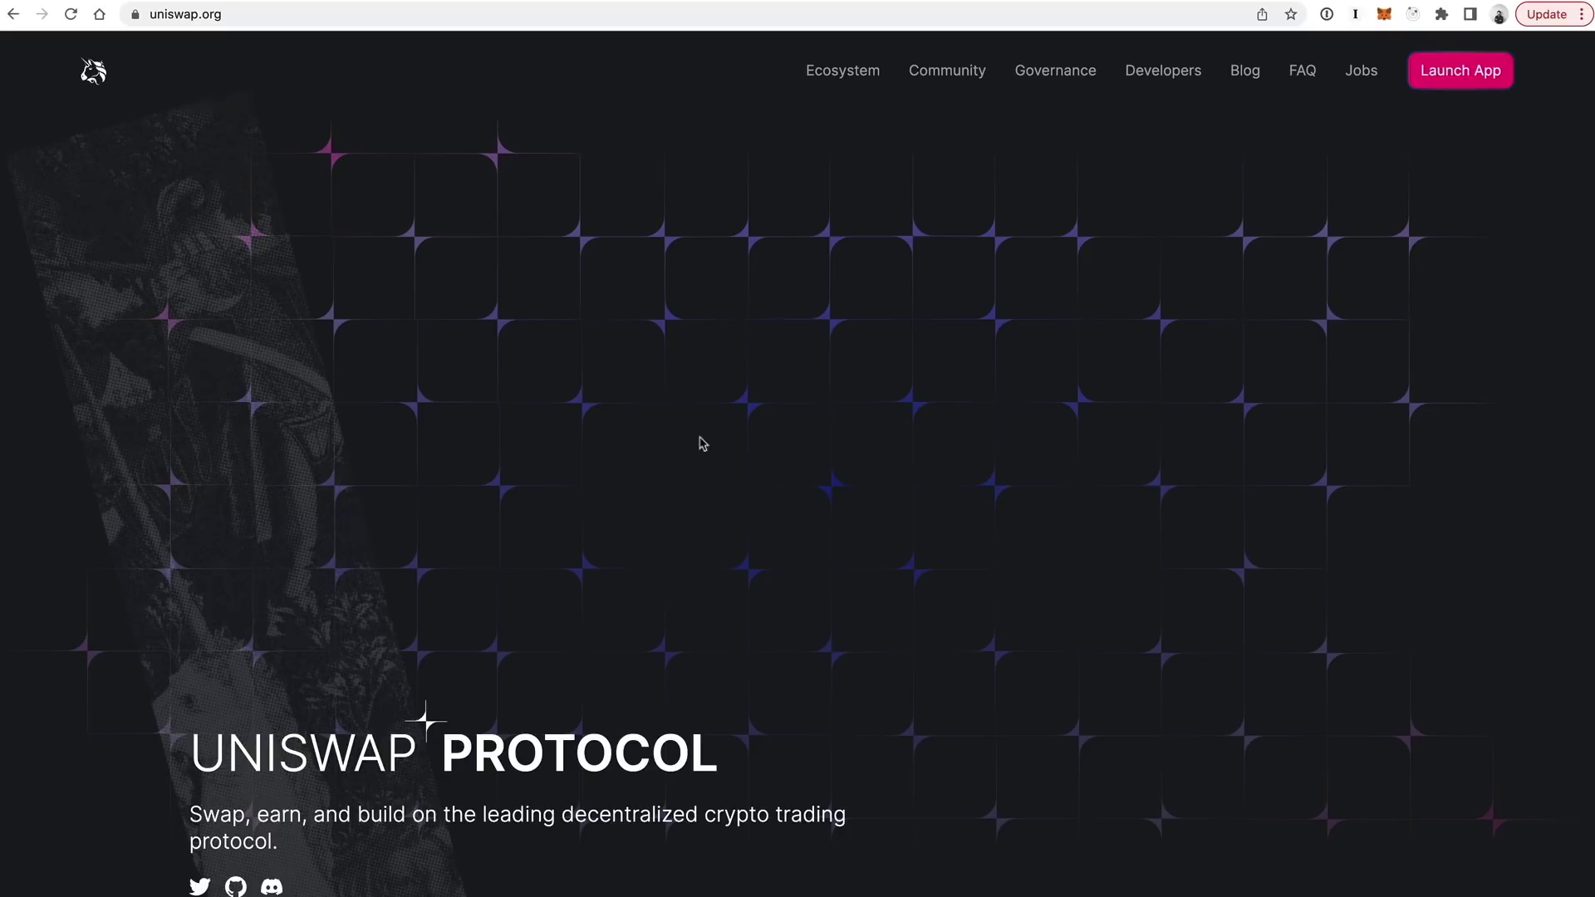
left_click(1459, 75)
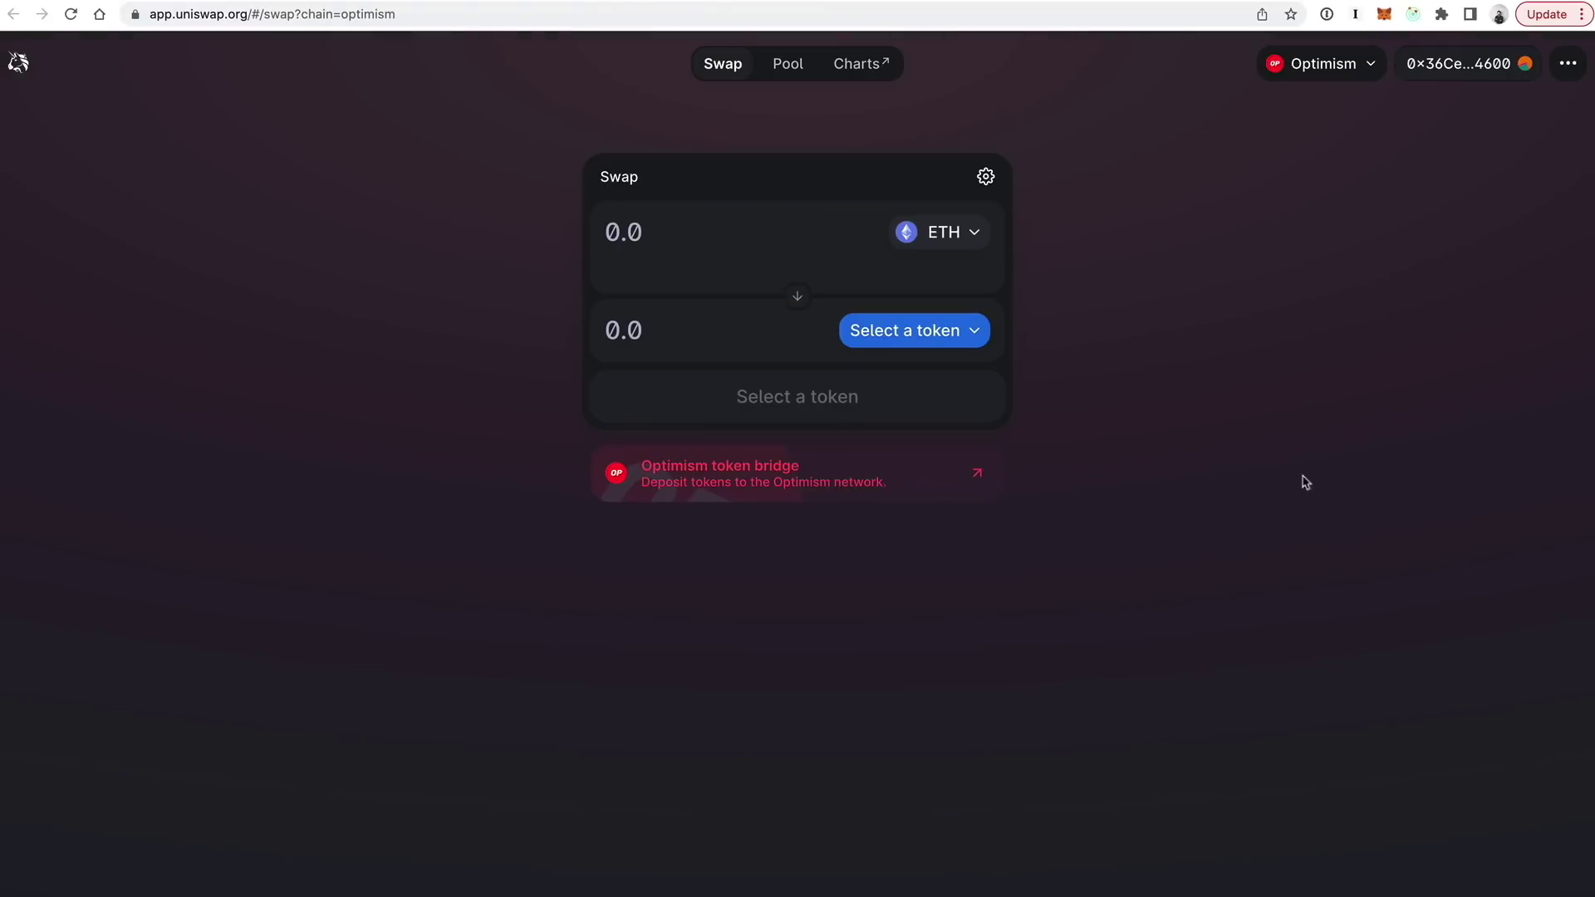
Set up a Uniswap swap on Optimism from ETH to USDC with an output amount of 1 USDC.
mouse_move(1221, 74)
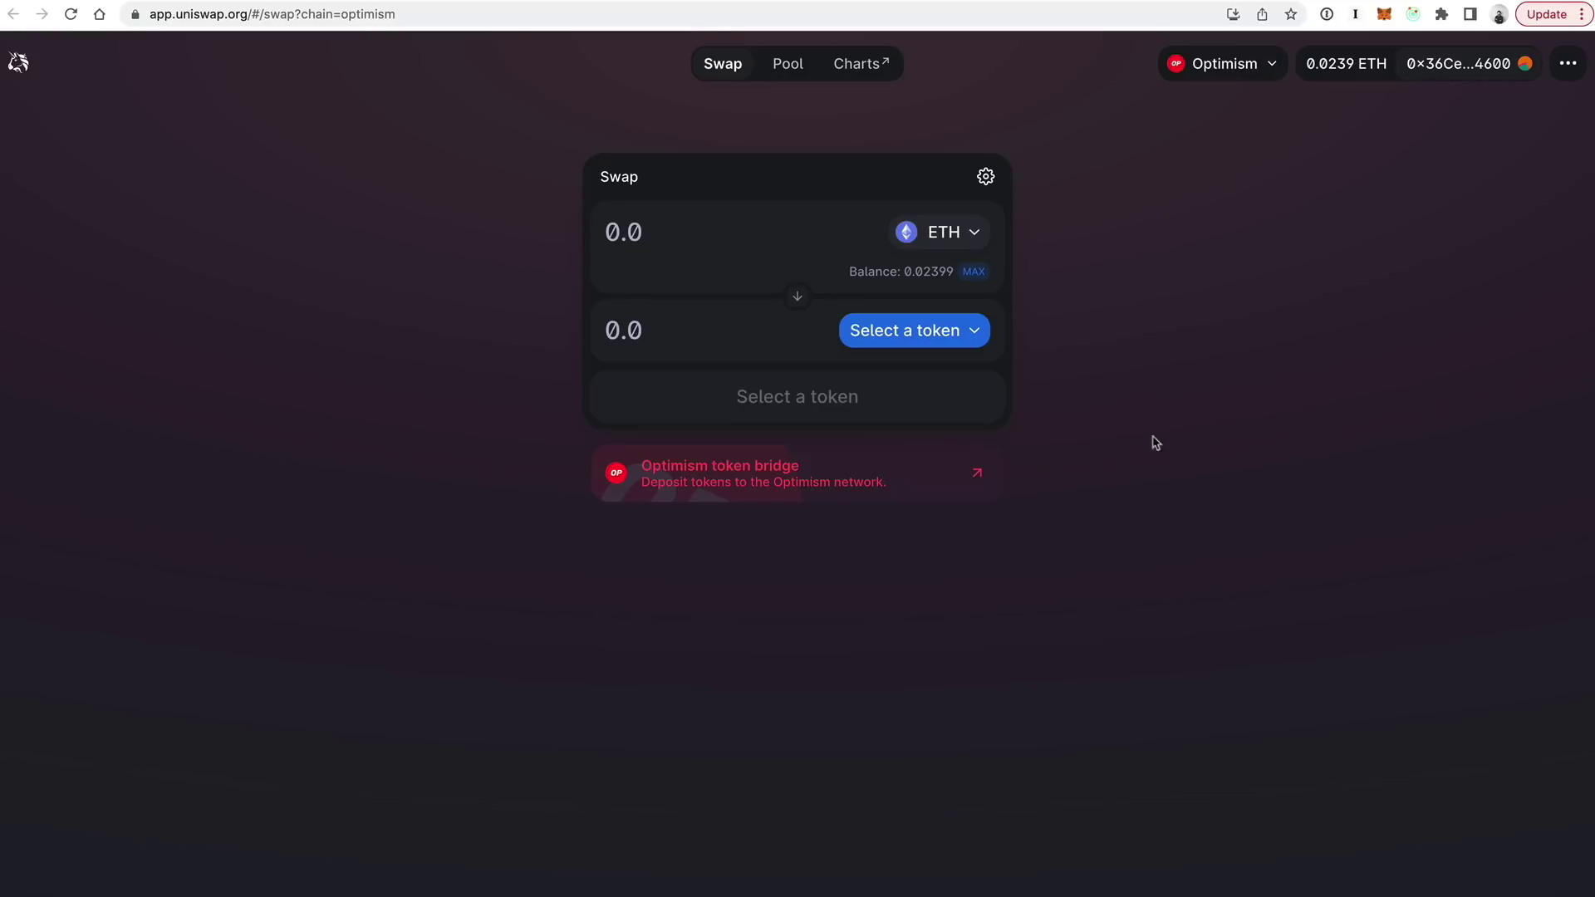
left_click(913, 335)
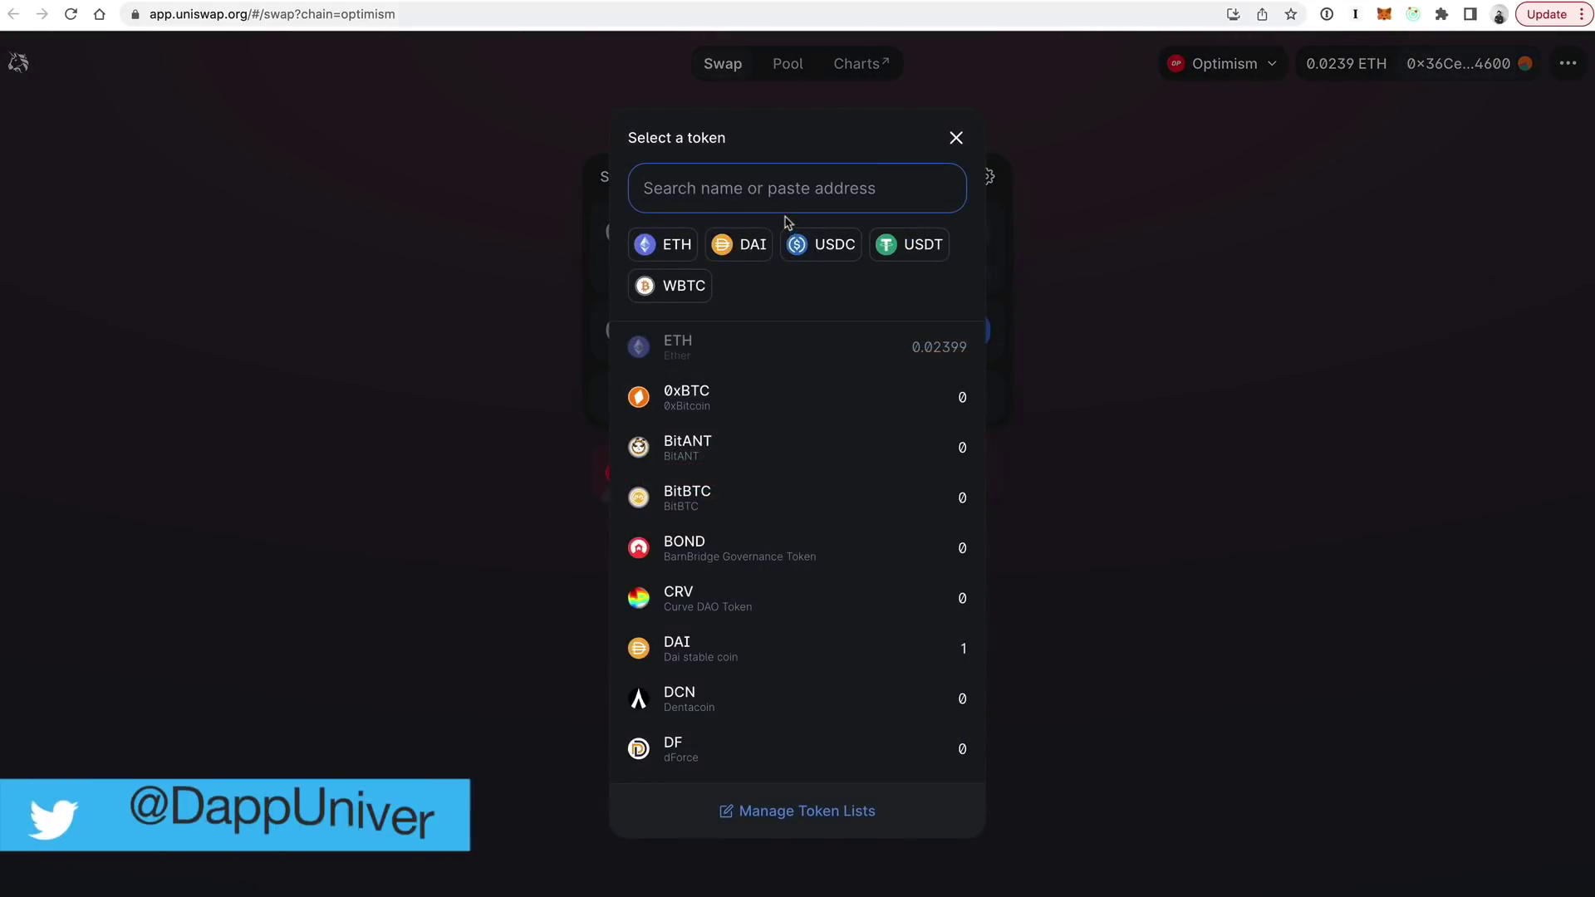
left_click(818, 243)
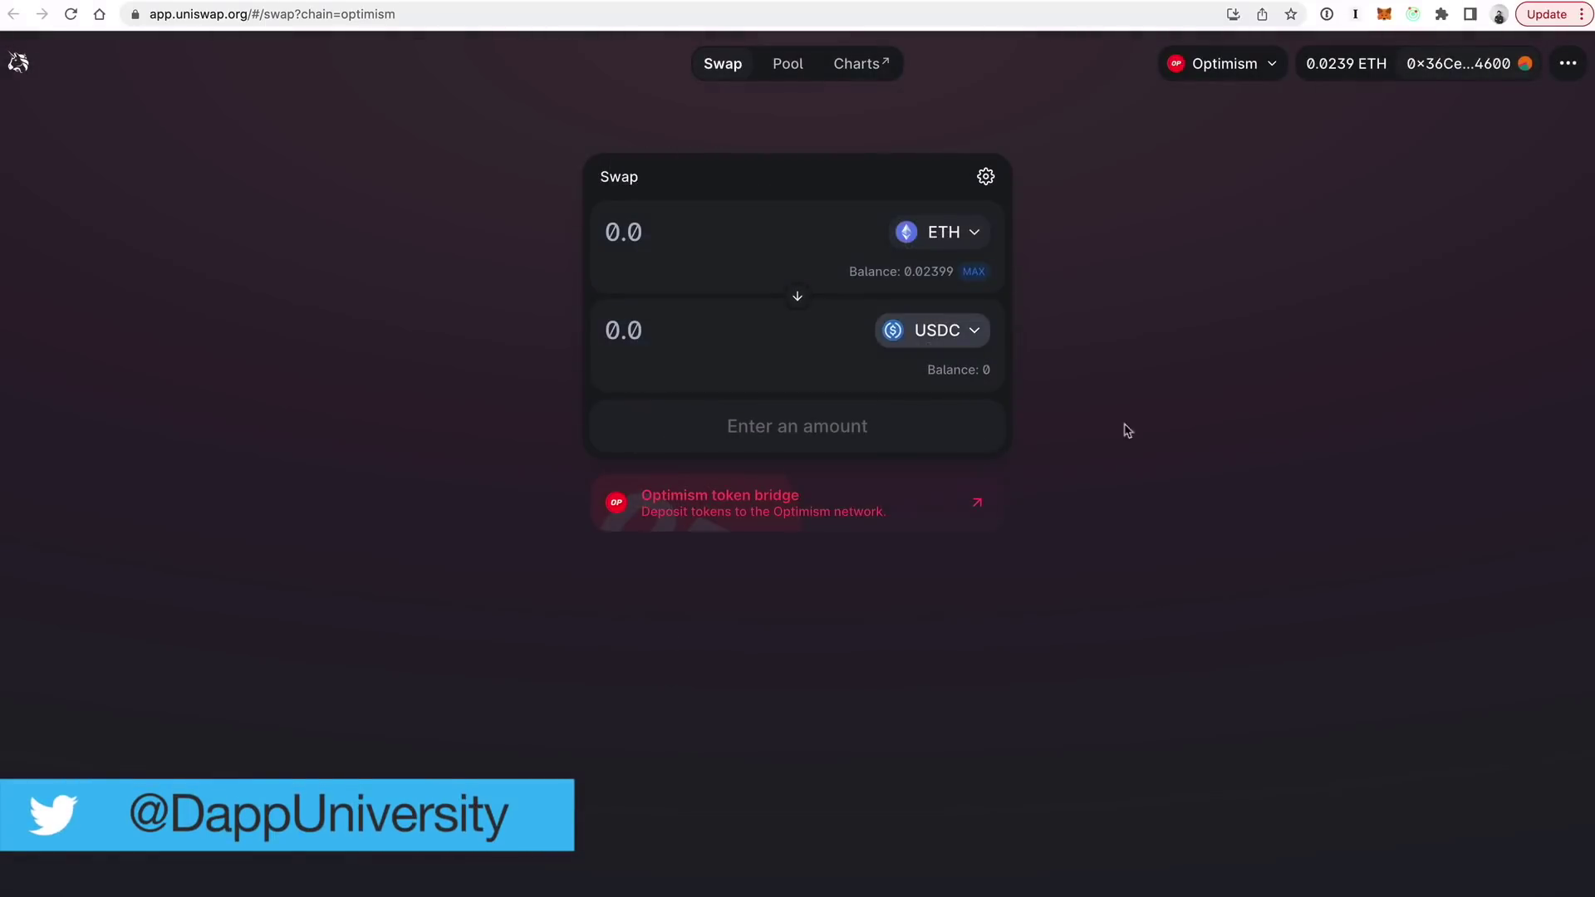
left_click(780, 334)
type("1")
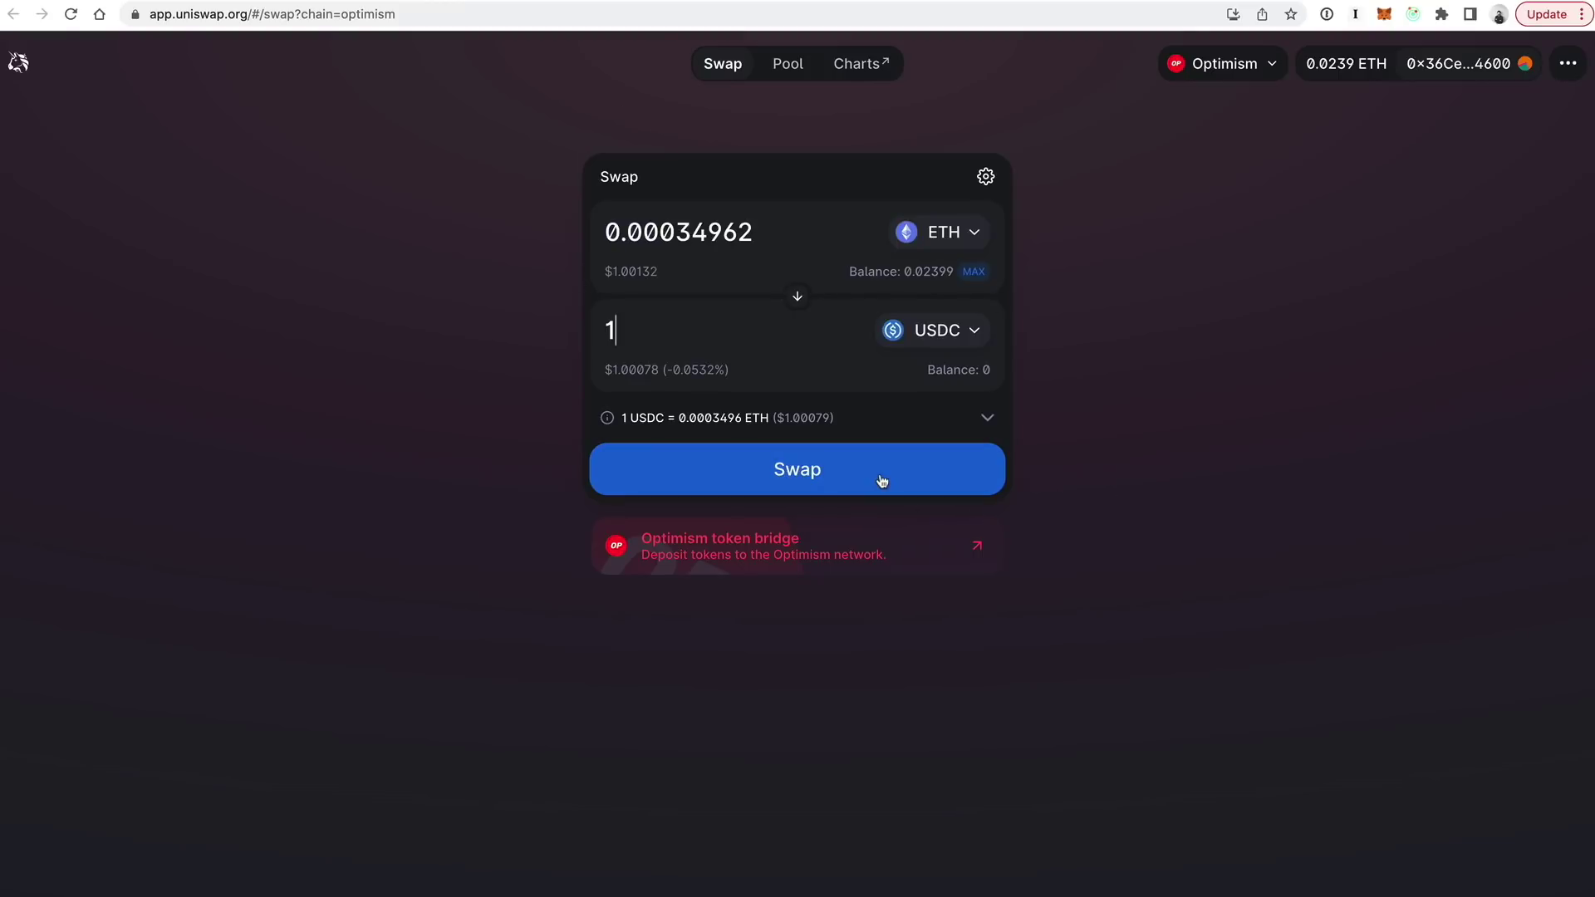
Submit the ETH to USDC swap and approve its transaction in MetaMask.
left_click(883, 482)
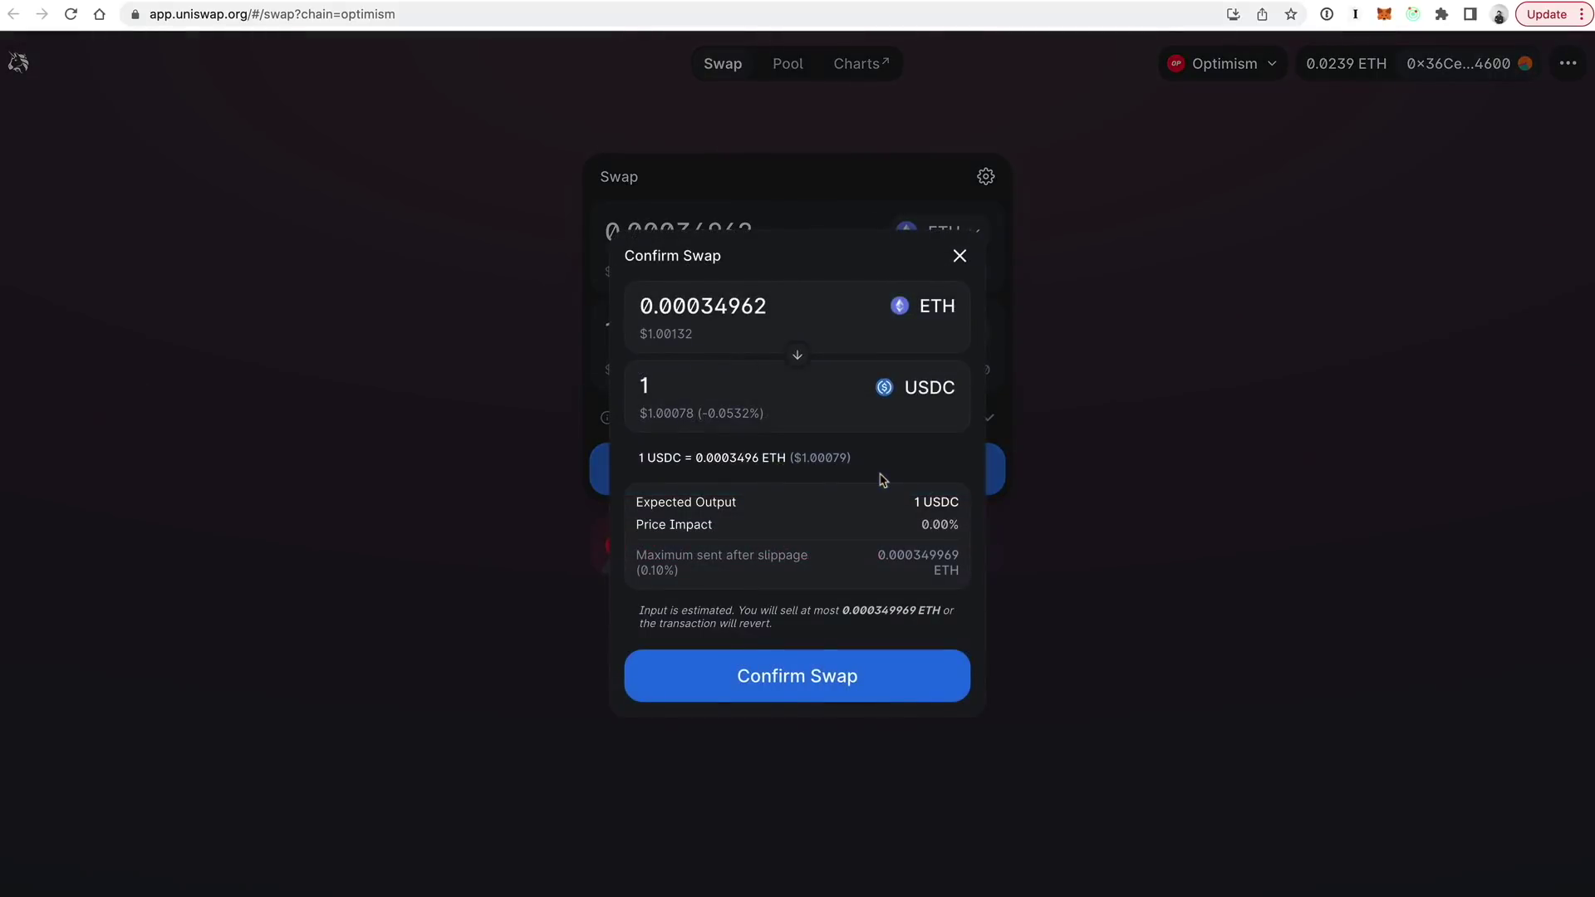
left_click(859, 696)
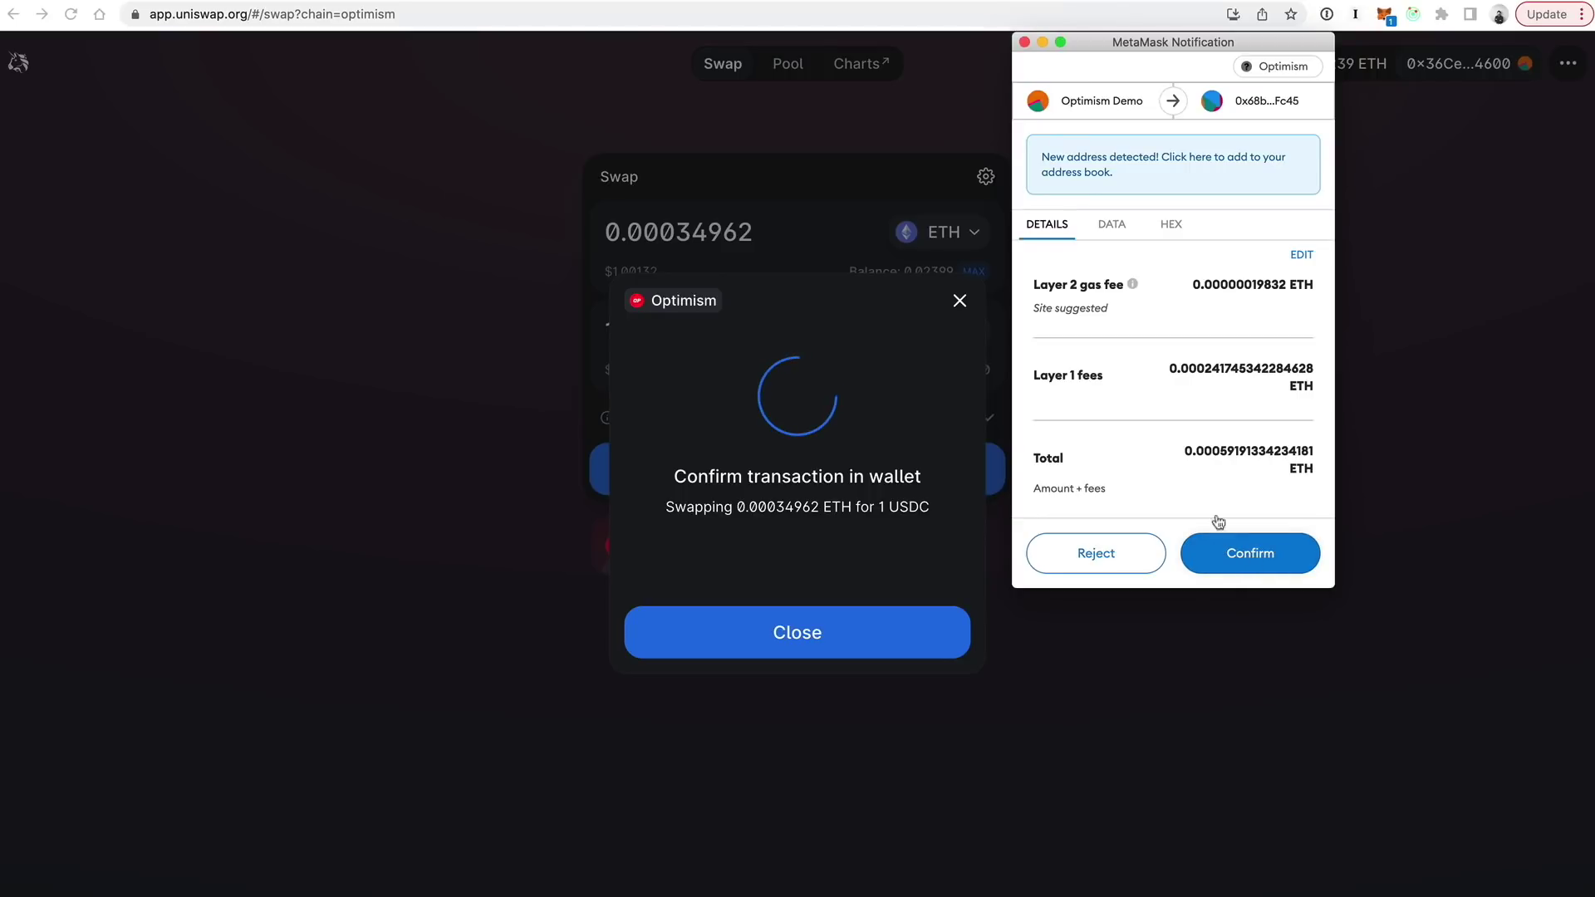
left_click(1253, 558)
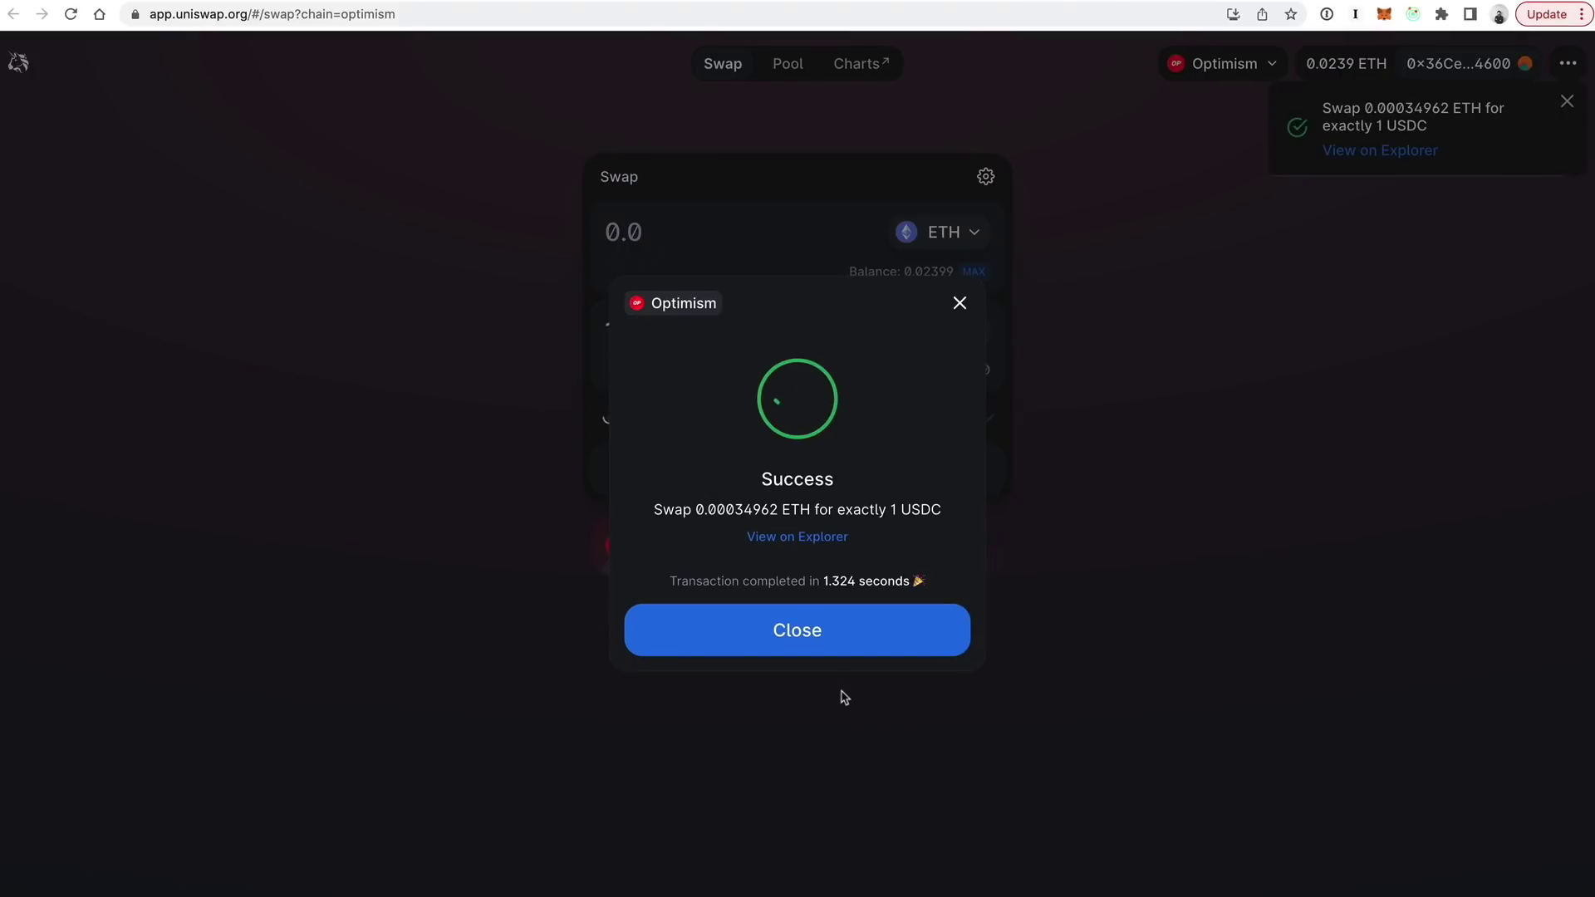
View the completed swap on the block explorer and check the account's Optimism balance and activity in MetaMask.
left_click(781, 538)
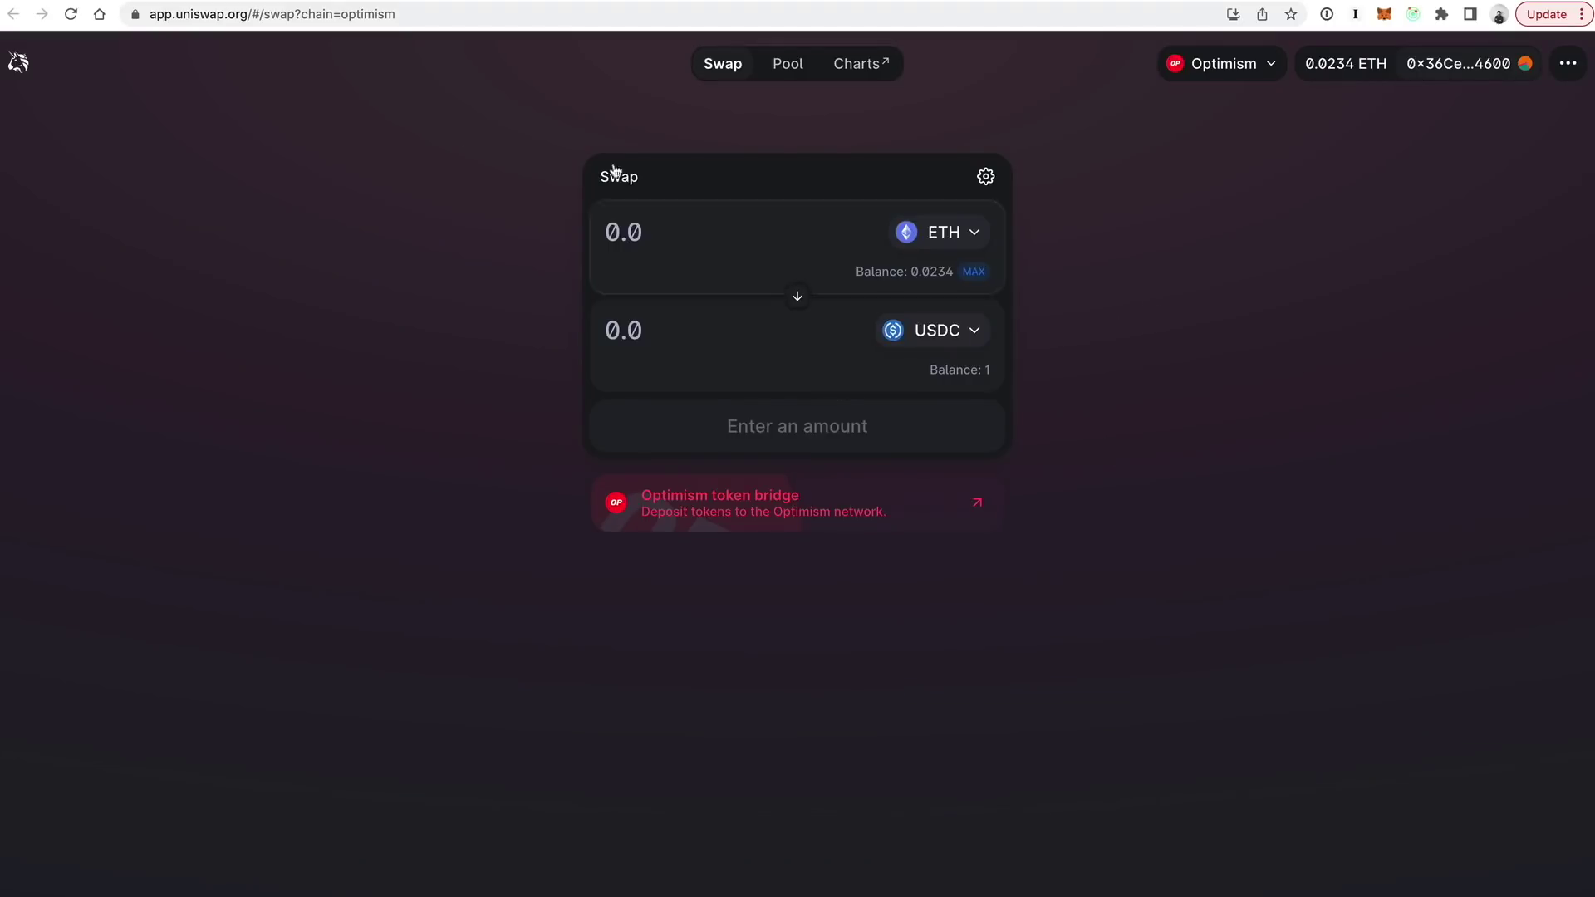
left_click(1384, 17)
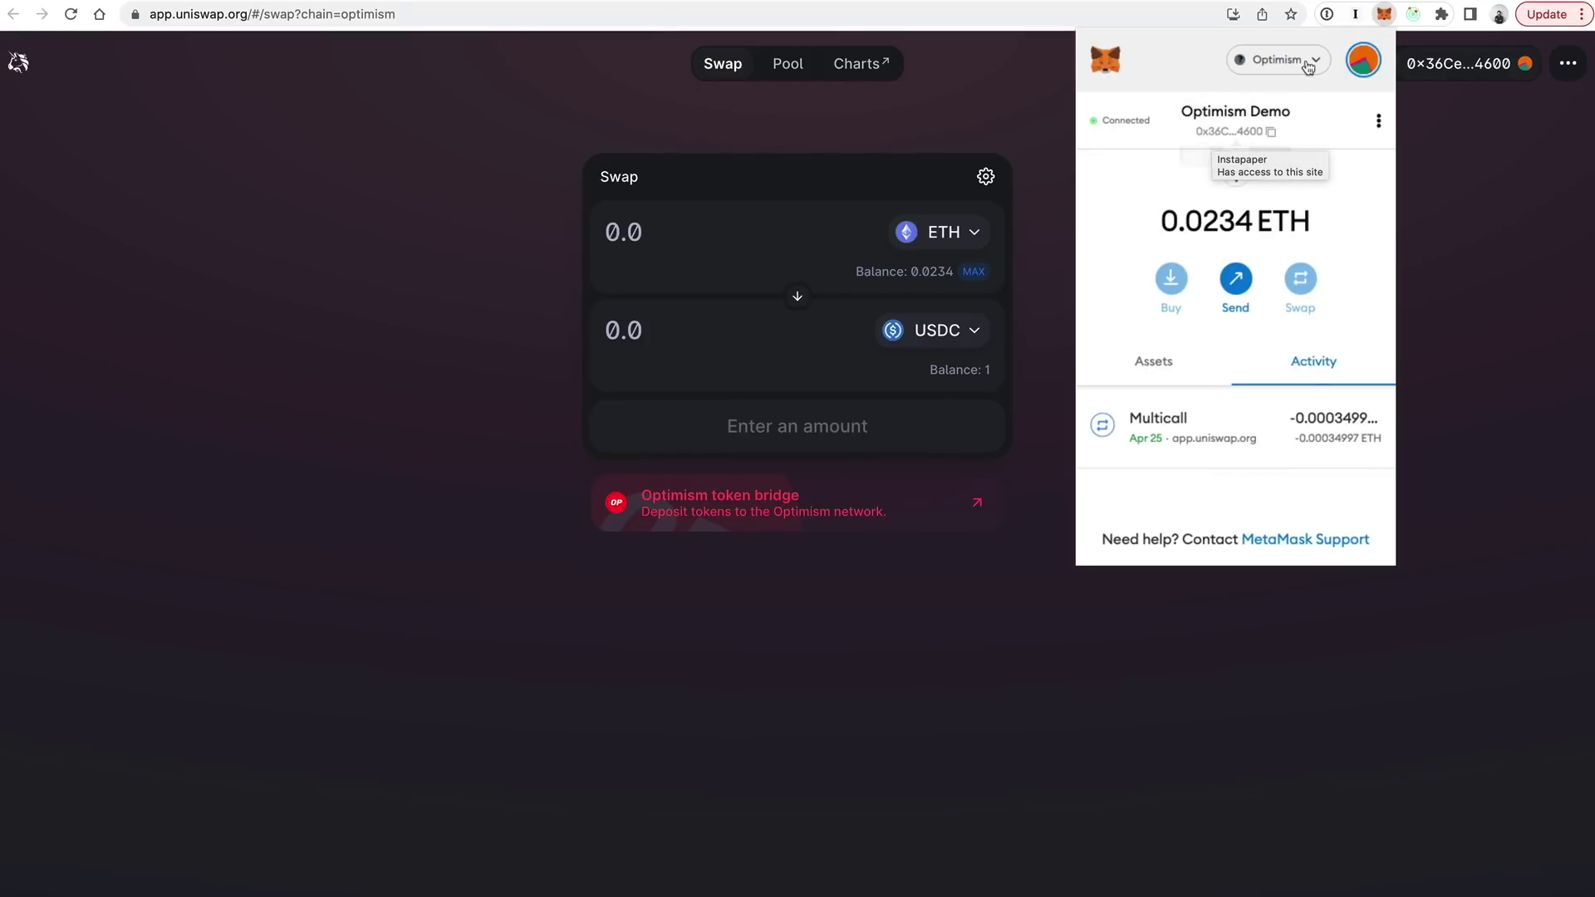
left_click(1029, 91)
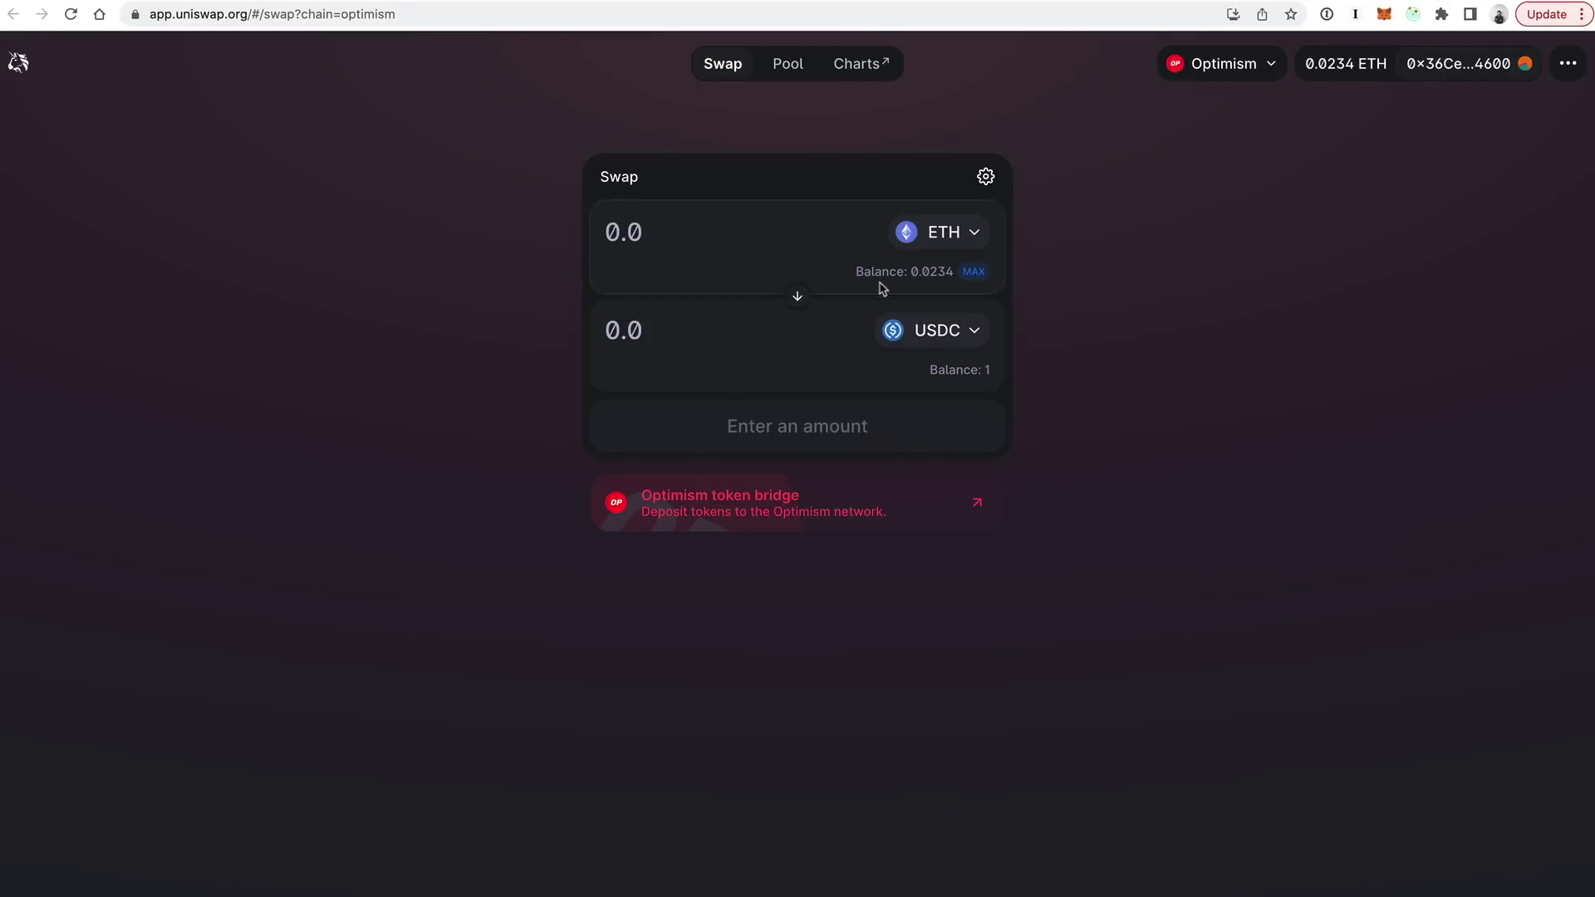
Switch to the Optimism ecosystem page and browse the apps and integrations listed under All apps.
mouse_move(1255, 51)
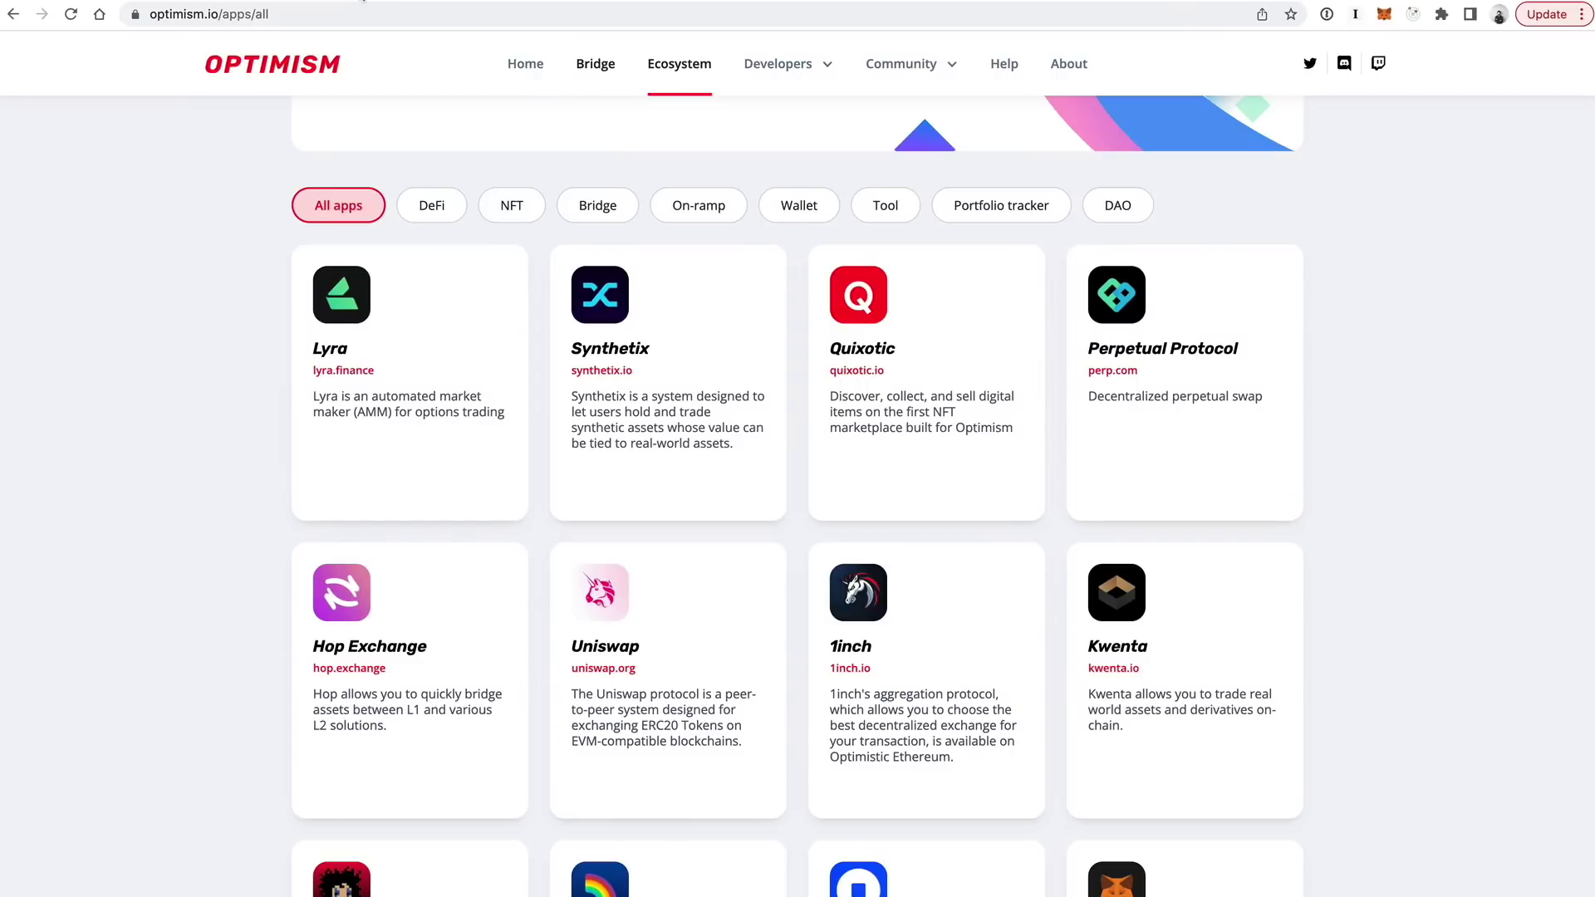
scroll(430, 299, "up", 3)
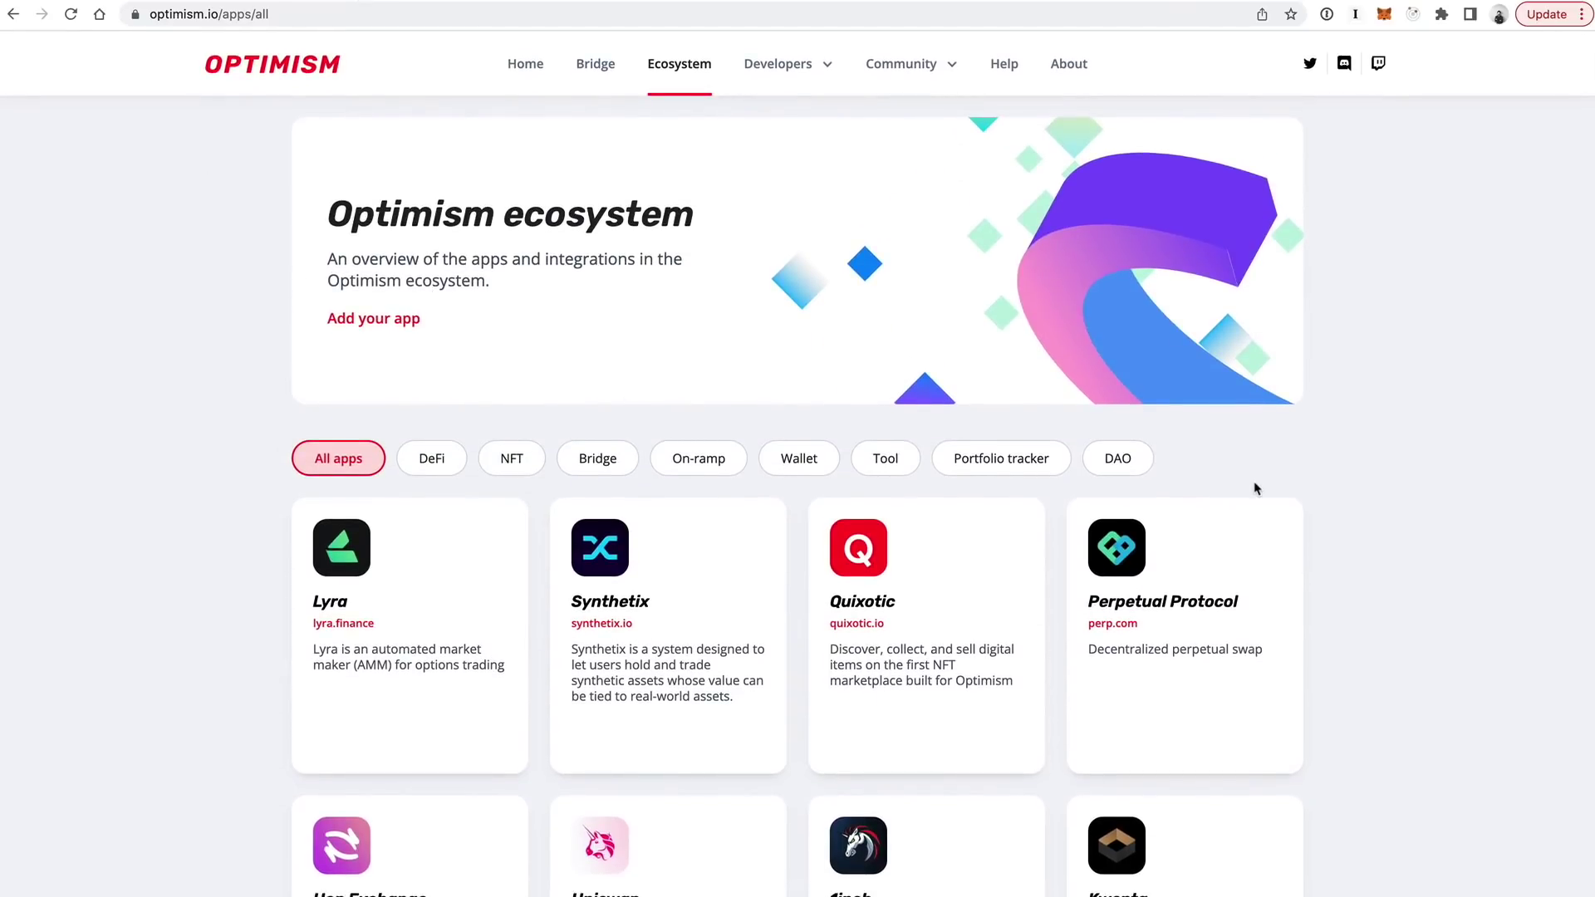
scroll(1256, 488, "down", 2)
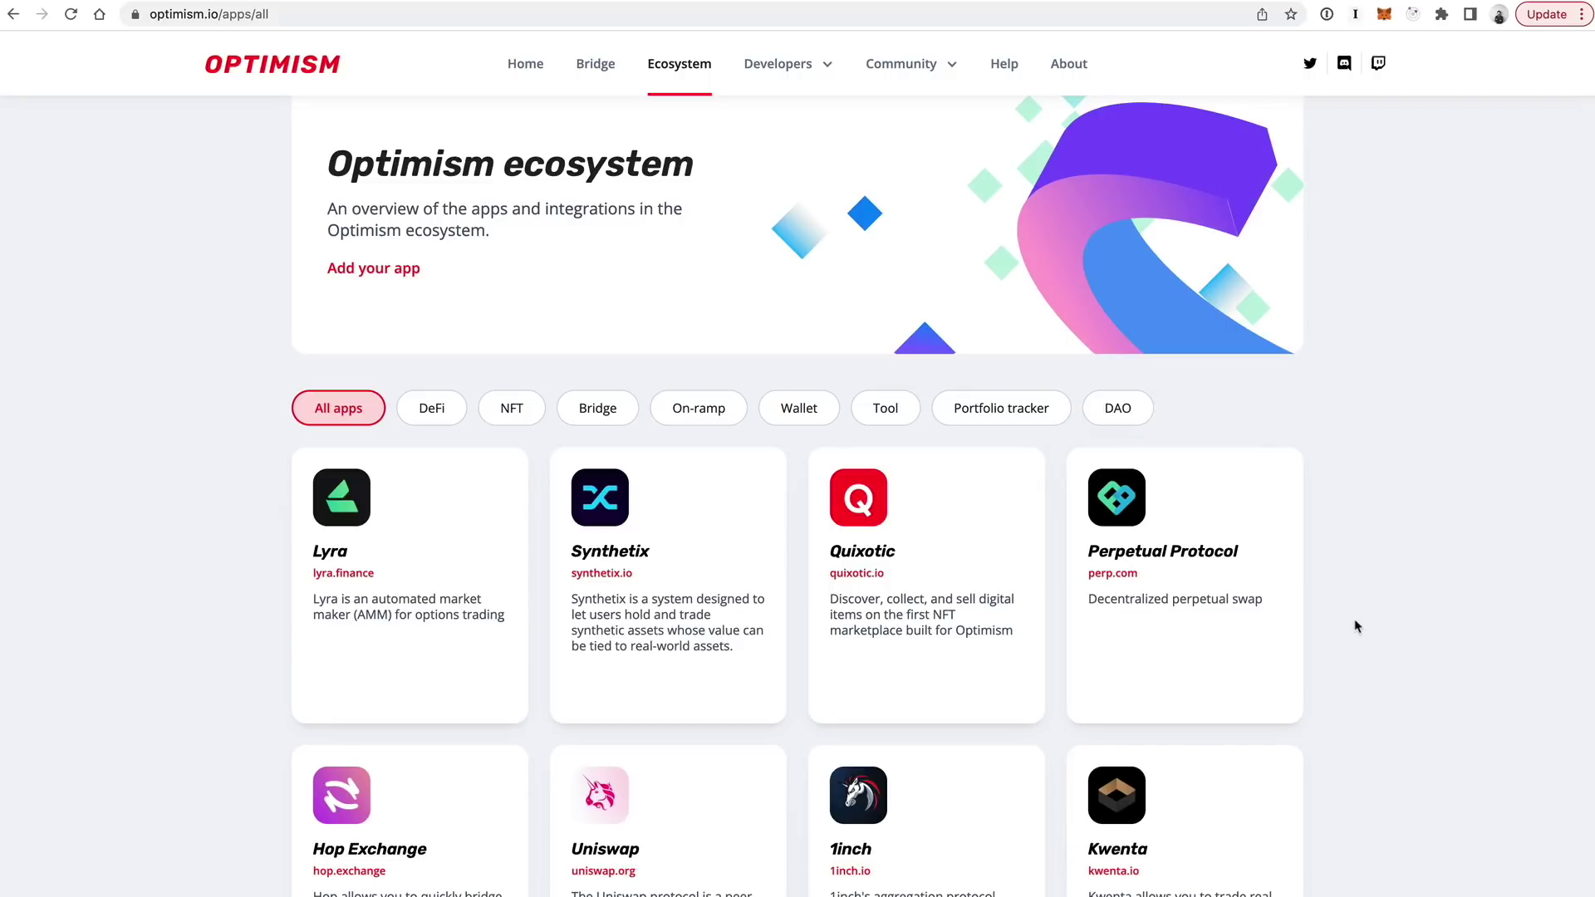
scroll(1354, 632, "down", 3)
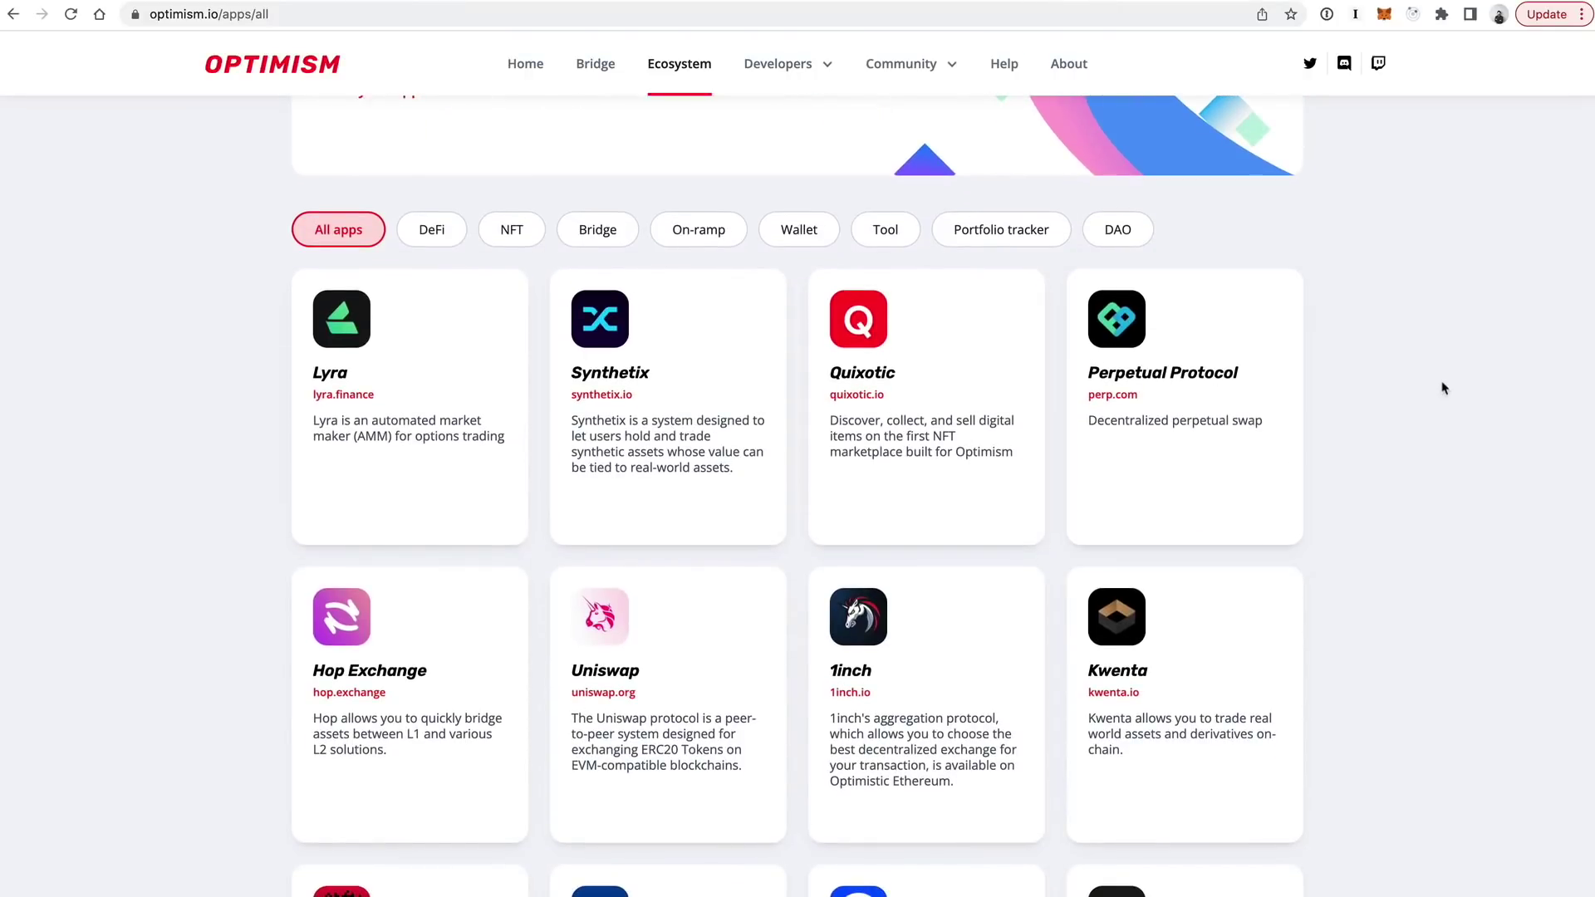
scroll(1371, 380, "down", 1)
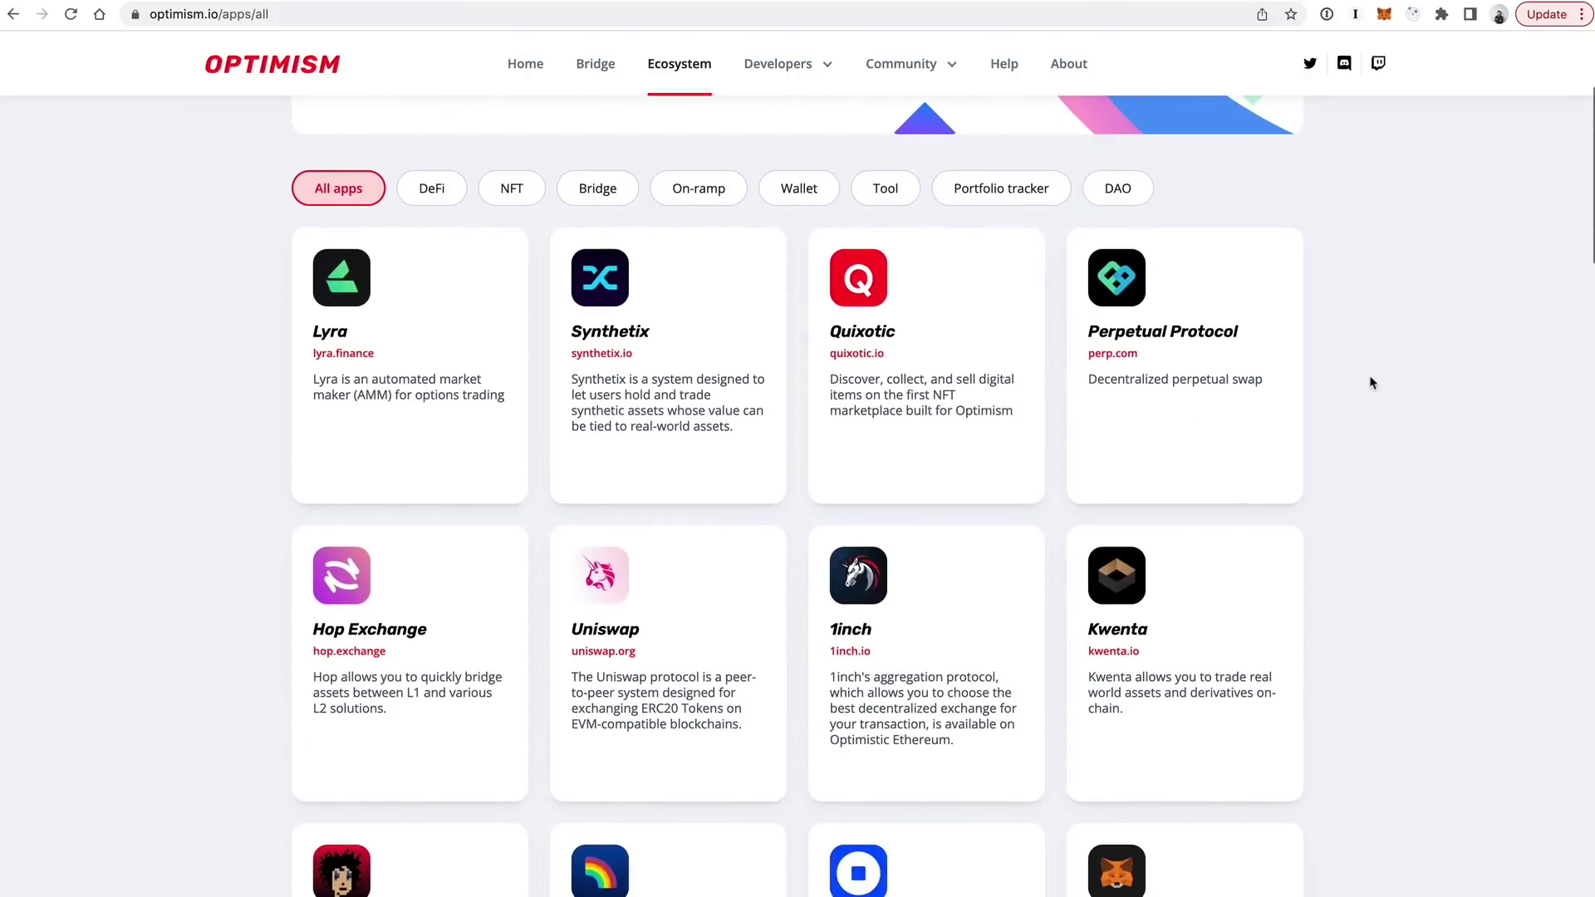
scroll(249, 371, "down", 3)
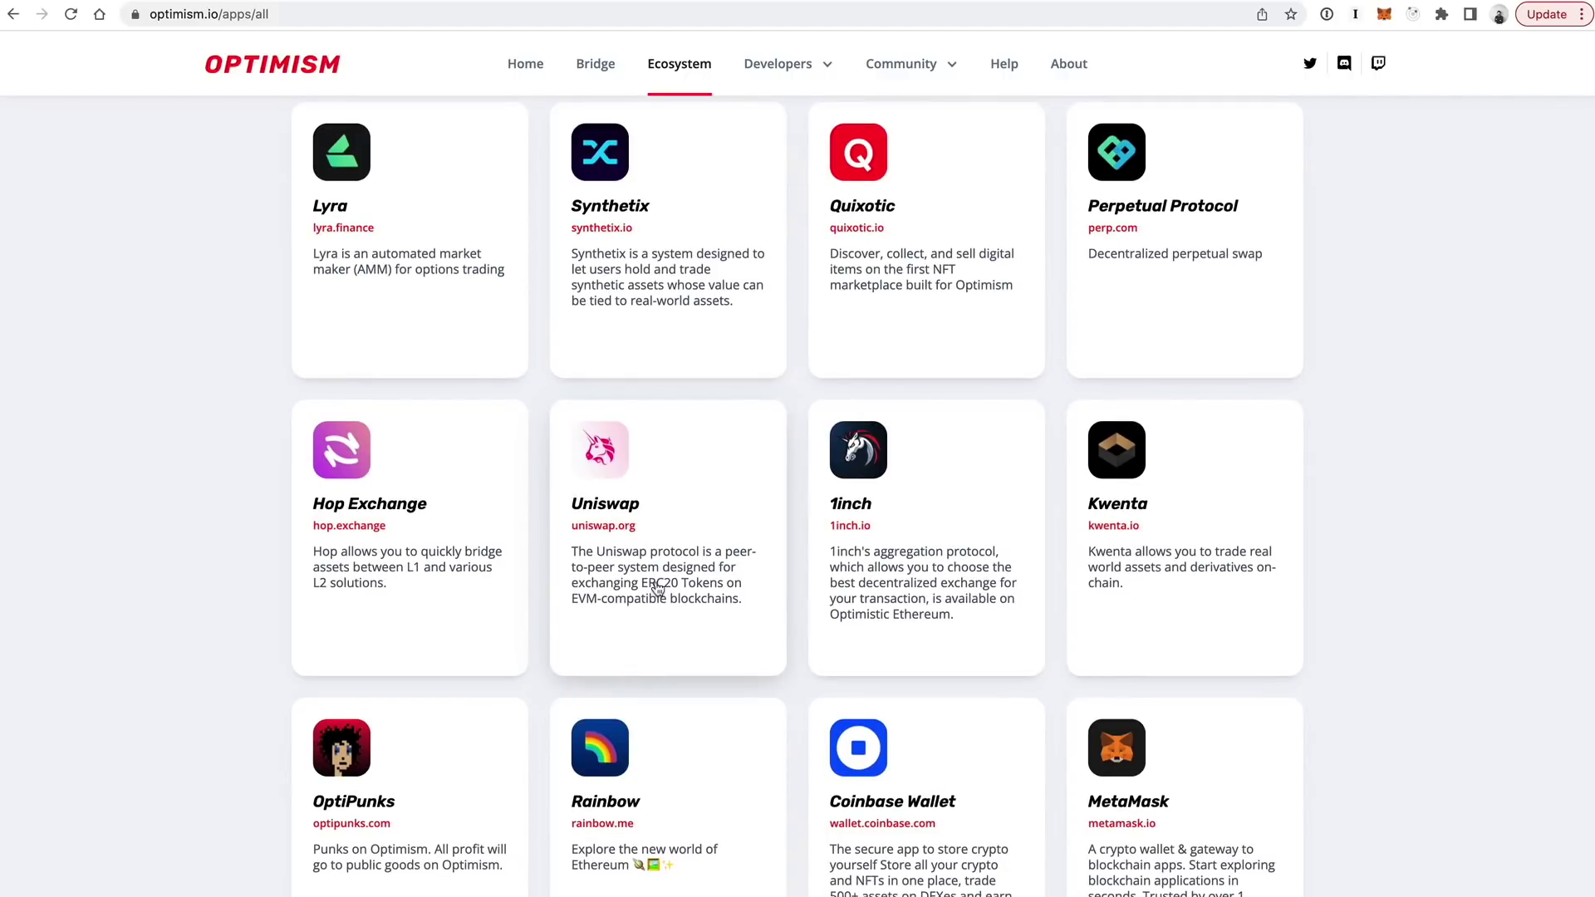
scroll(664, 581, "up", 3)
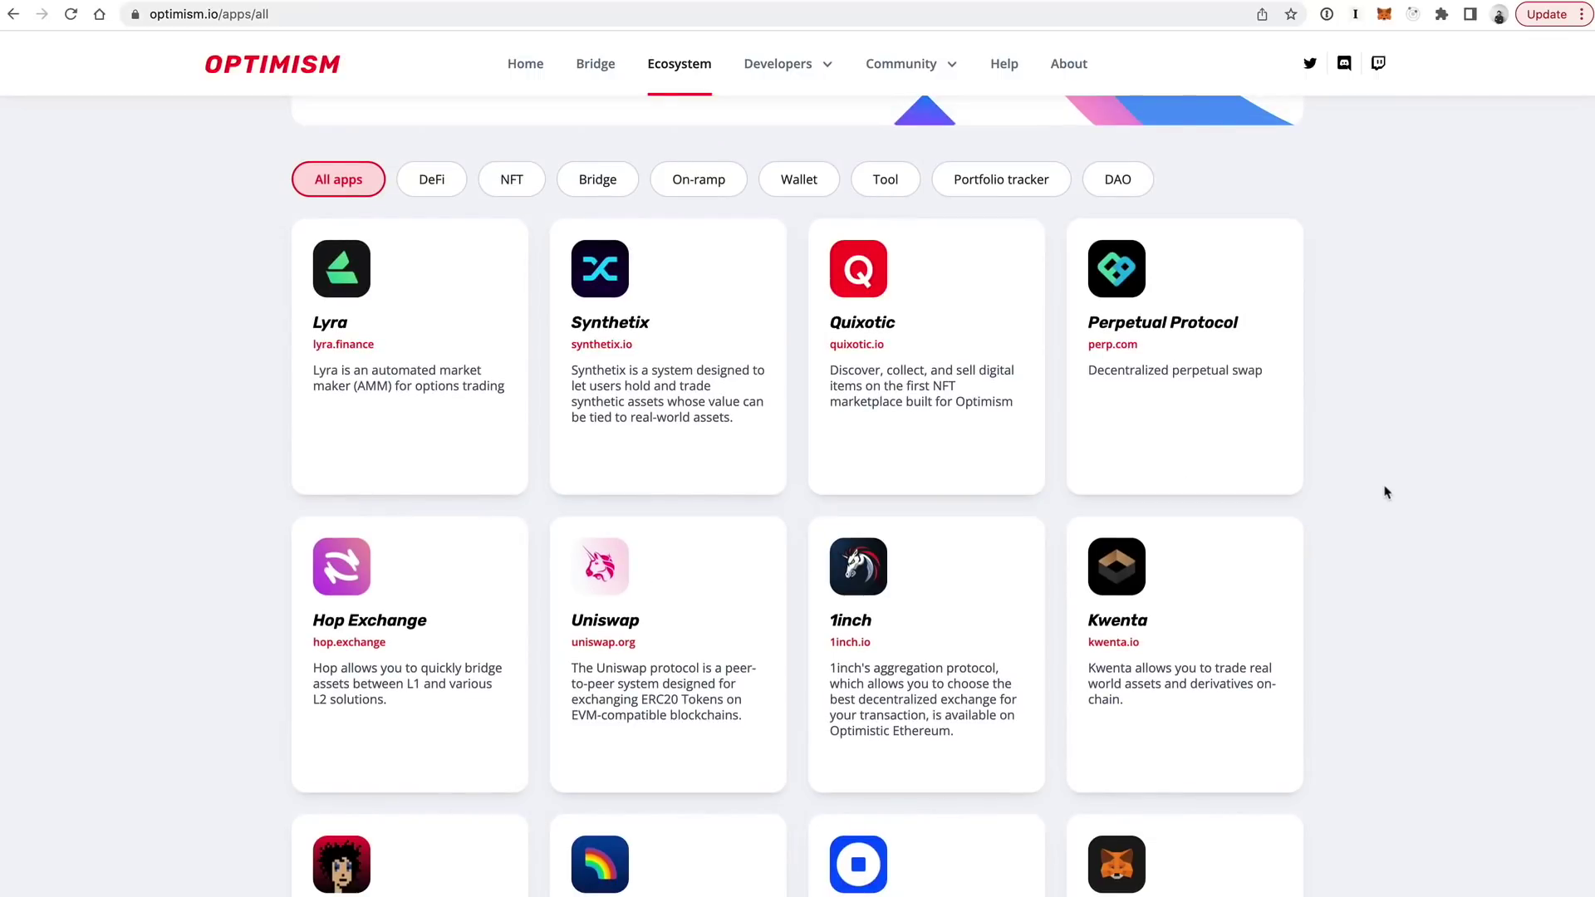
scroll(1284, 491, "down", 1)
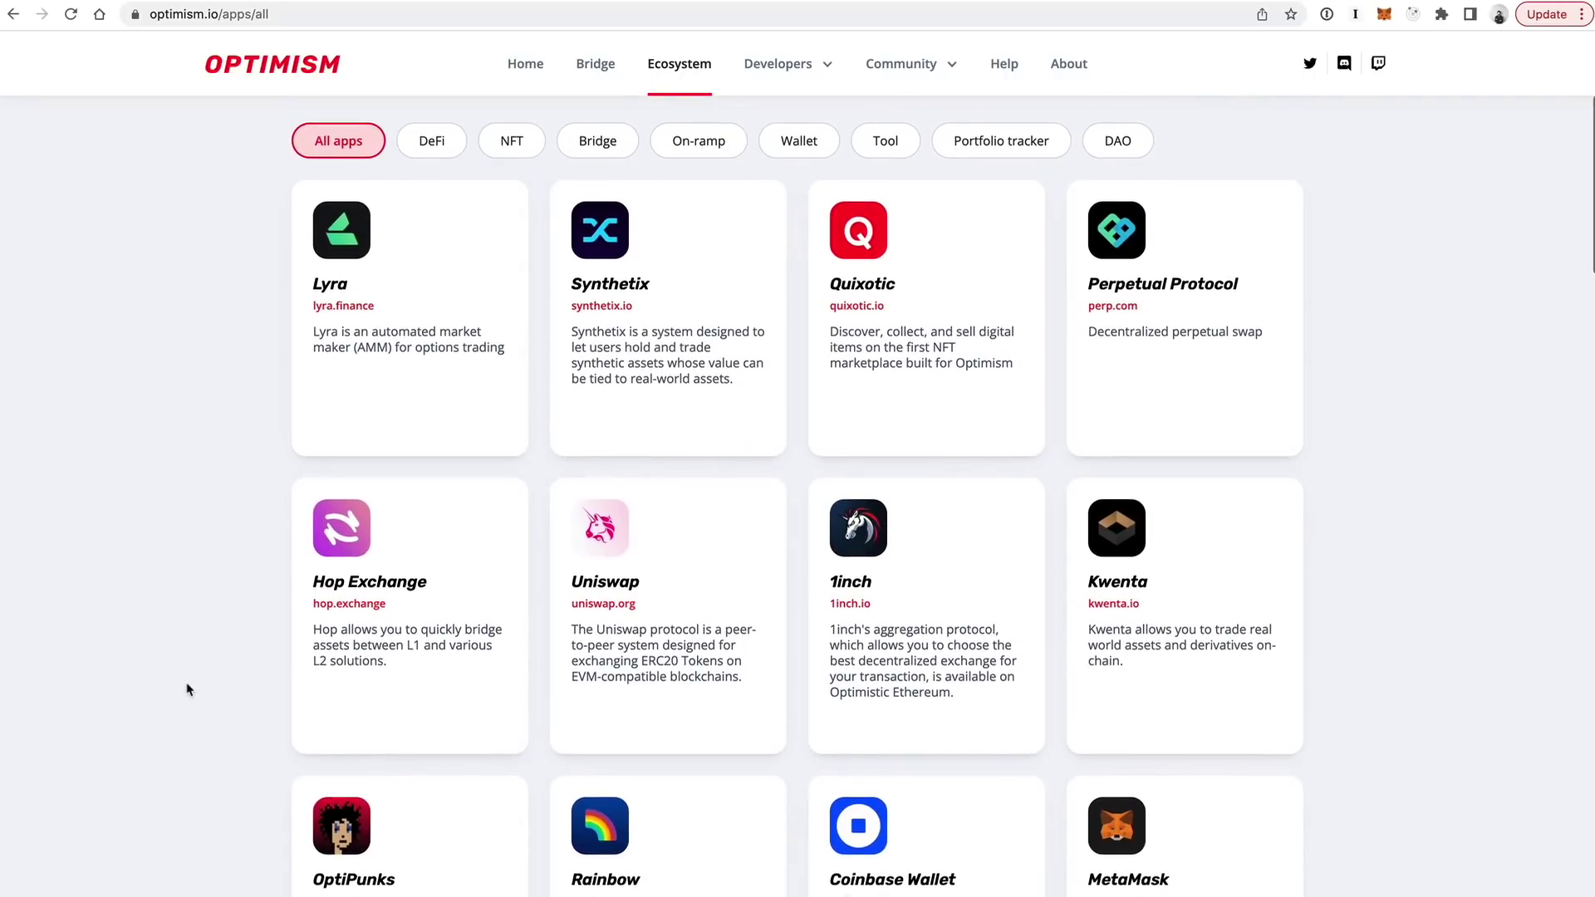
scroll(186, 687, "down", 4)
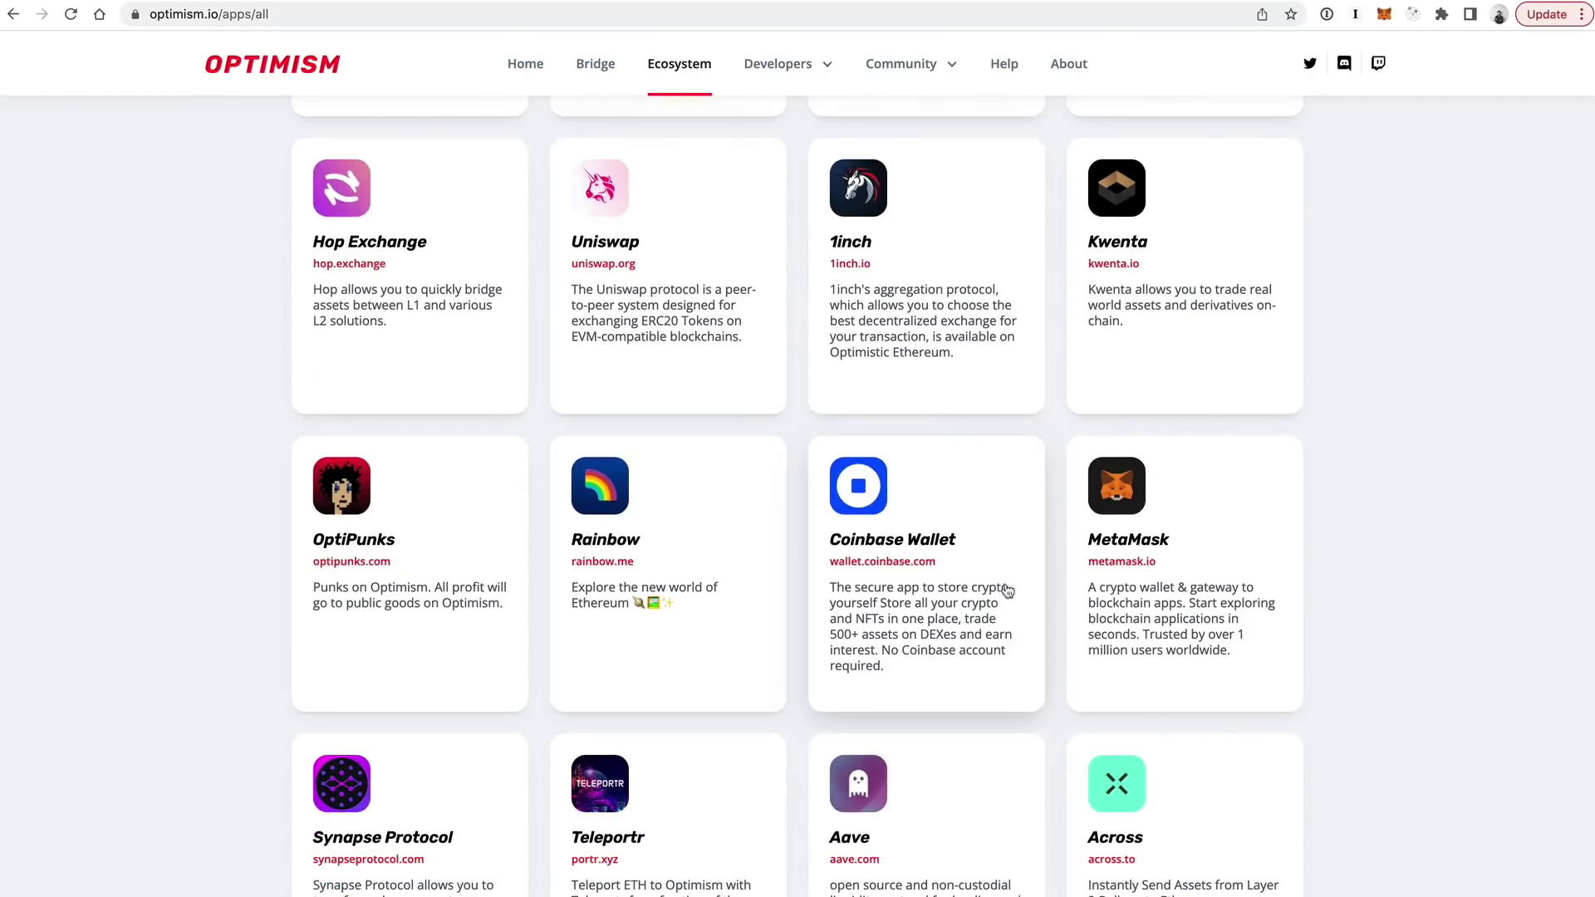
scroll(1125, 595, "down", 3)
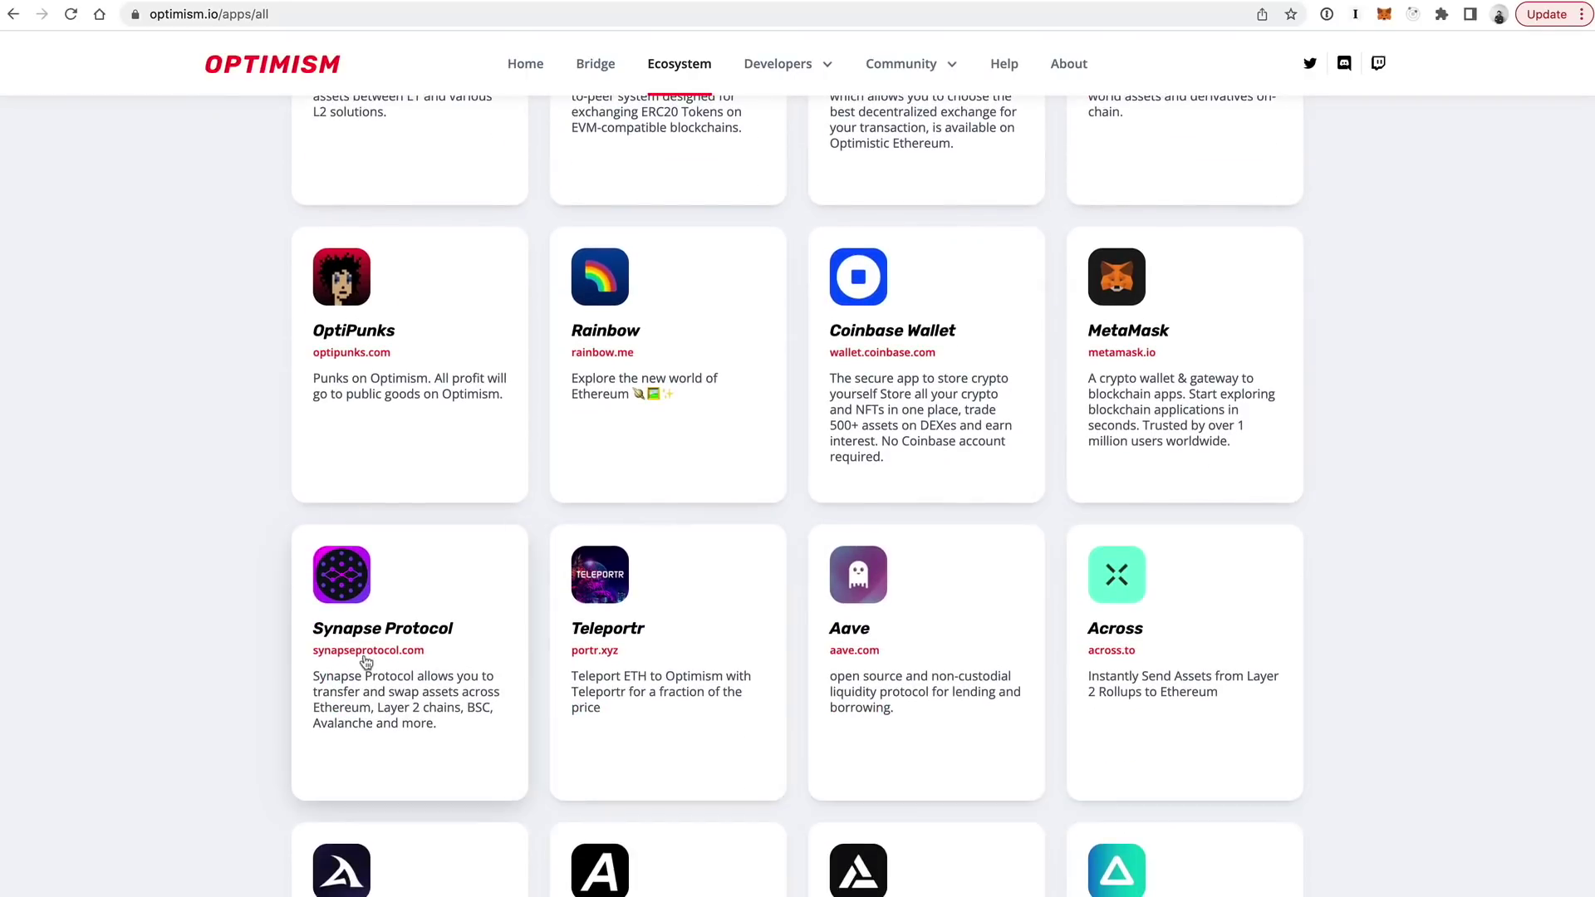
scroll(429, 664, "down", 4)
scroll(722, 623, "down", 5)
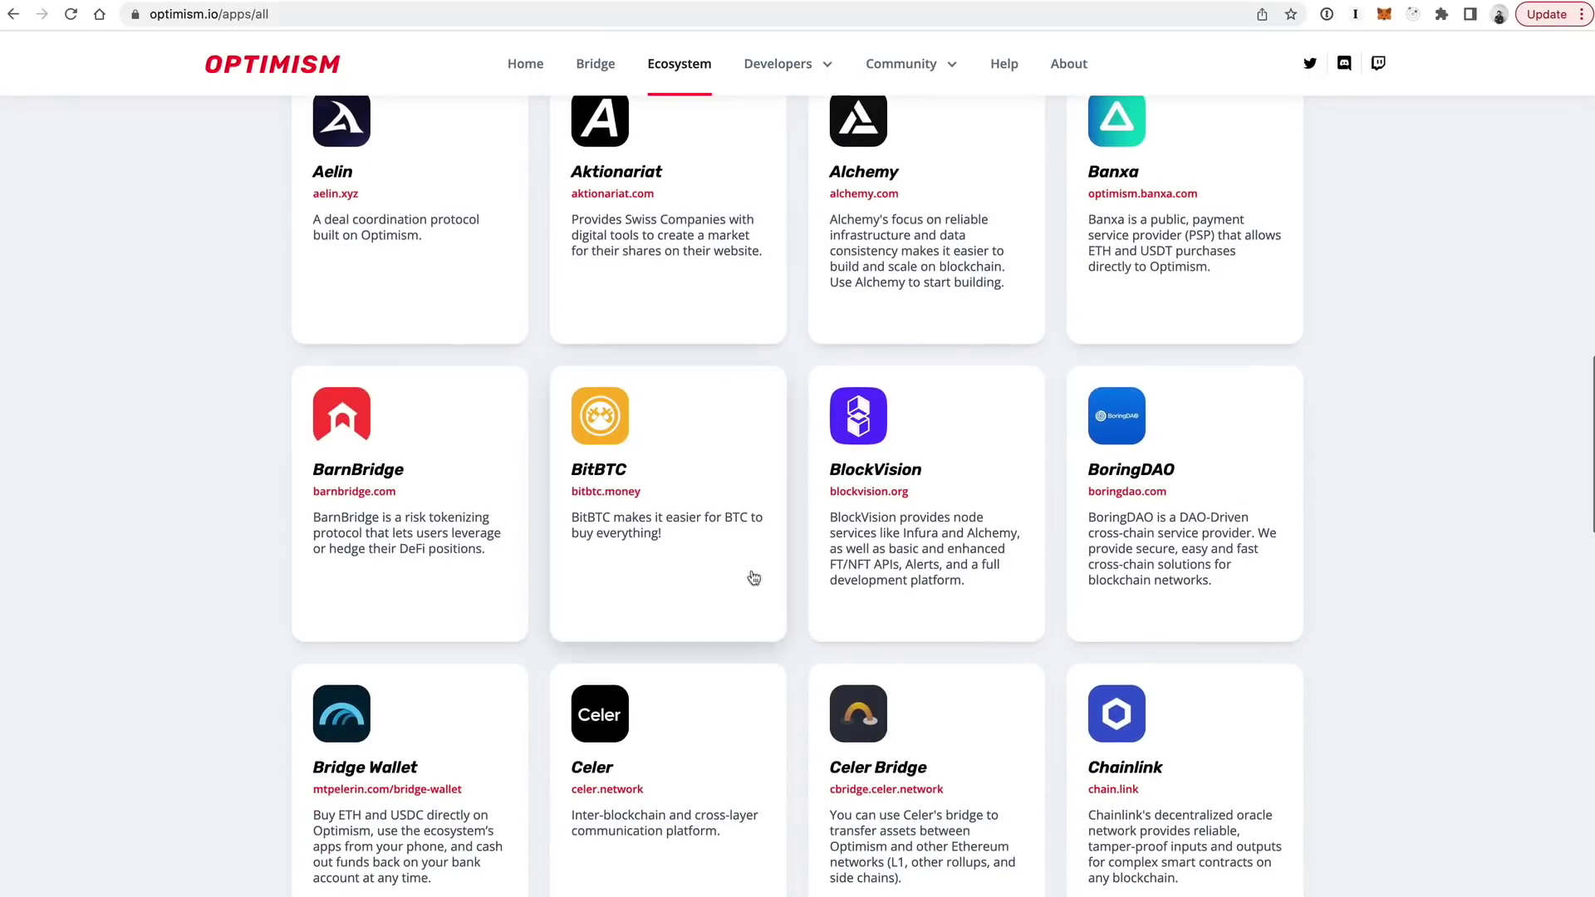
scroll(966, 694, "down", 5)
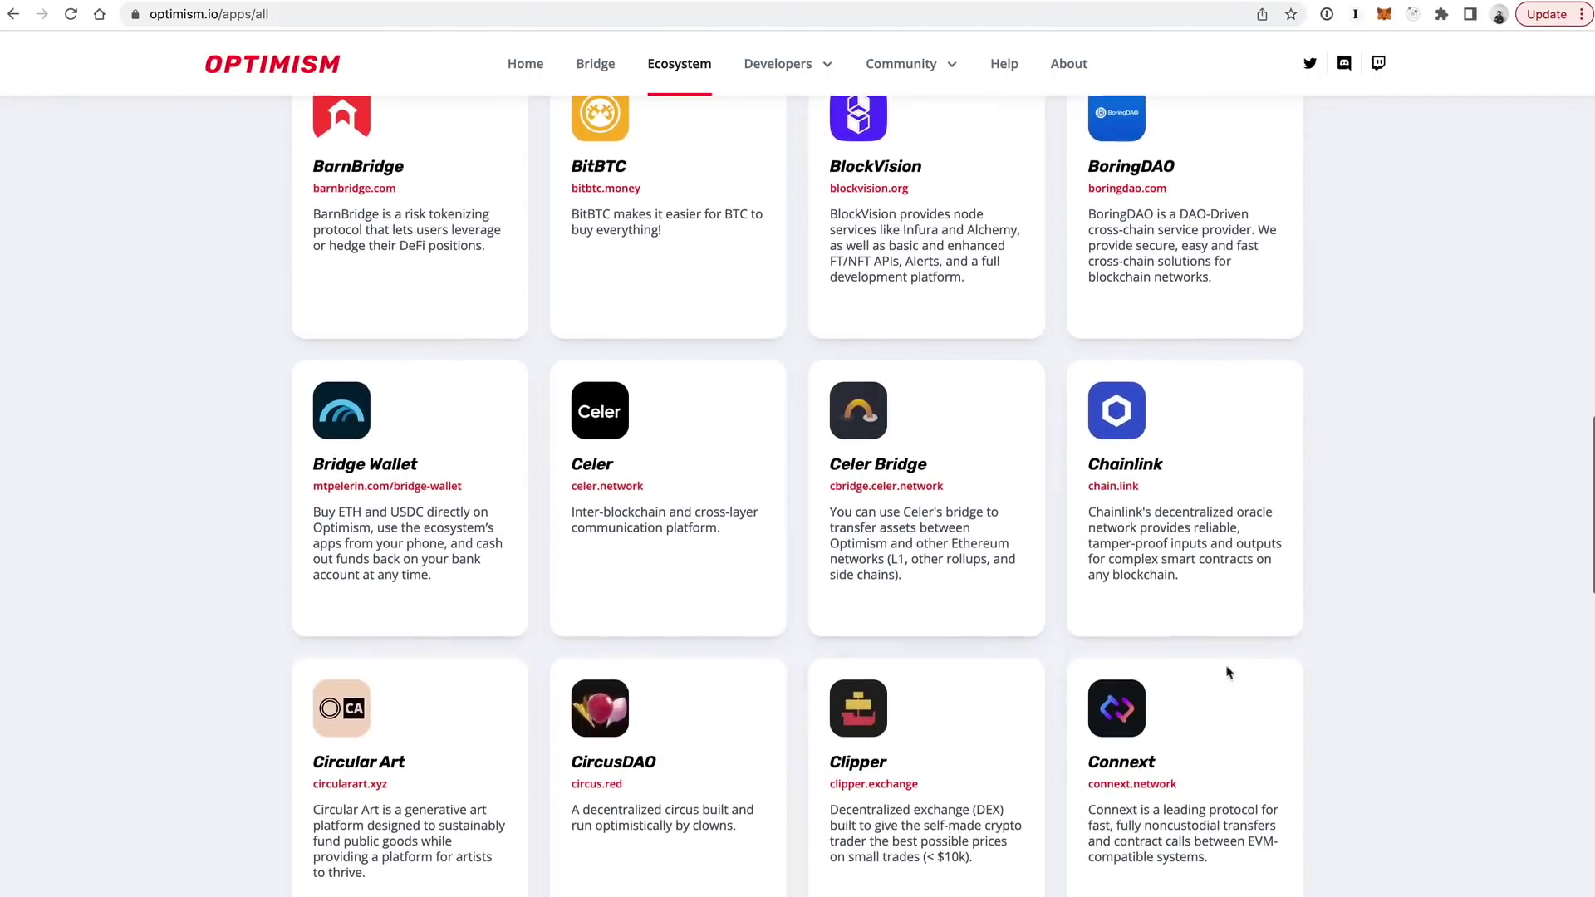
scroll(1285, 694, "down", 3)
scroll(738, 570, "down", 10)
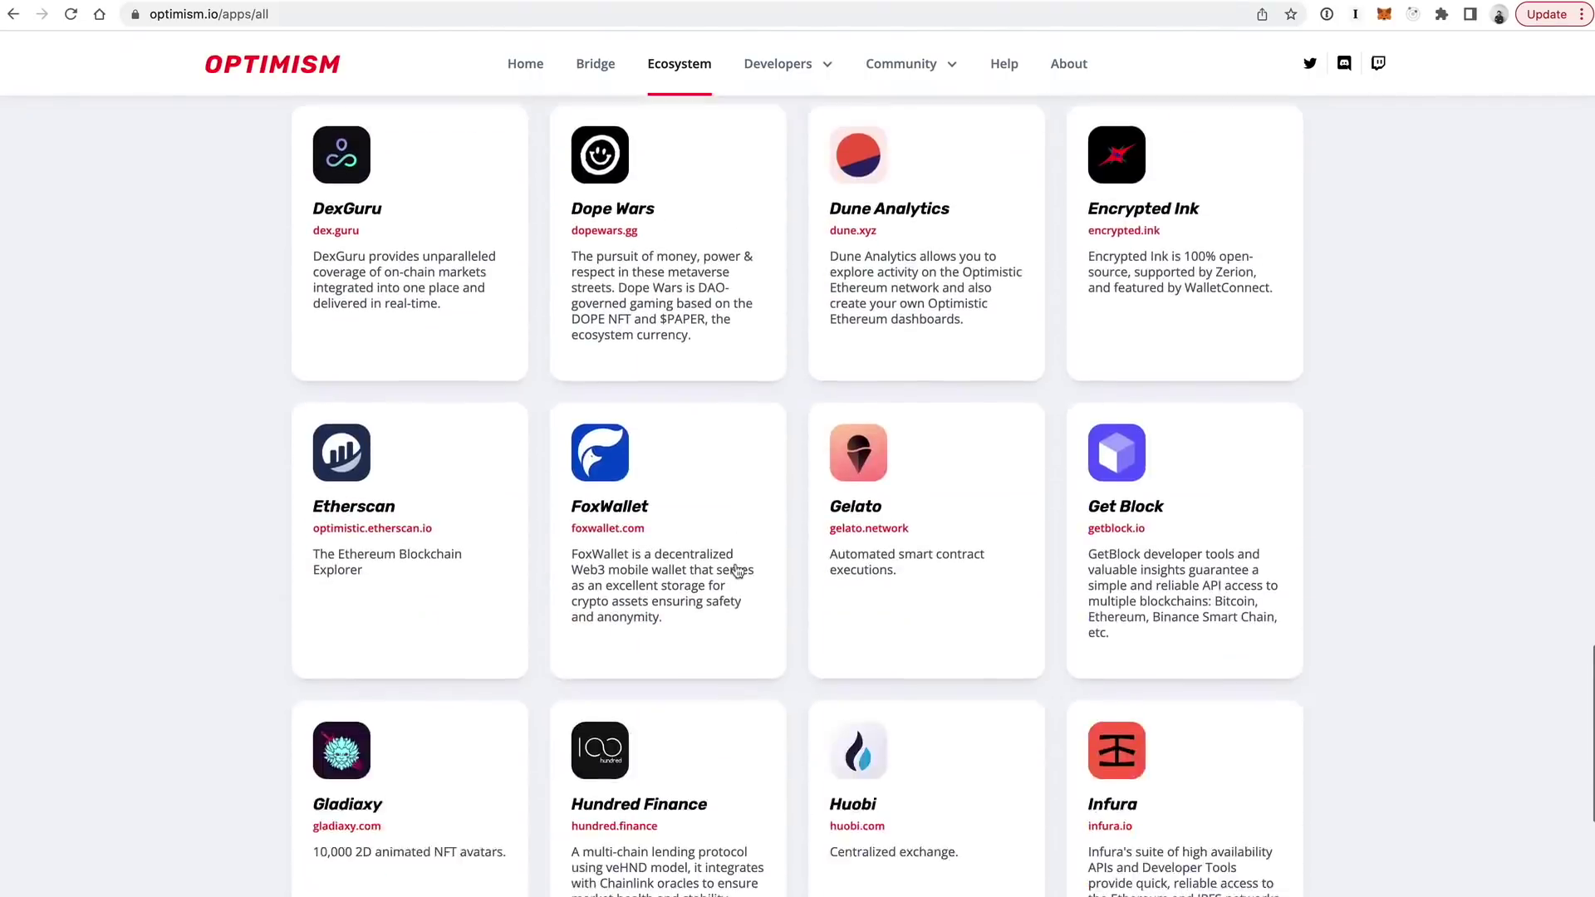
scroll(738, 571, "up", 20)
scroll(738, 571, "down", 6)
scroll(737, 571, "down", 8)
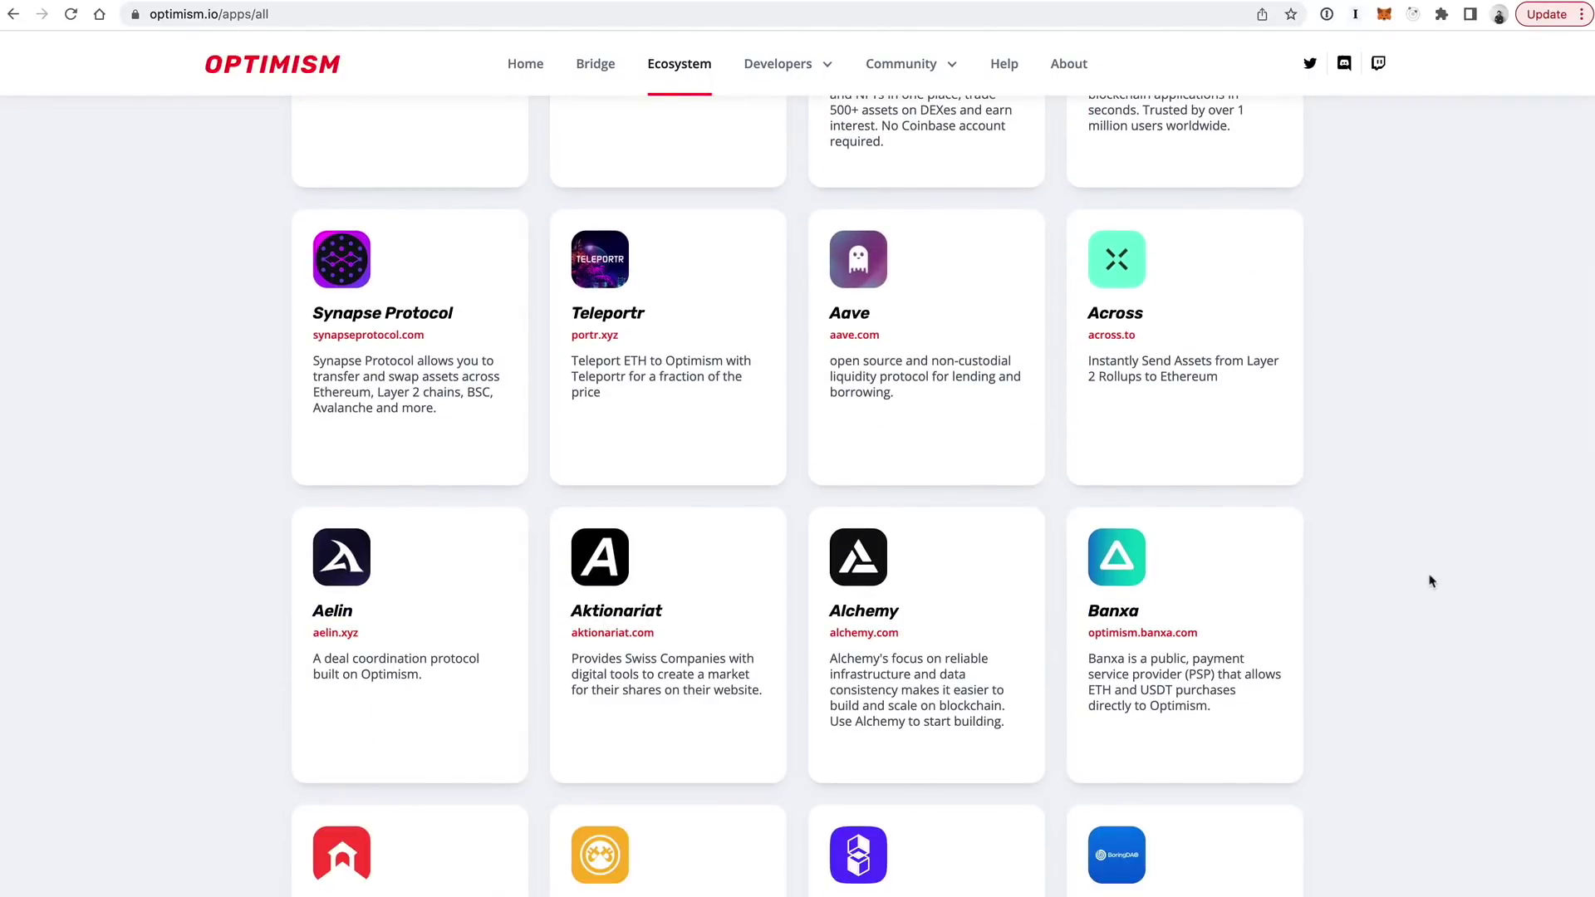
scroll(1431, 577, "down", 12)
scroll(1431, 580, "down", 20)
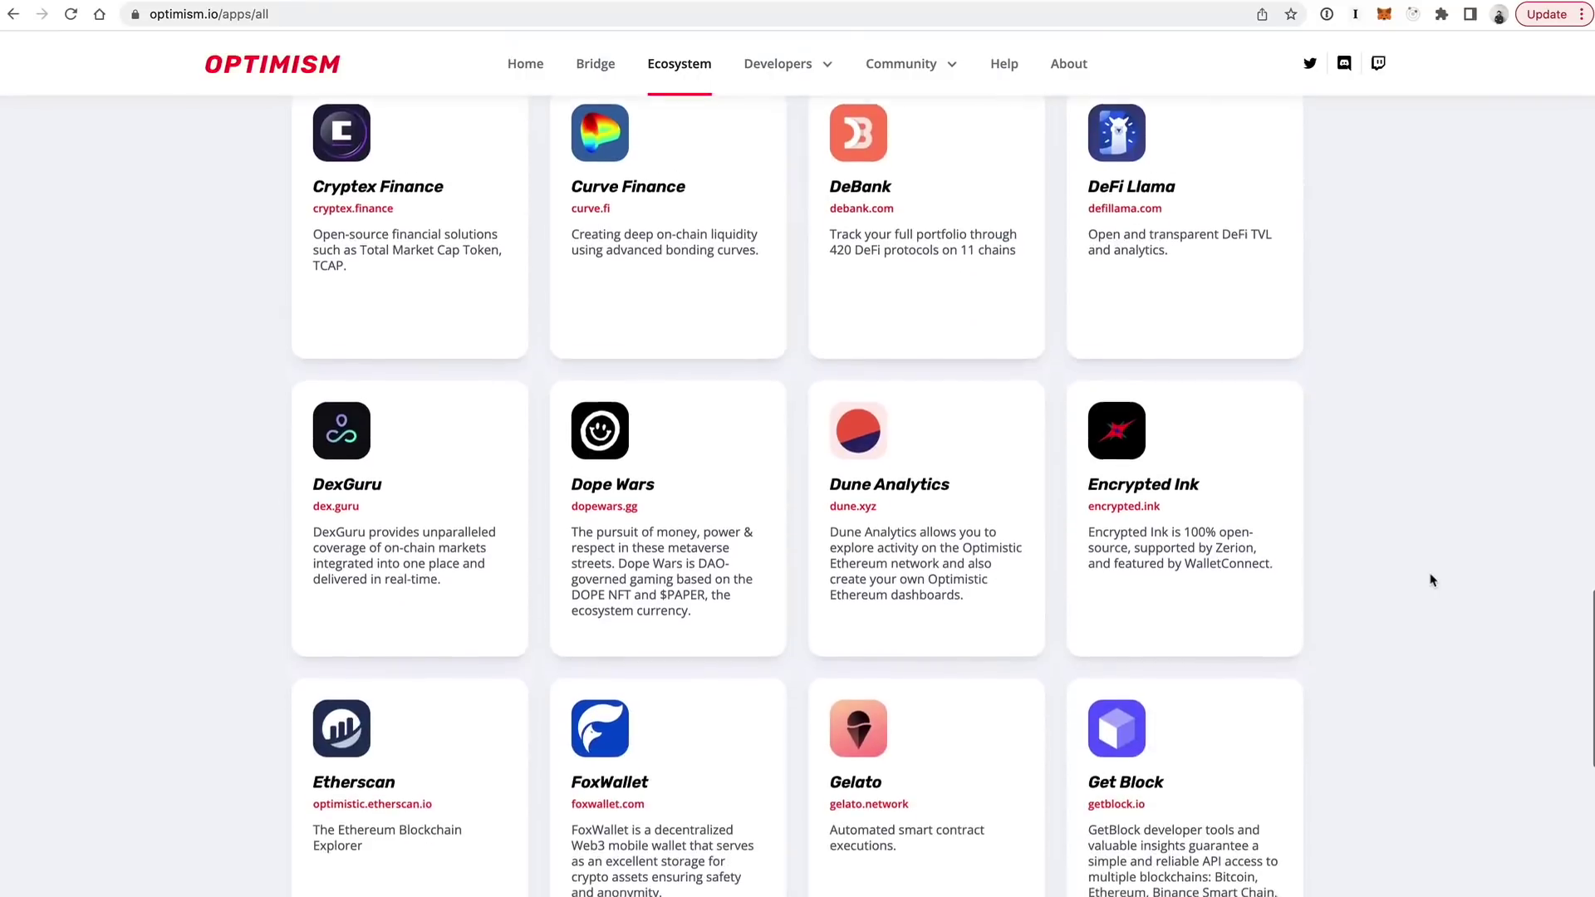
scroll(1431, 580, "up", 20)
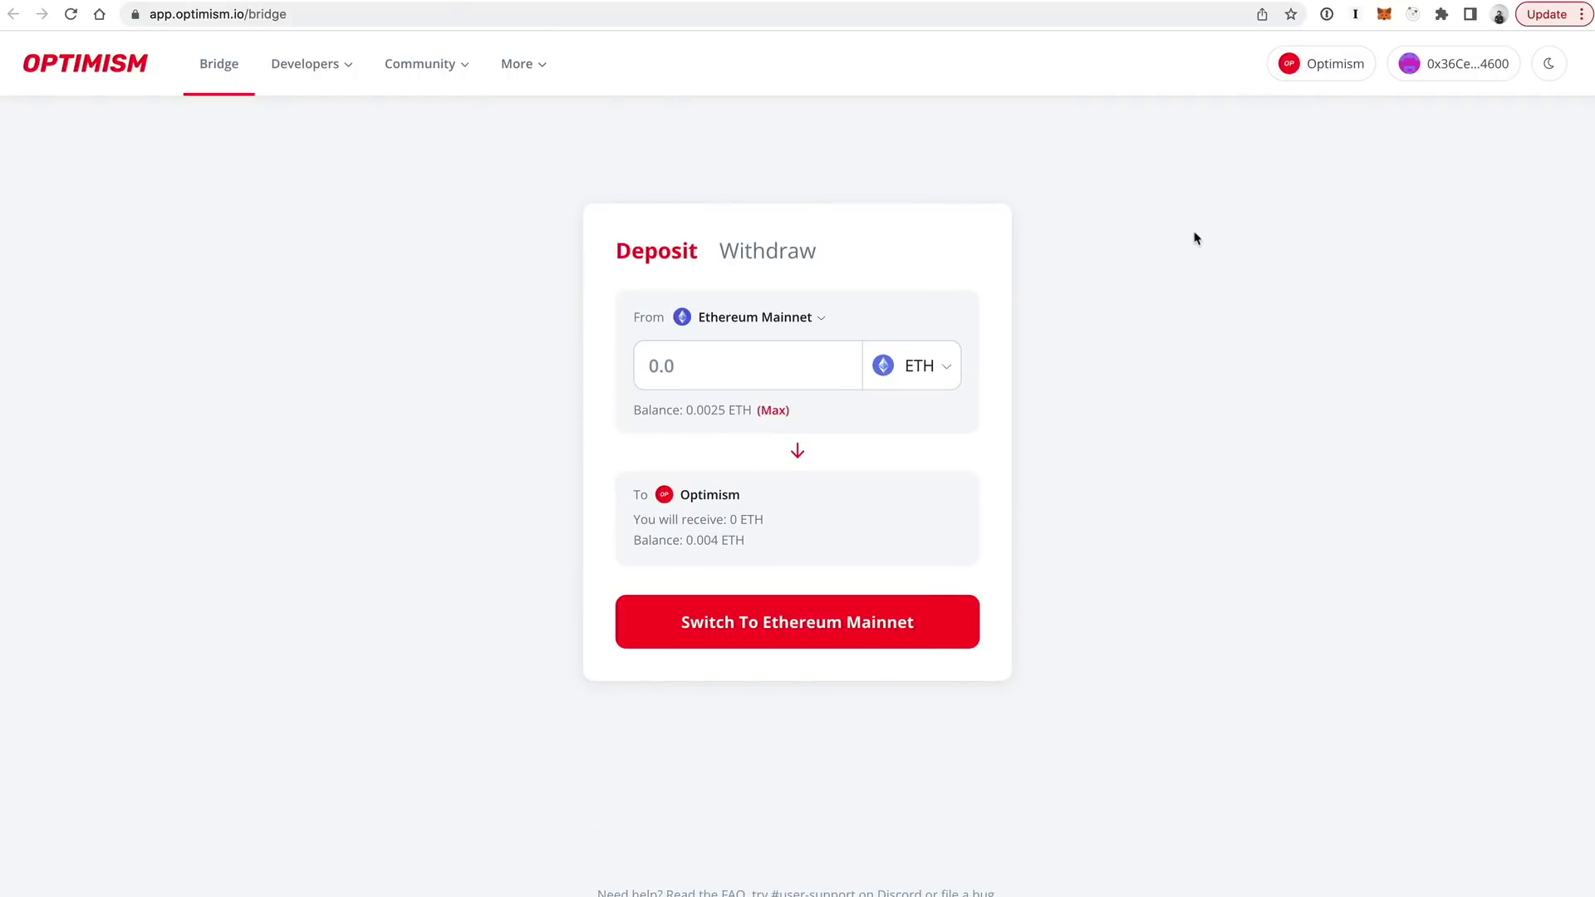
Switch the Optimism bridge to withdrawing and choose the official bridge to Ethereum Mainnet.
left_click(760, 259)
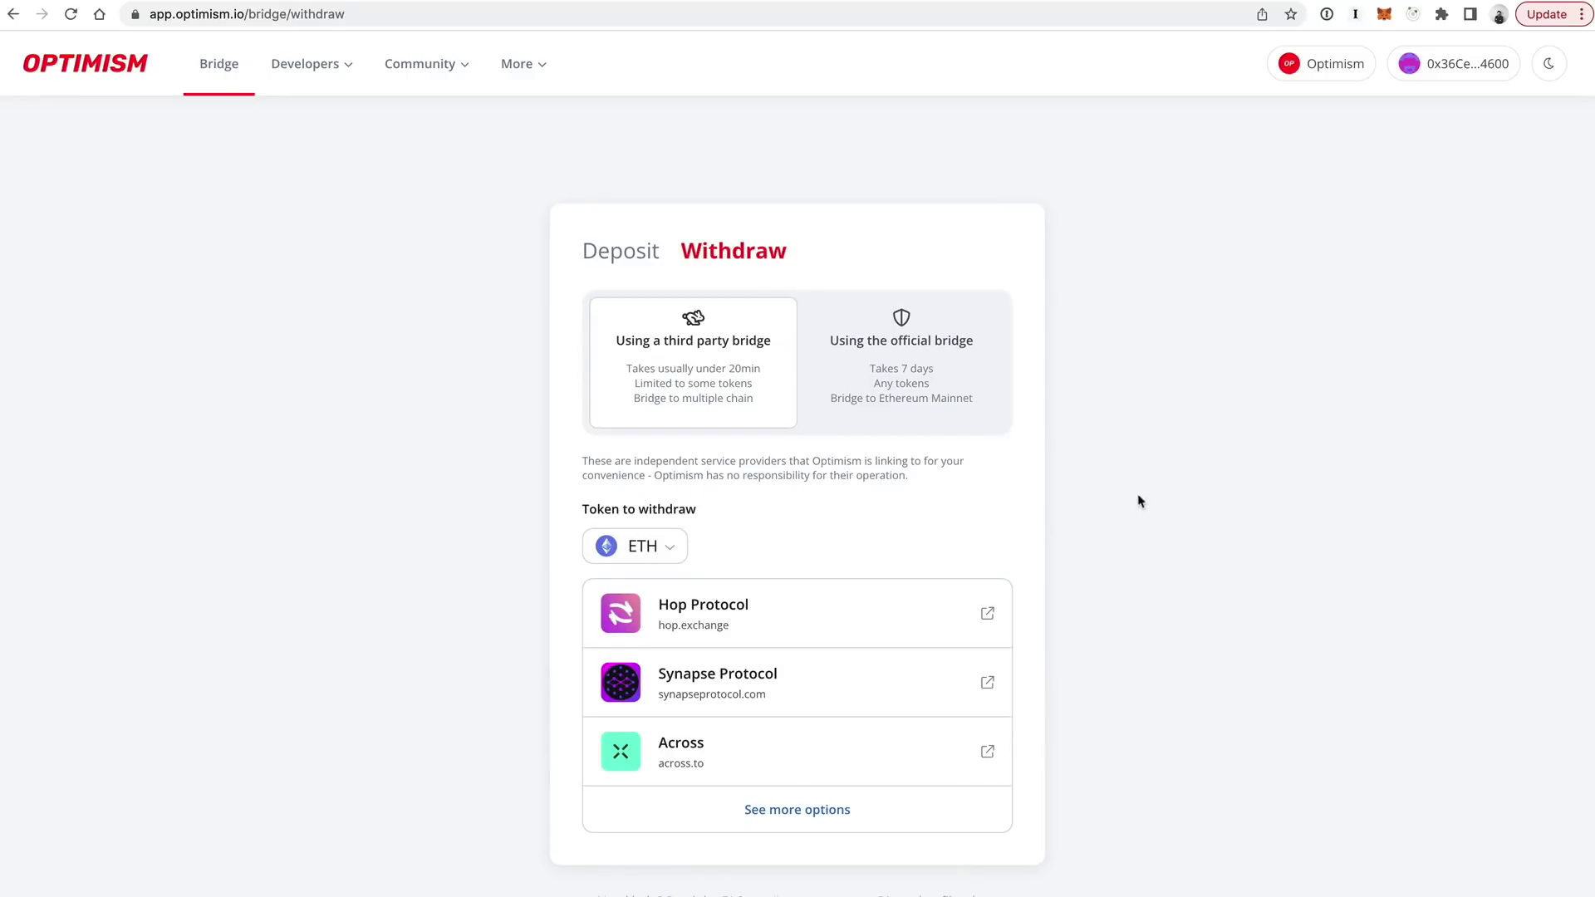
left_click(901, 427)
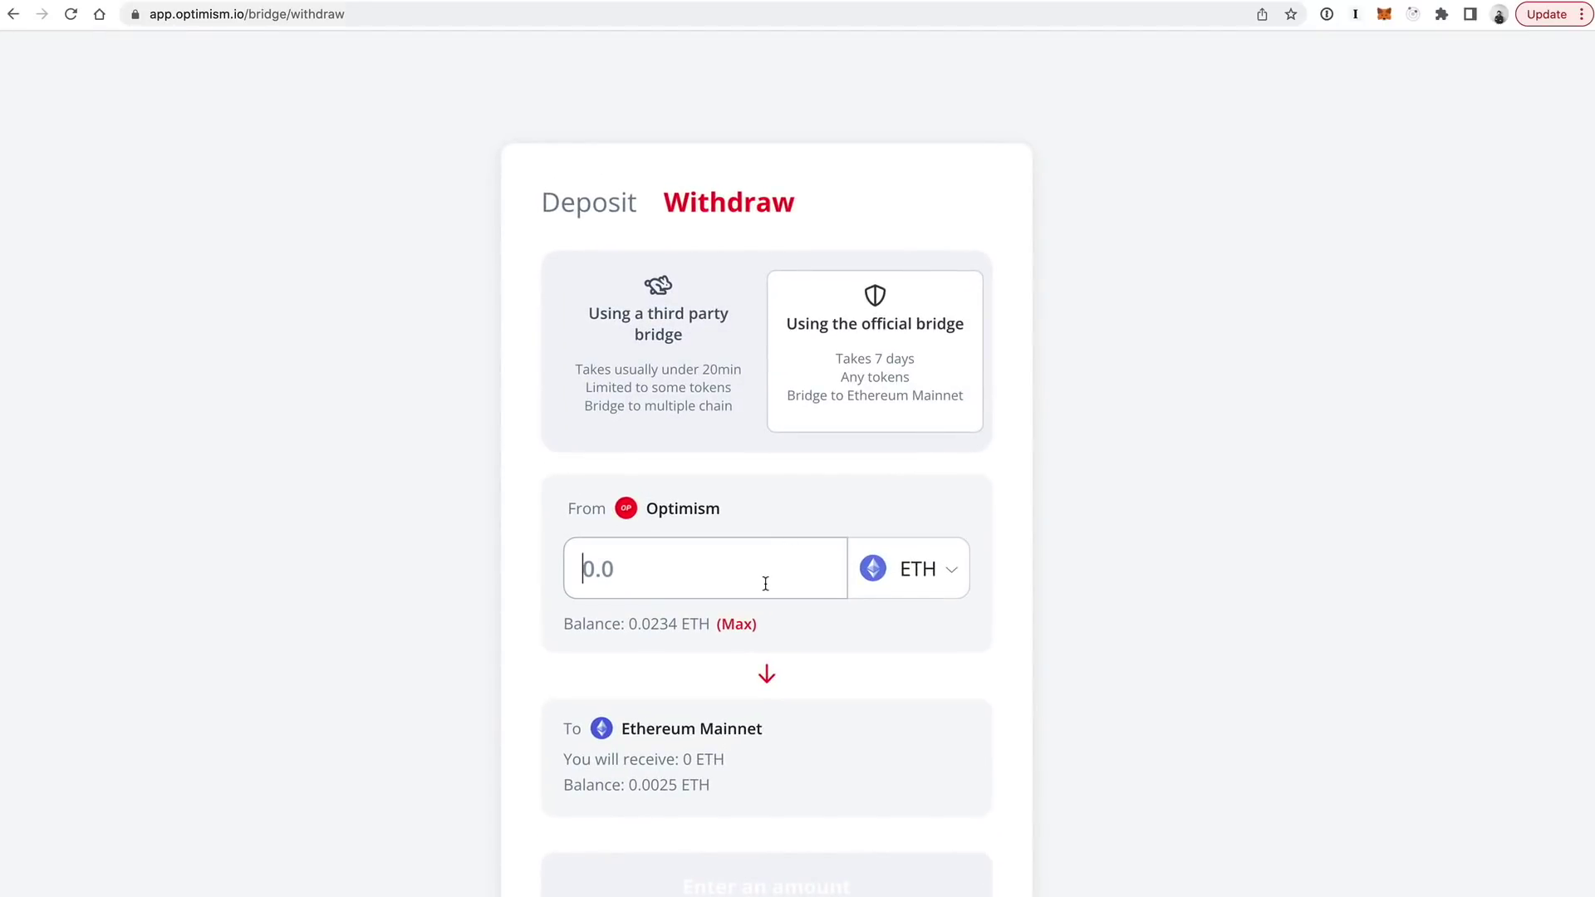
scroll(772, 598, "down", 2)
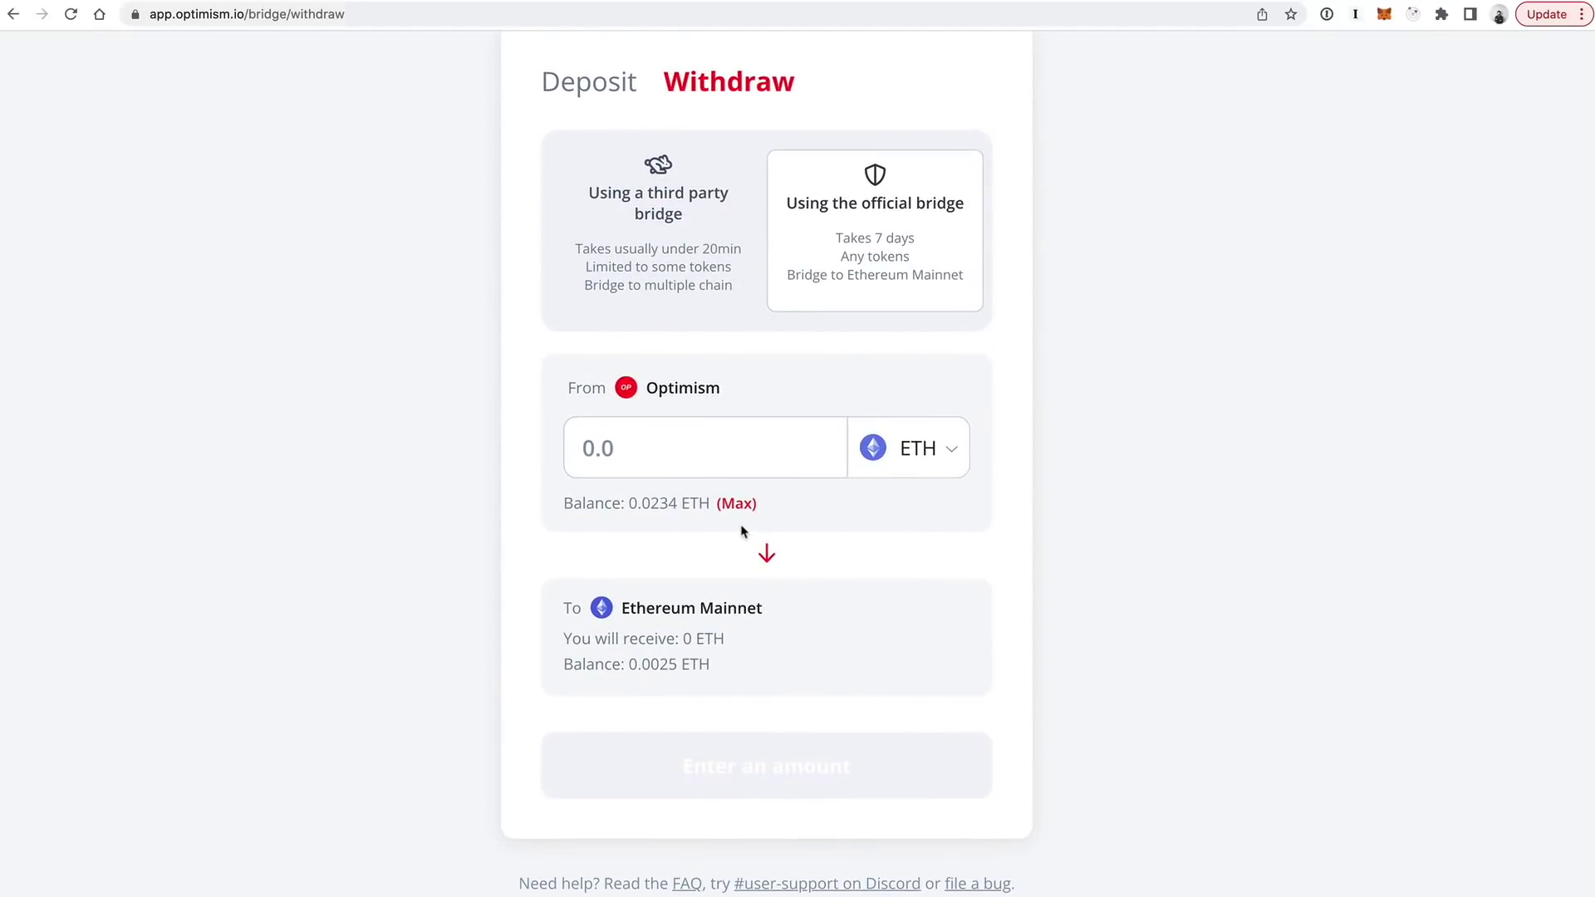
Set the withdrawal amount from Optimism to 0.015 ETH and review the gas fees and transfer time.
left_click(697, 471)
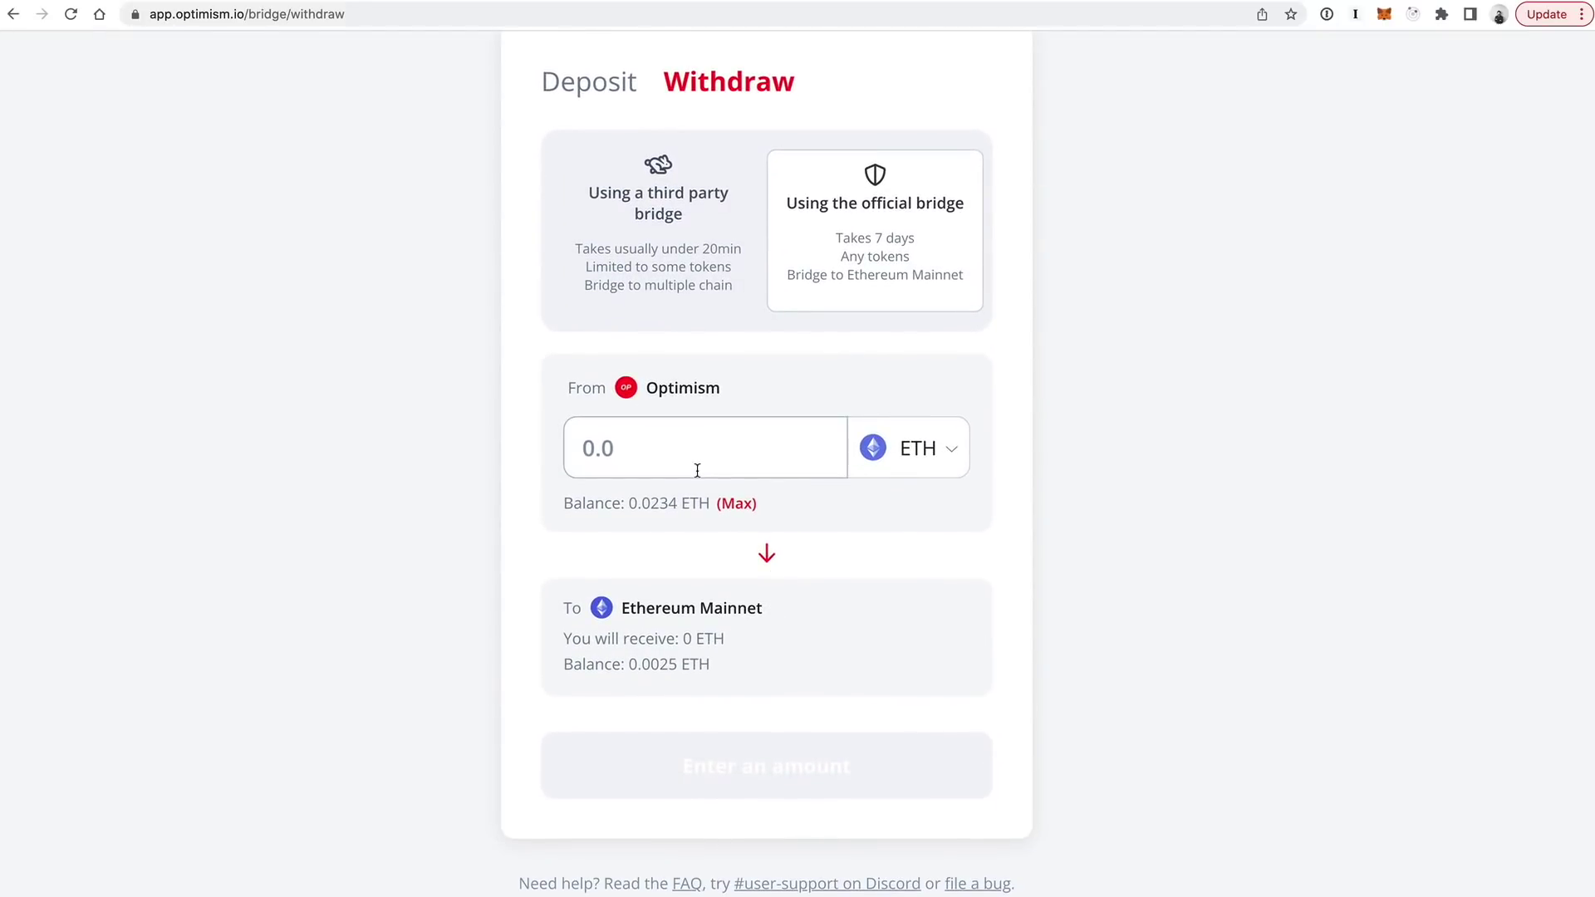
type("0")
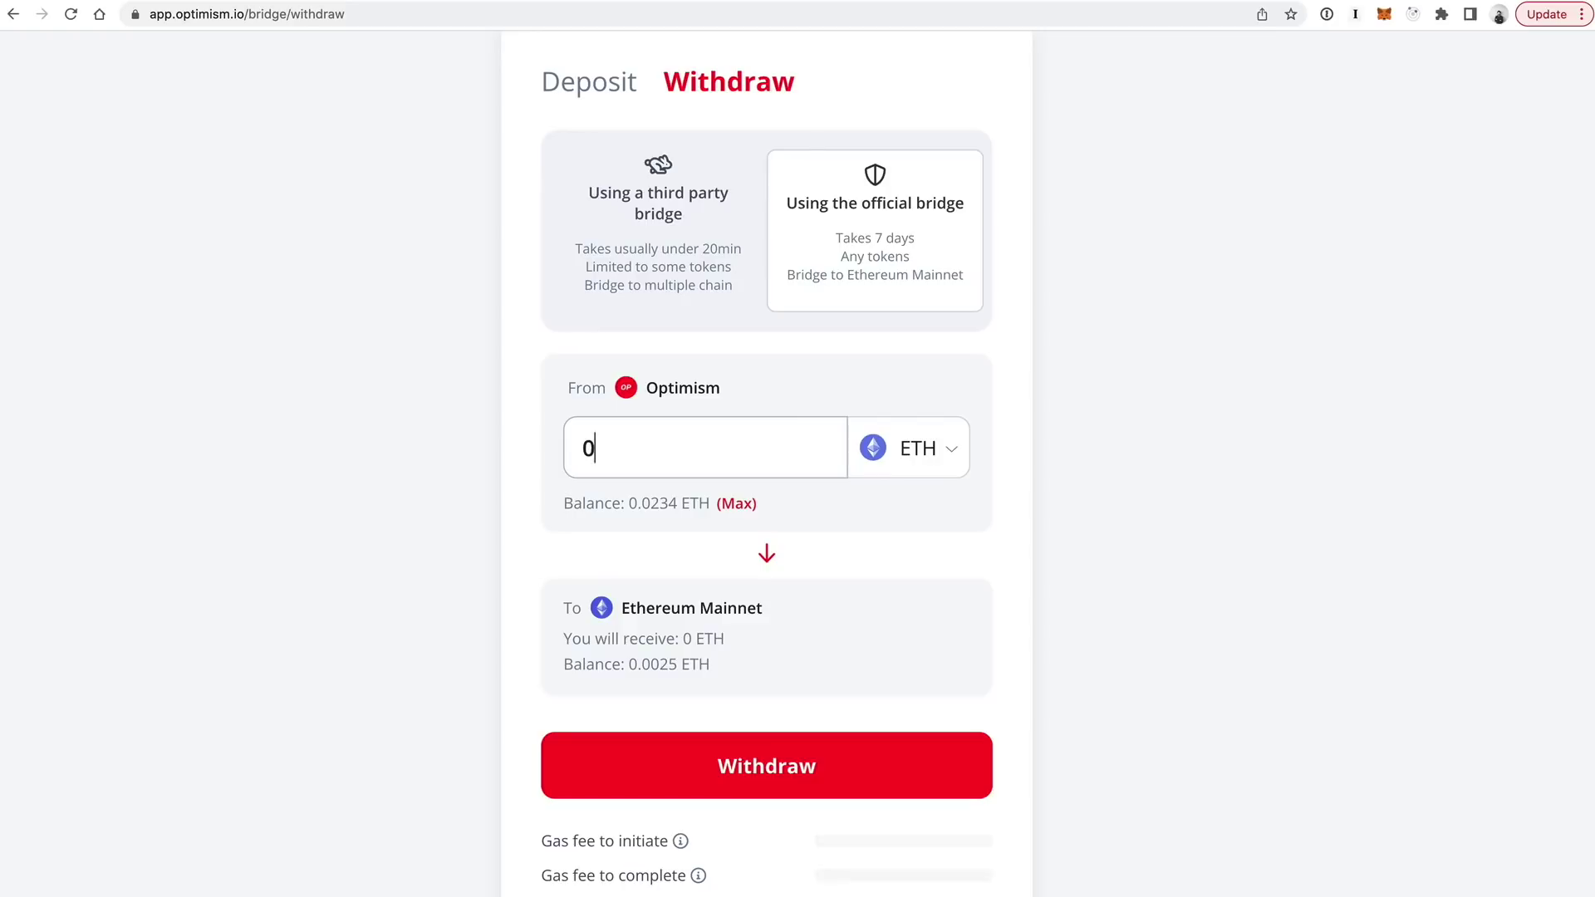
type("015")
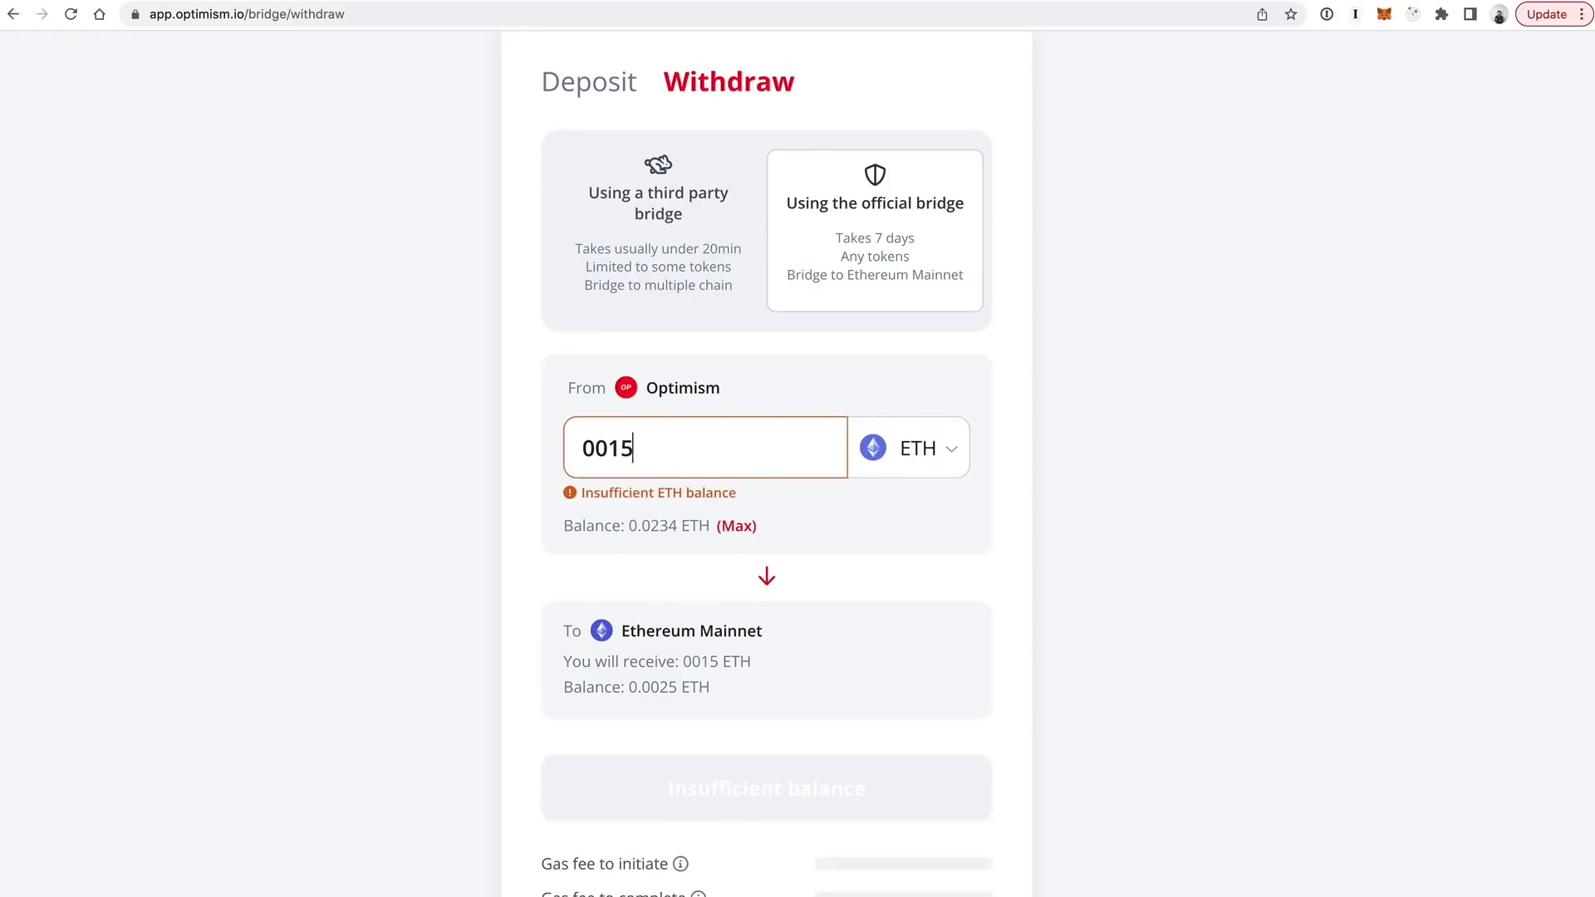
key("BackSpace")
key("BackSpace")
key("BackSpace")
type(".015")
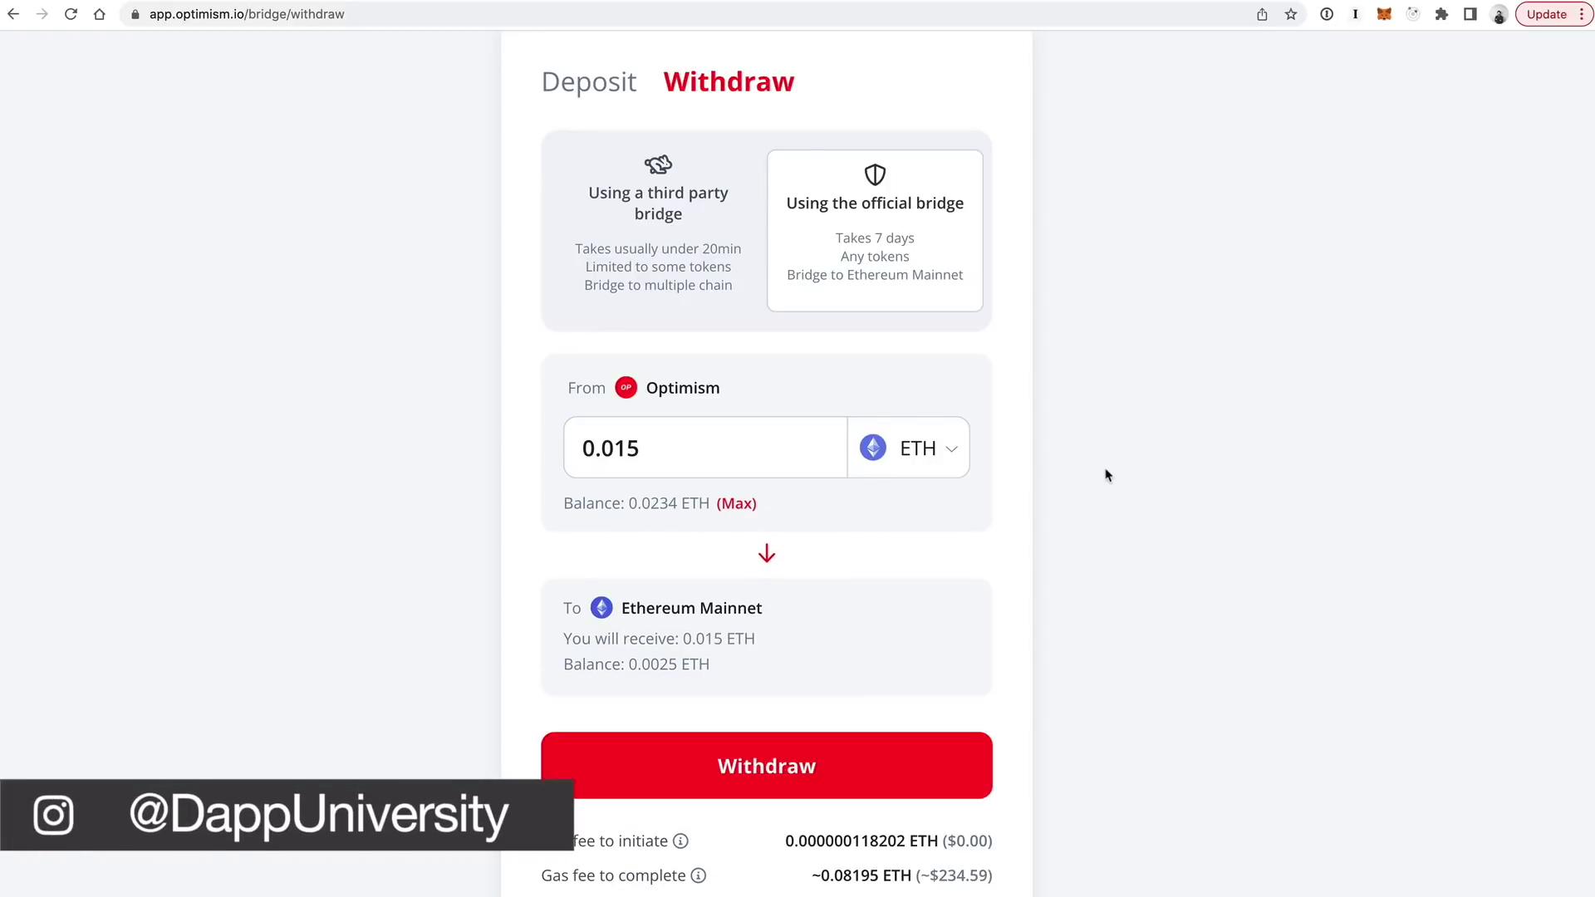
scroll(1107, 475, "down", 1)
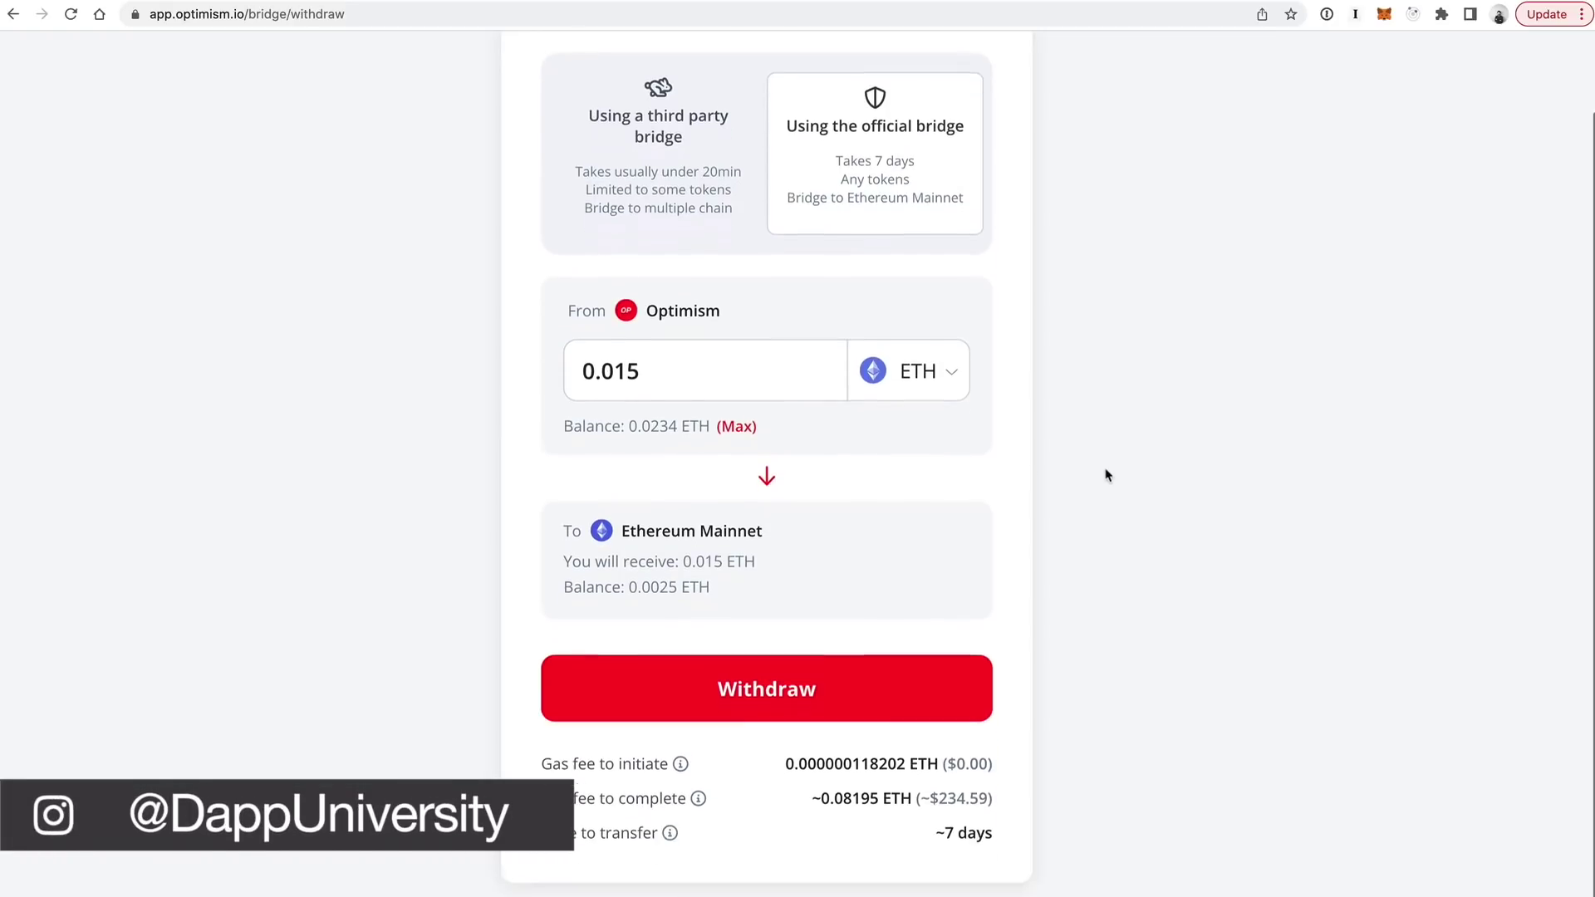
scroll(1104, 470, "up", 1)
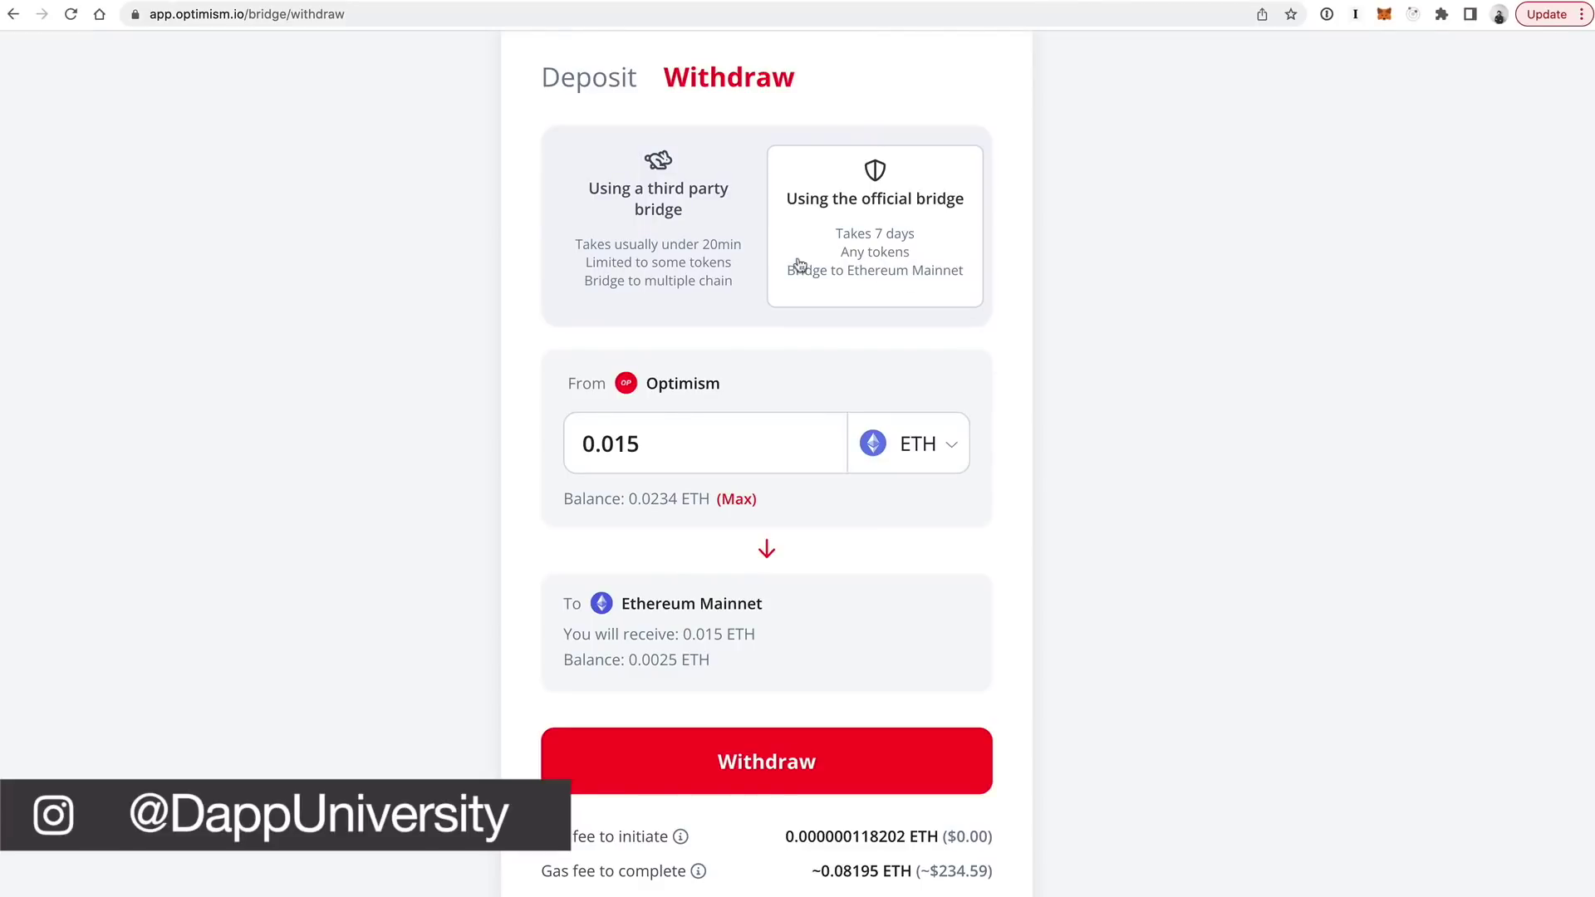
Review the official bridge withdrawal form and switch the withdrawal method to a third party bridge.
scroll(1014, 252, "up", 1)
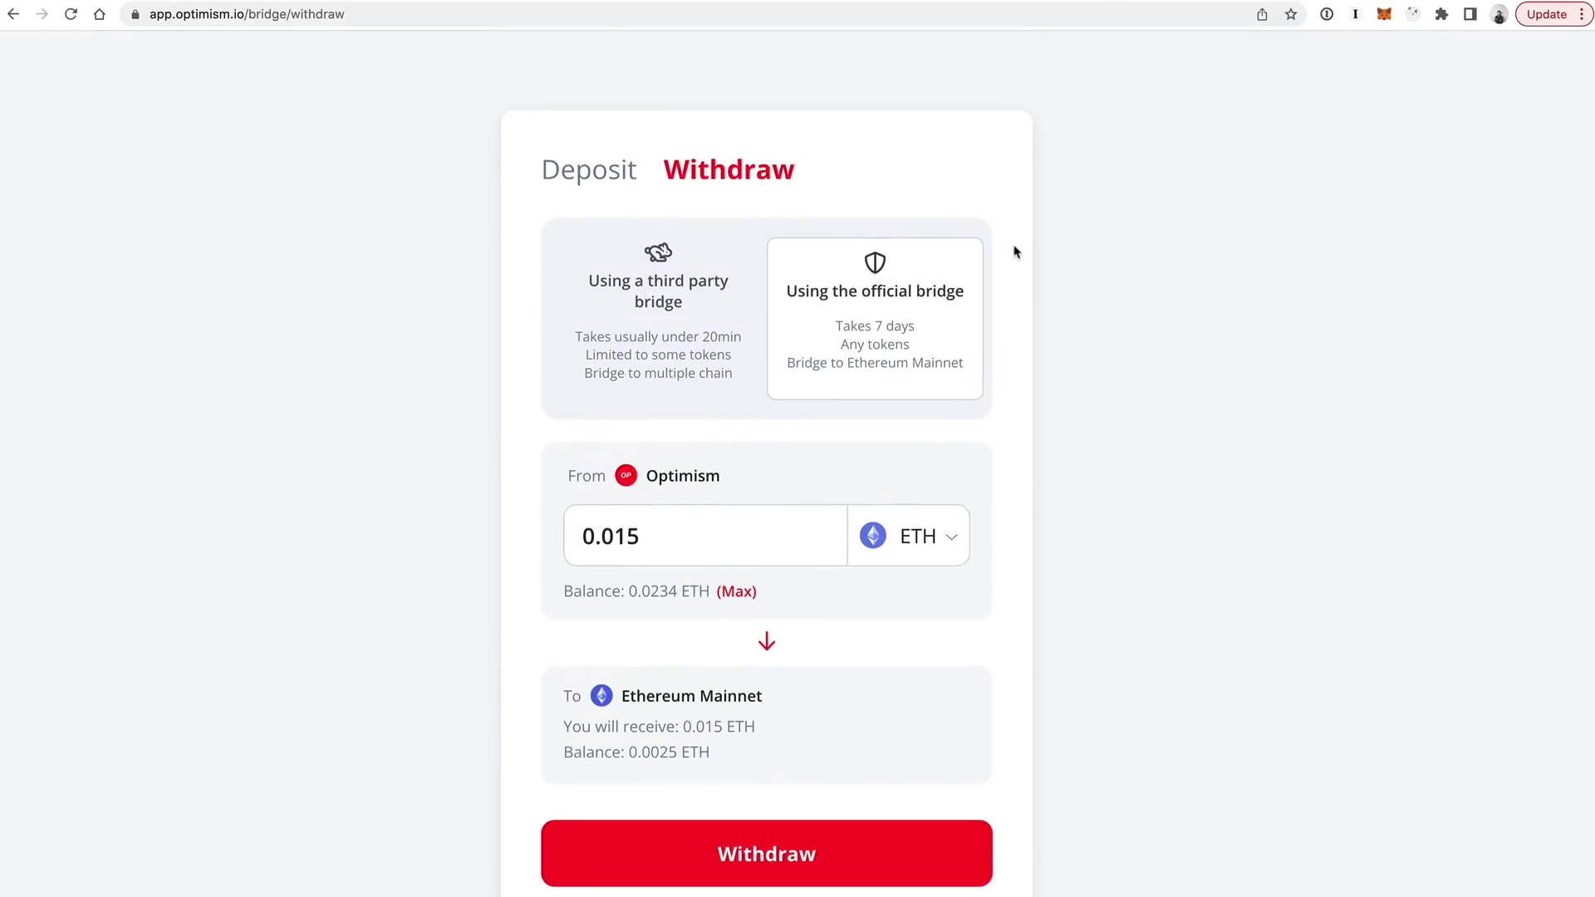
scroll(1014, 251, "down", 1)
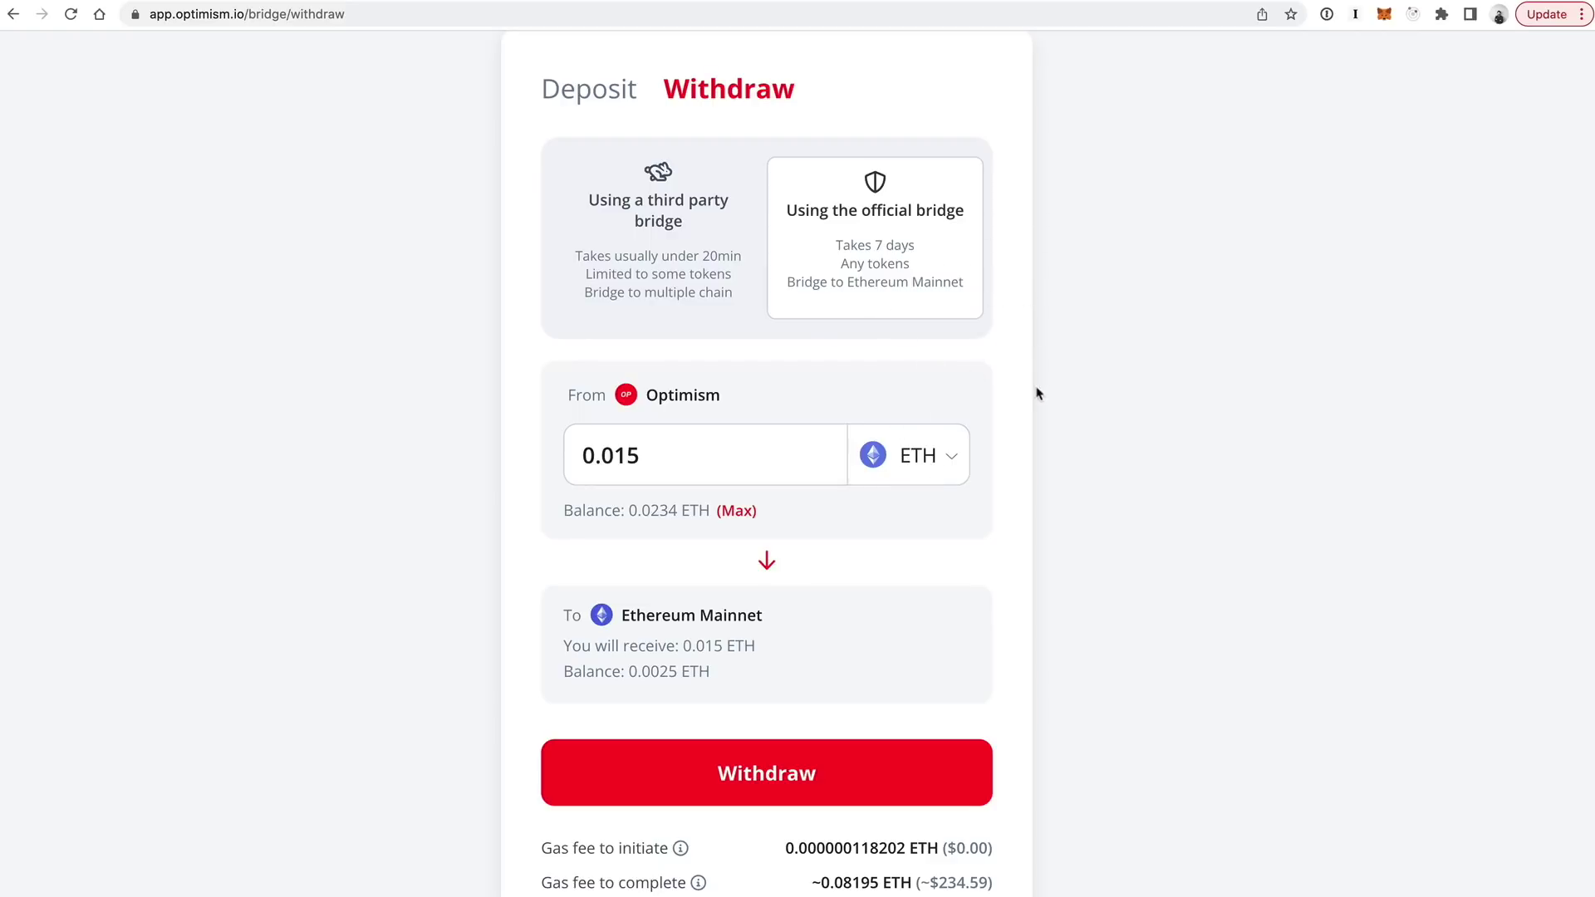
scroll(1025, 352, "up", 1)
scroll(1025, 352, "down", 2)
scroll(1015, 378, "up", 3)
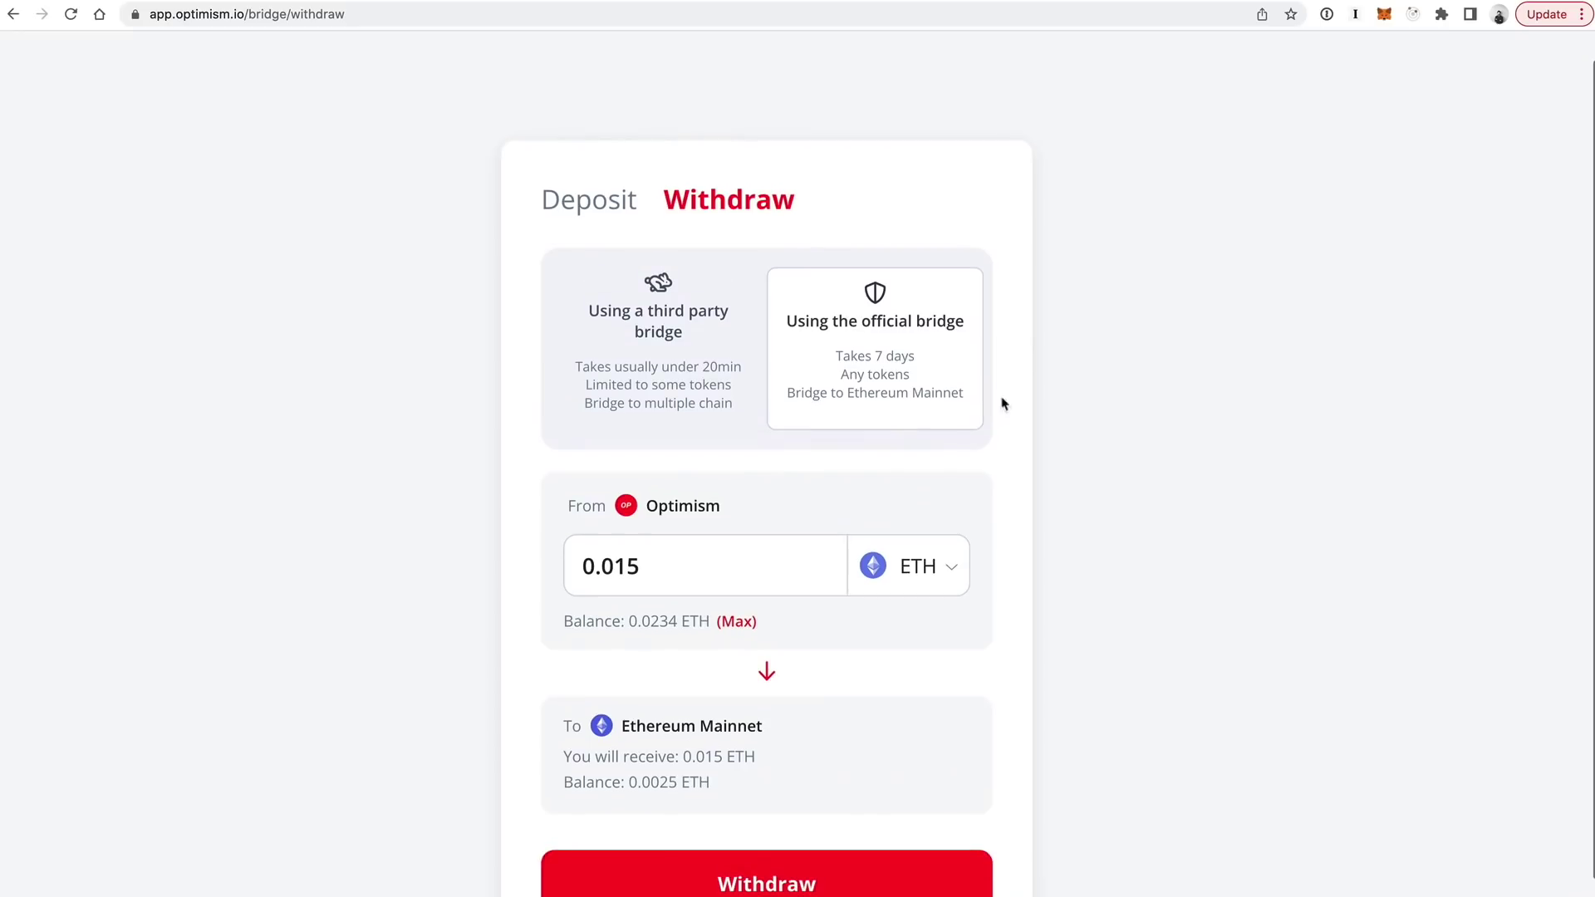
left_click(657, 376)
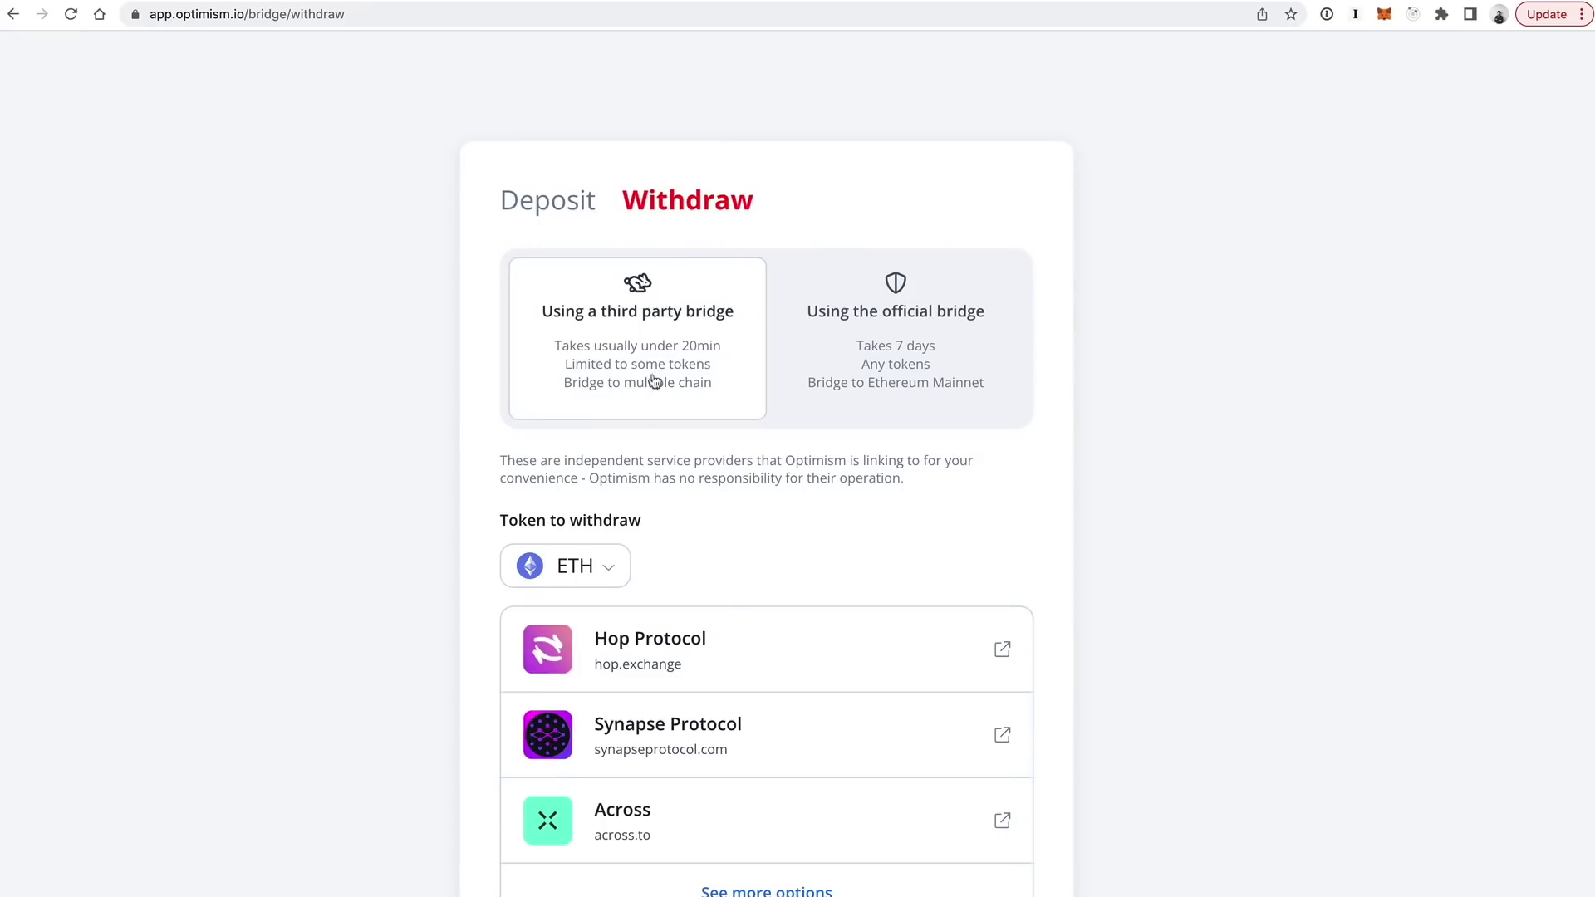
scroll(969, 543, "down", 1)
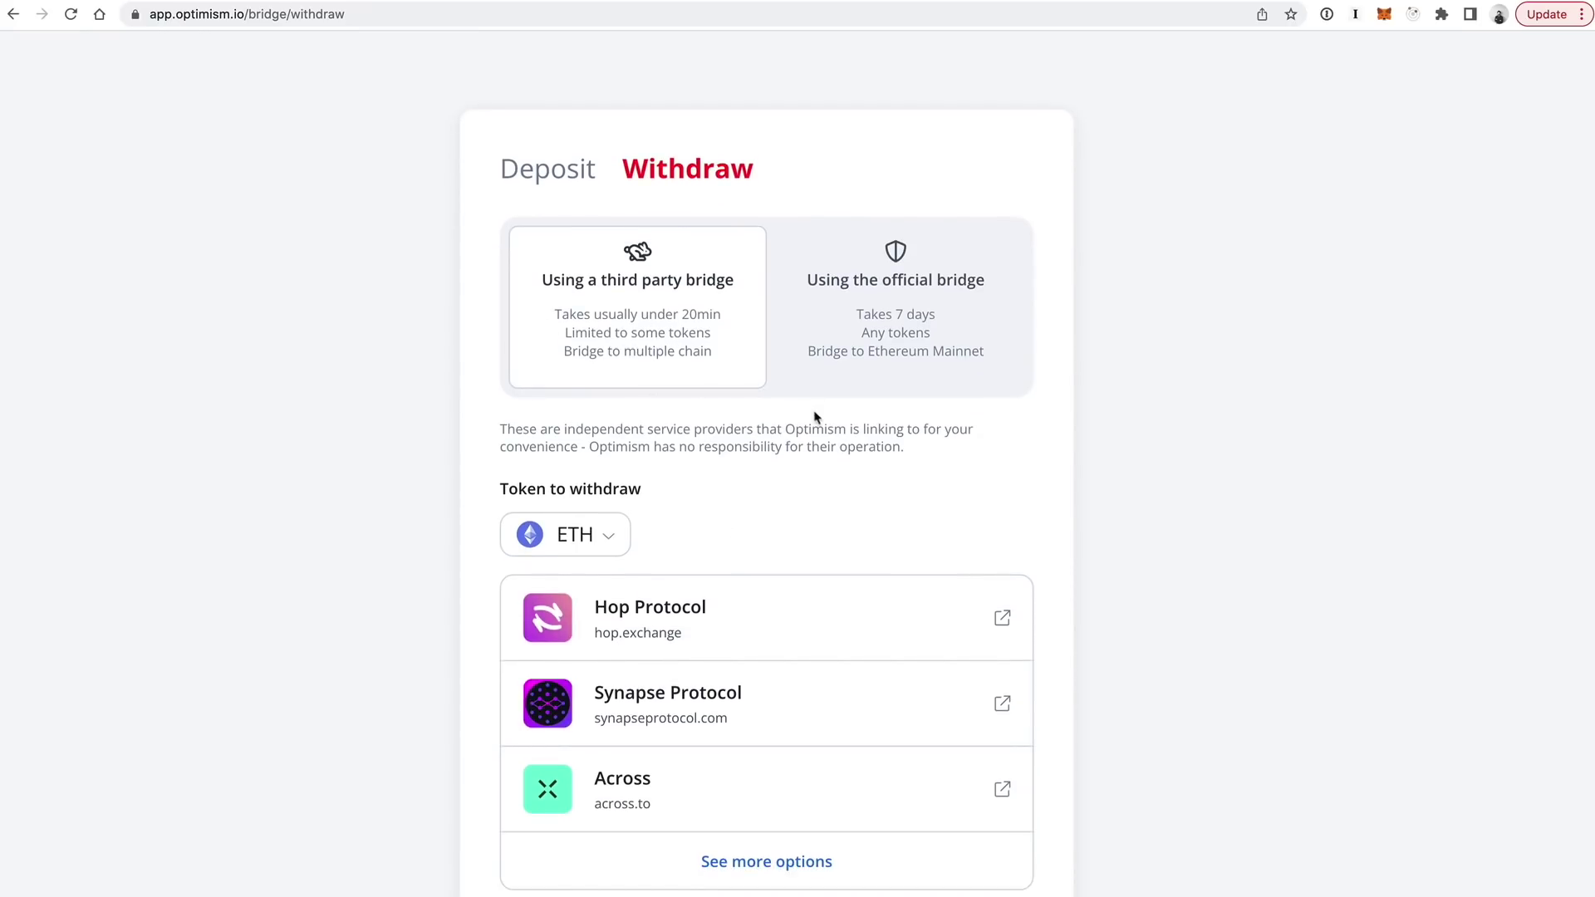
Highlight and read the notice about independent service providers, look over the third-party bridges listed for ETH, and return to the official bridge.
triple_click(674, 433)
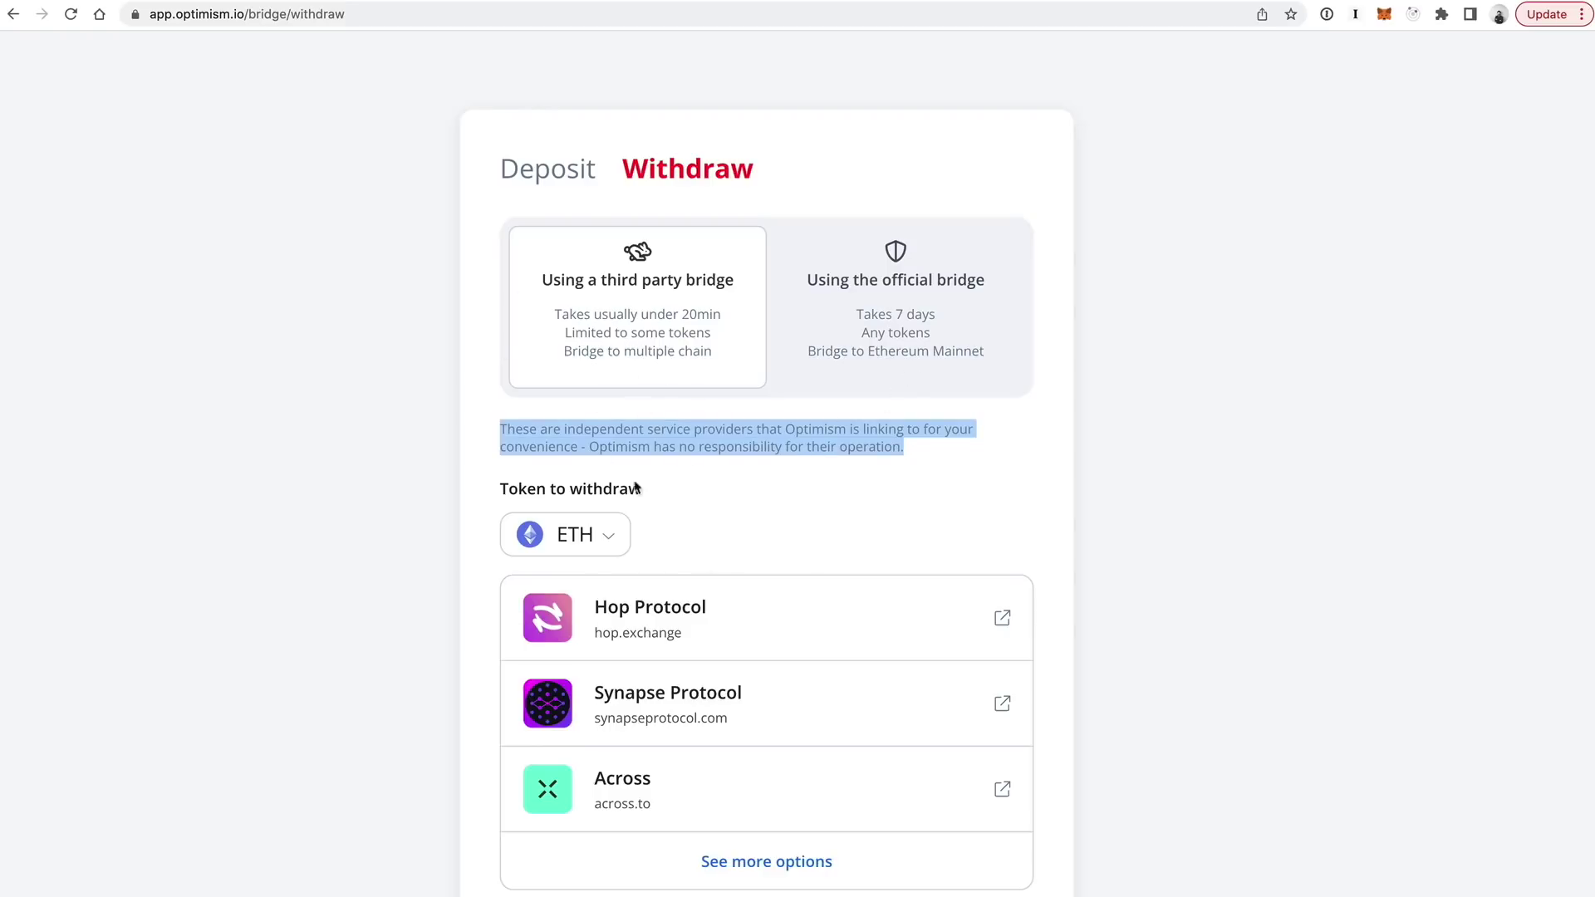
triple_click(652, 448)
triple_click(693, 444)
triple_click(789, 446)
scroll(789, 446, "down", 1)
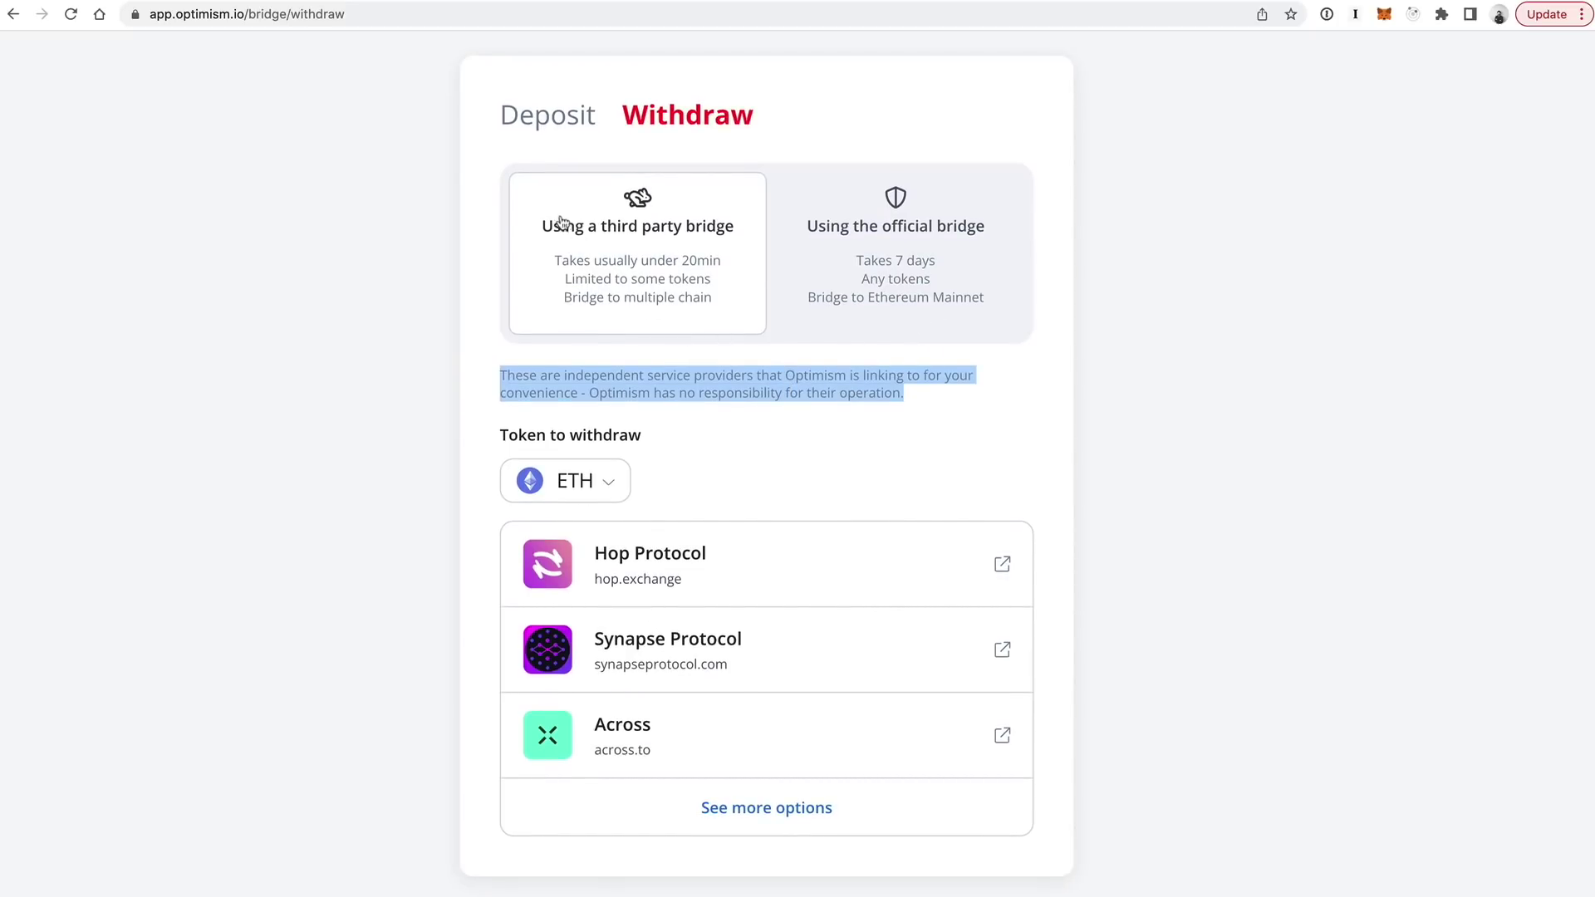
triple_click(645, 389)
scroll(776, 413, "down", 1)
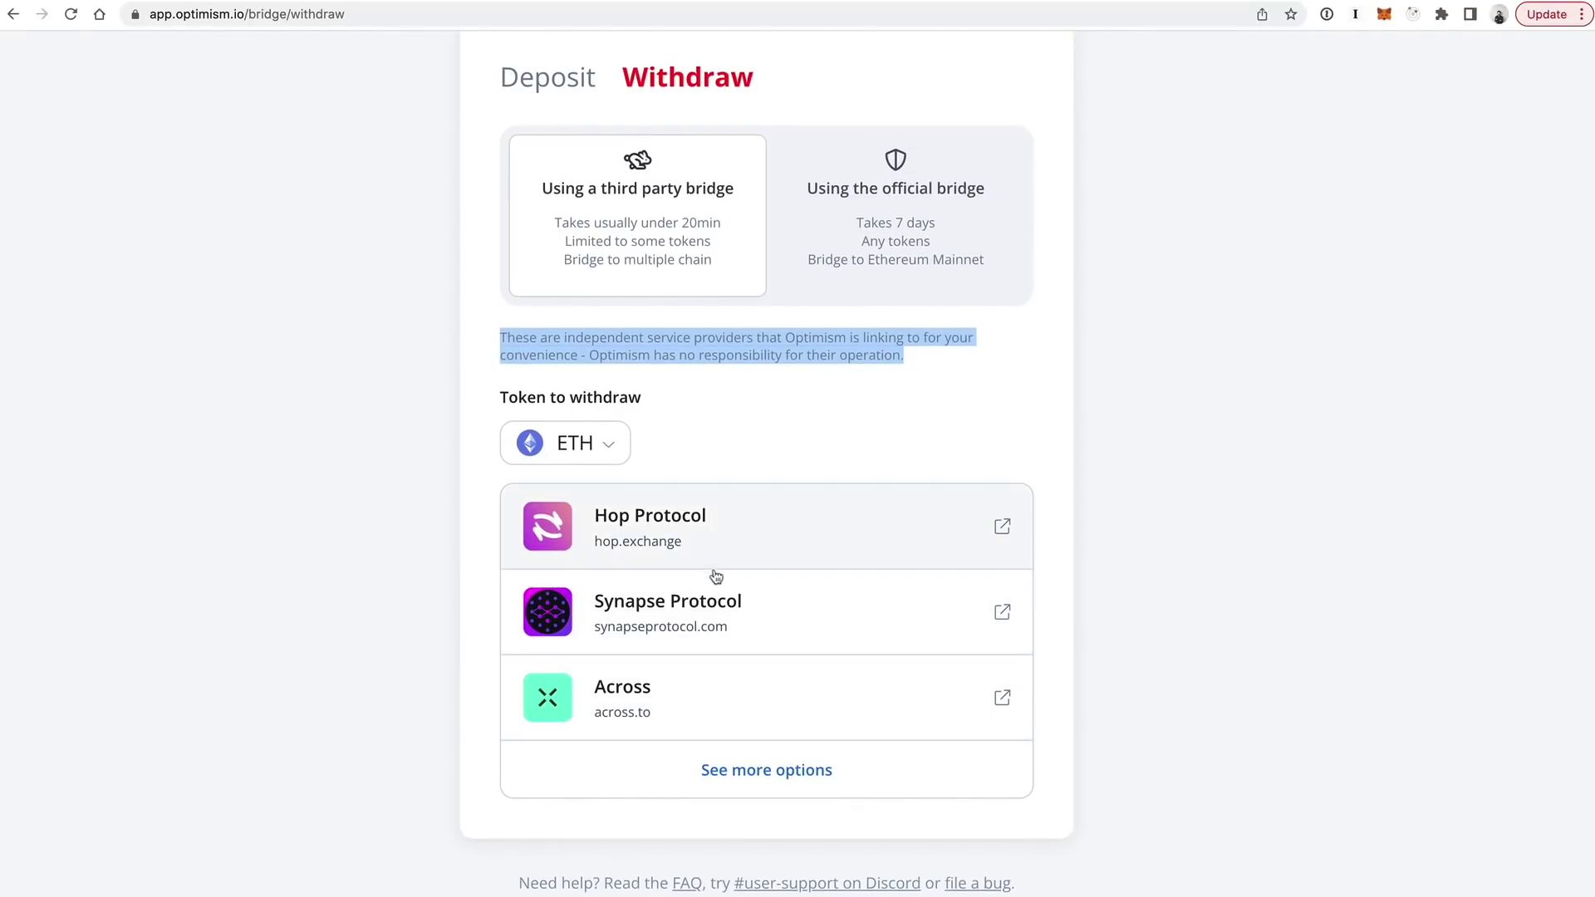
left_click(876, 259)
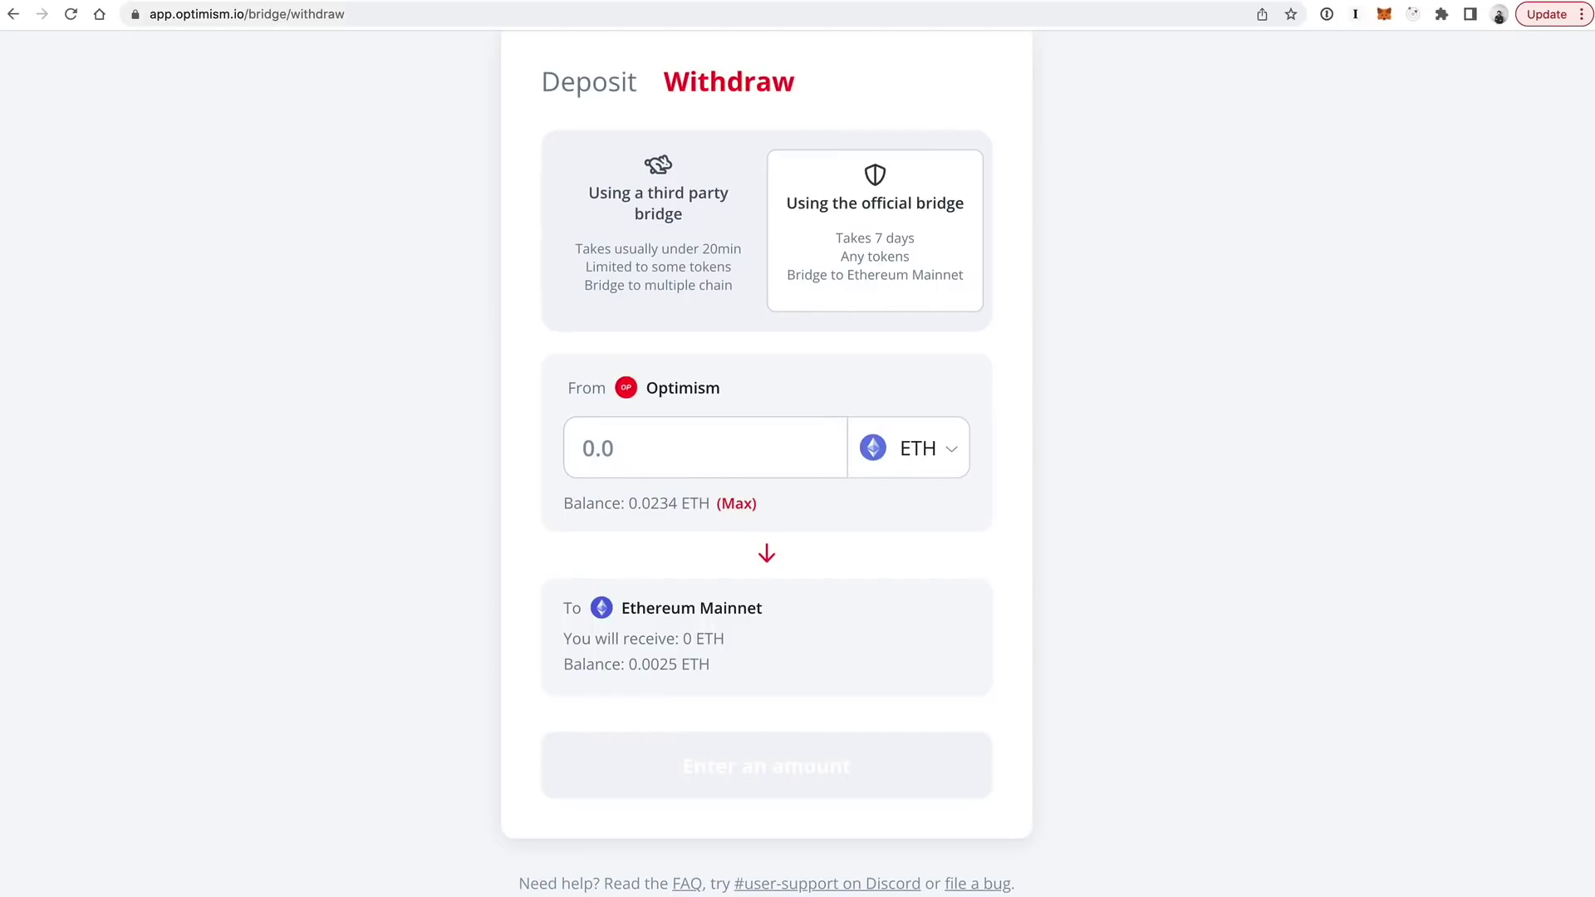